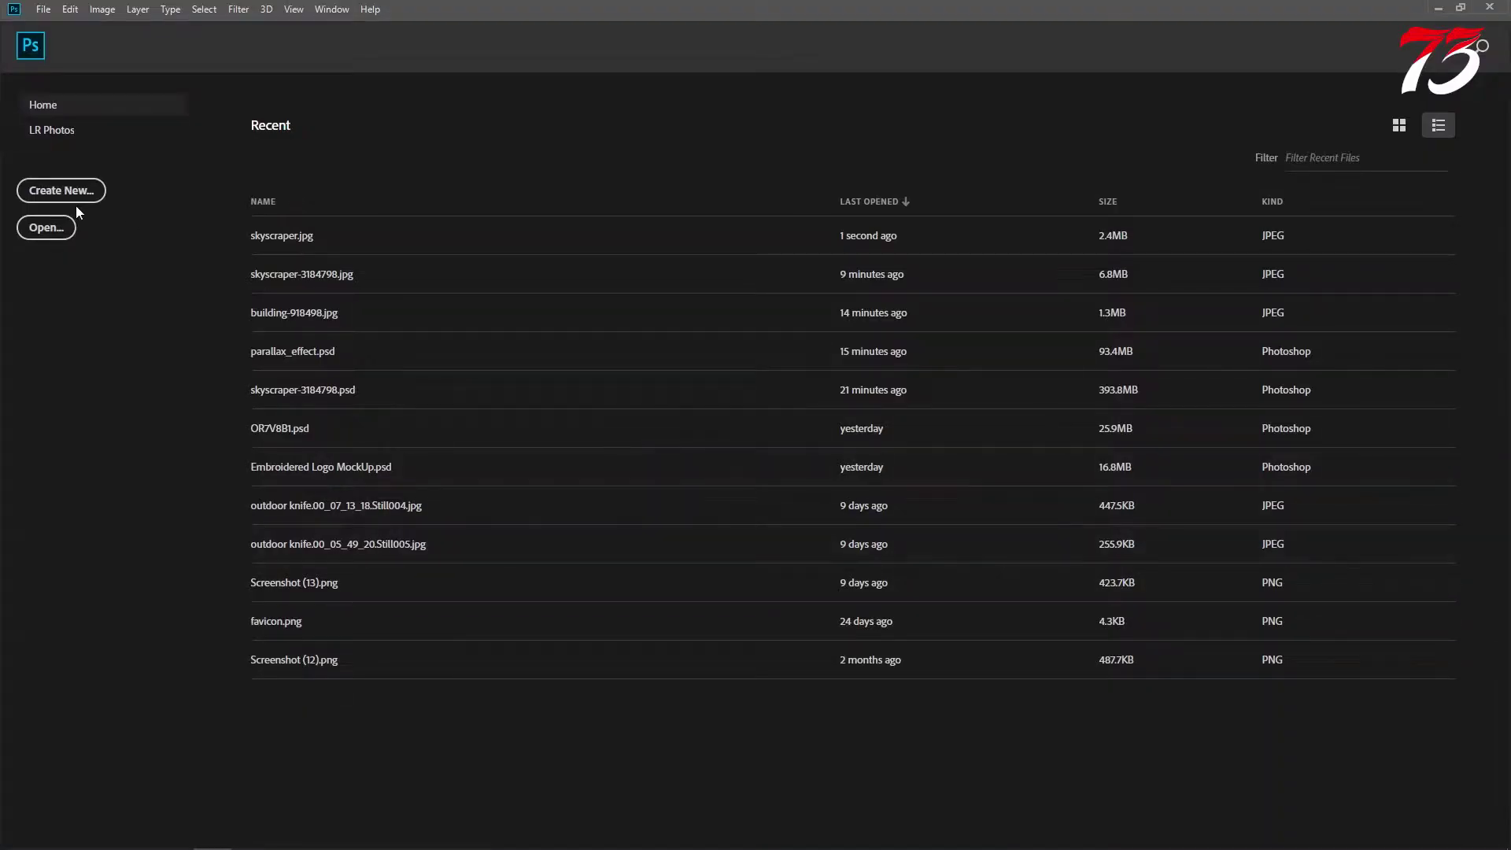
Open skyscraper.jpg and duplicate the Background layer as 'Background copy'
{"action": "left_click", "coordinate": [47, 227]}
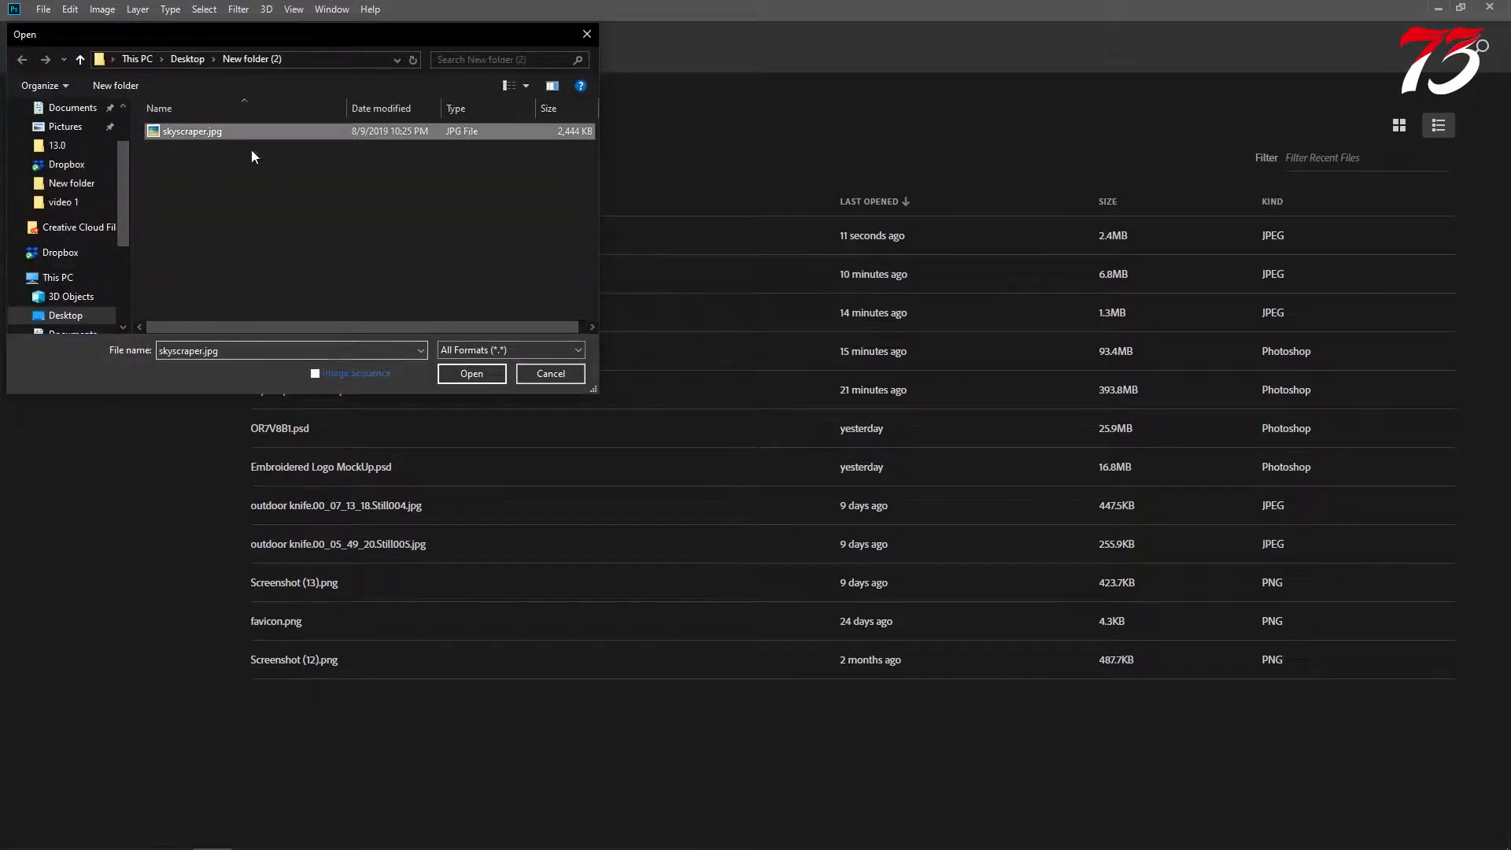
{"action": "left_click", "coordinate": [485, 375]}
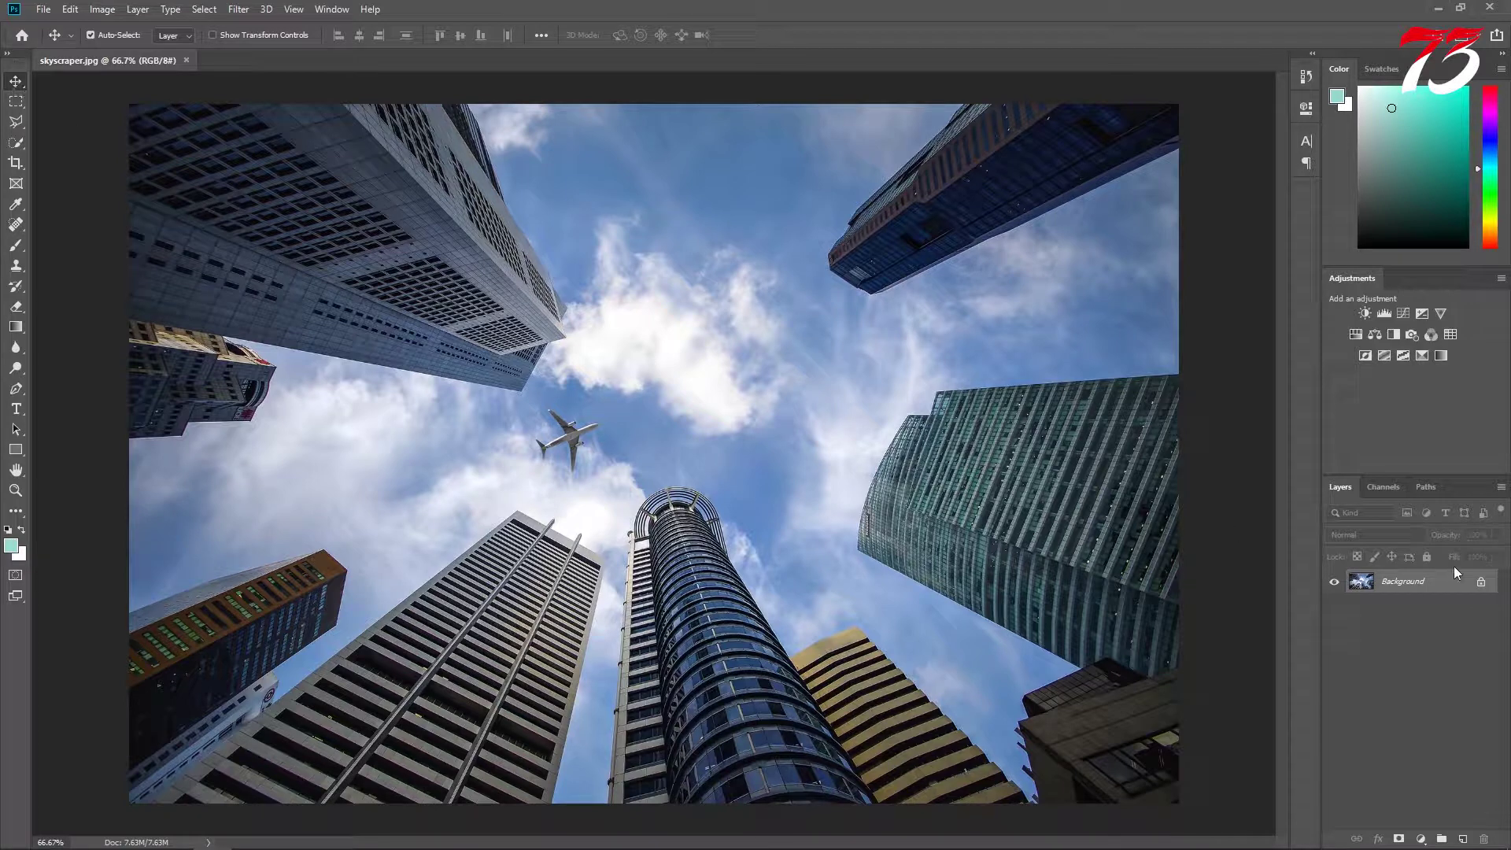
{"action": "left_click_drag", "start_coordinate": [1429, 586], "coordinate": [1461, 841]}
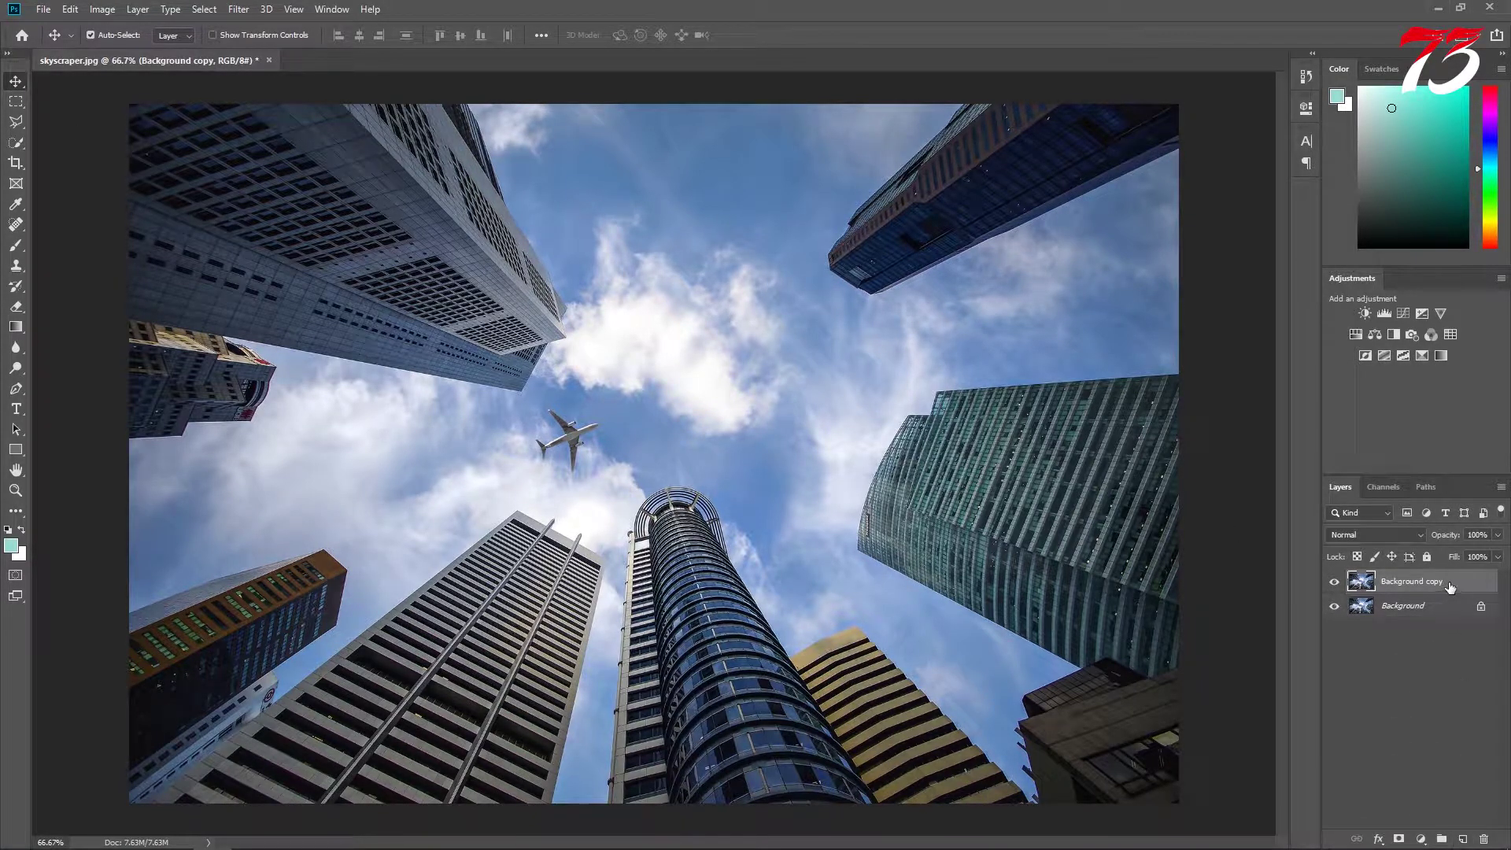
Outline the airplane in the sky with the freehand Lasso tool
{"action": "left_click", "coordinate": [15, 143]}
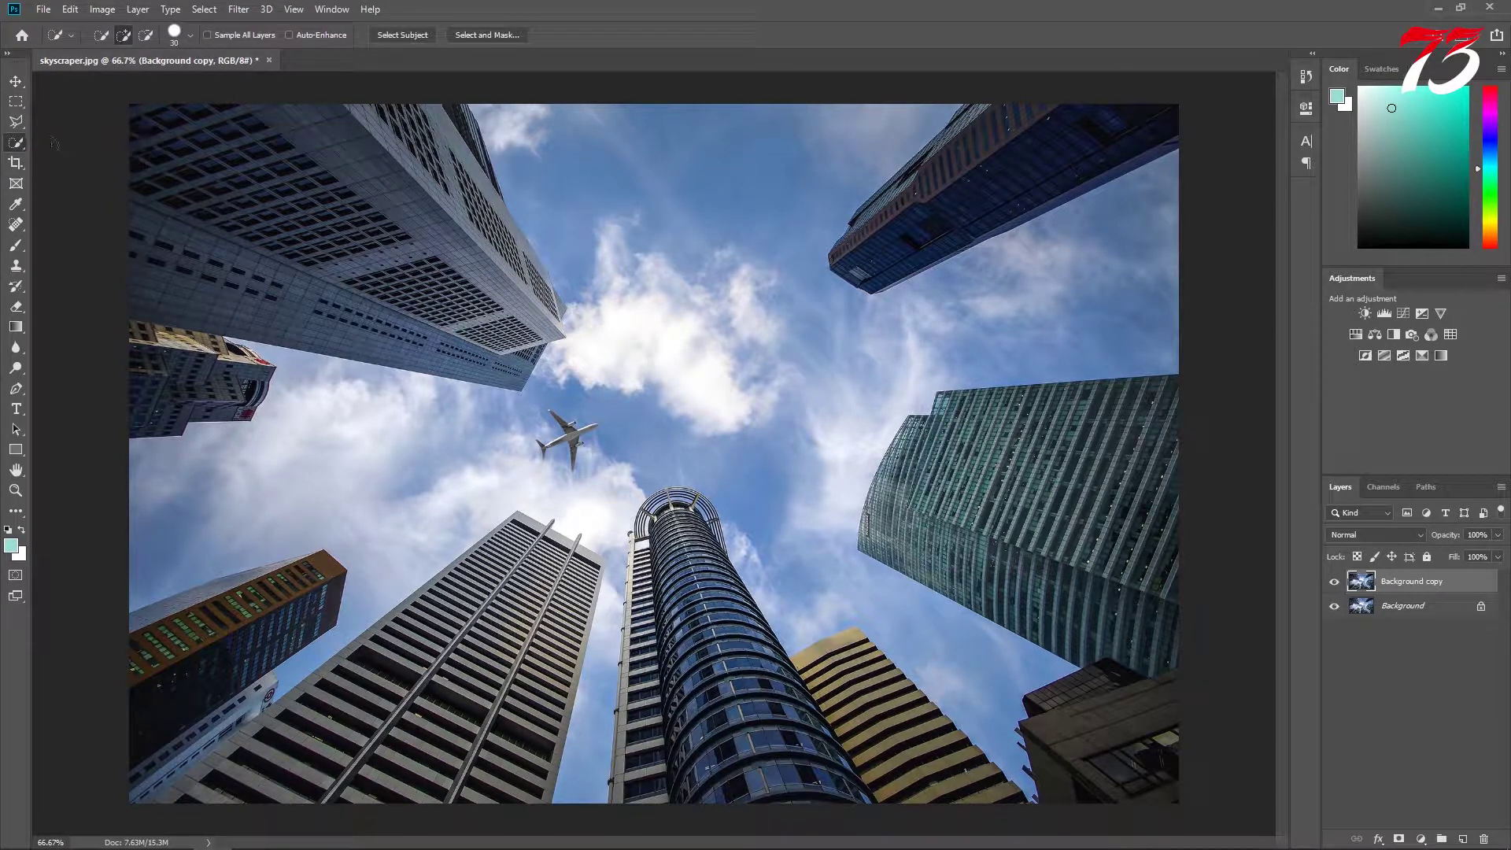
{"action": "right_click", "coordinate": [15, 123]}
{"action": "left_click", "coordinate": [71, 122]}
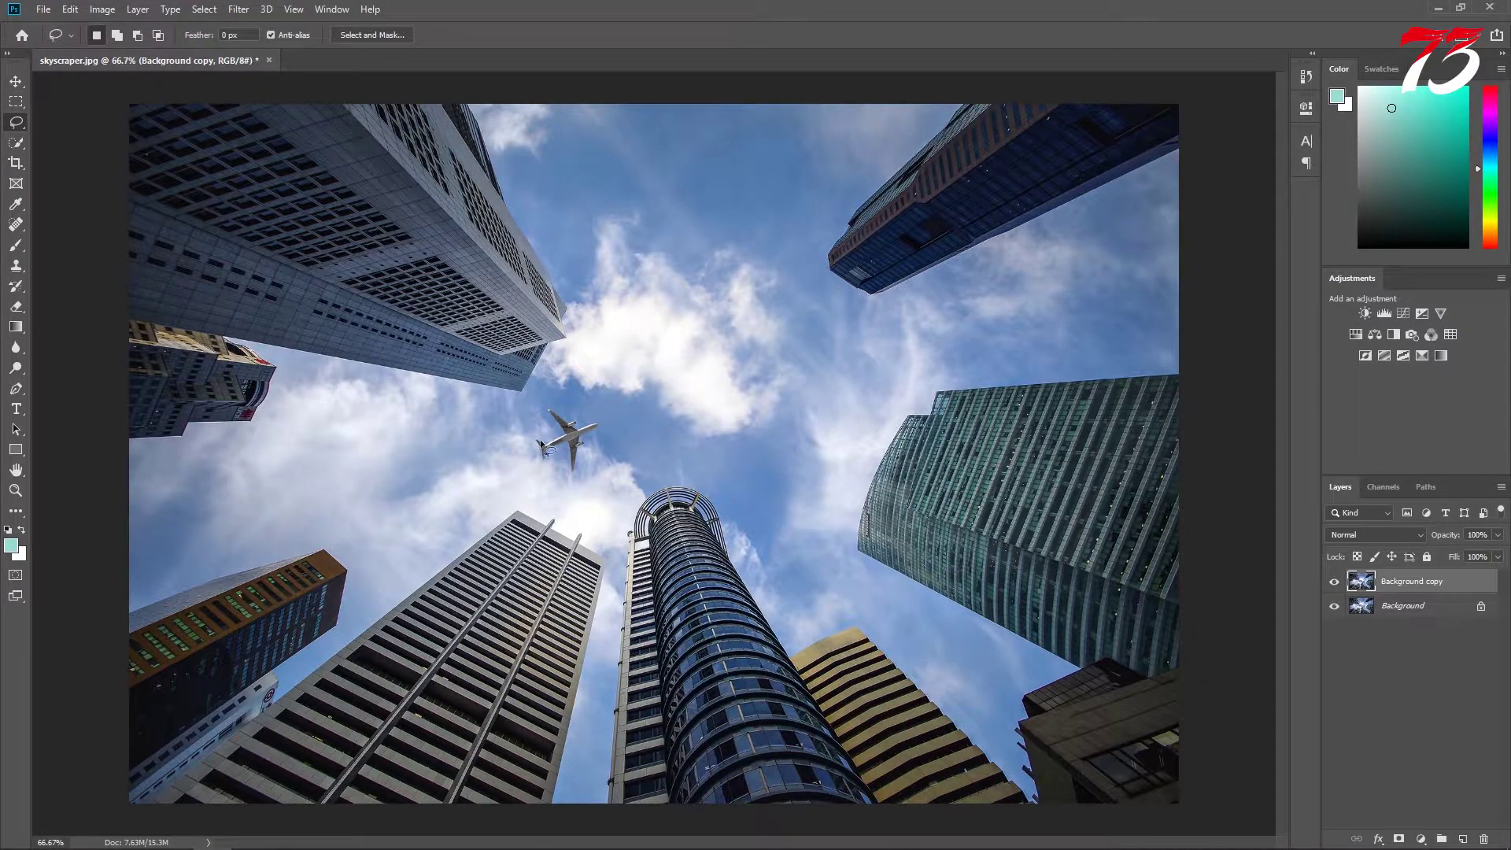
{"action": "scroll", "coordinate": [543, 447], "scroll_direction": "up", "scroll_amount": 3}
{"action": "scroll", "coordinate": [567, 394], "scroll_direction": "up", "scroll_amount": 2}
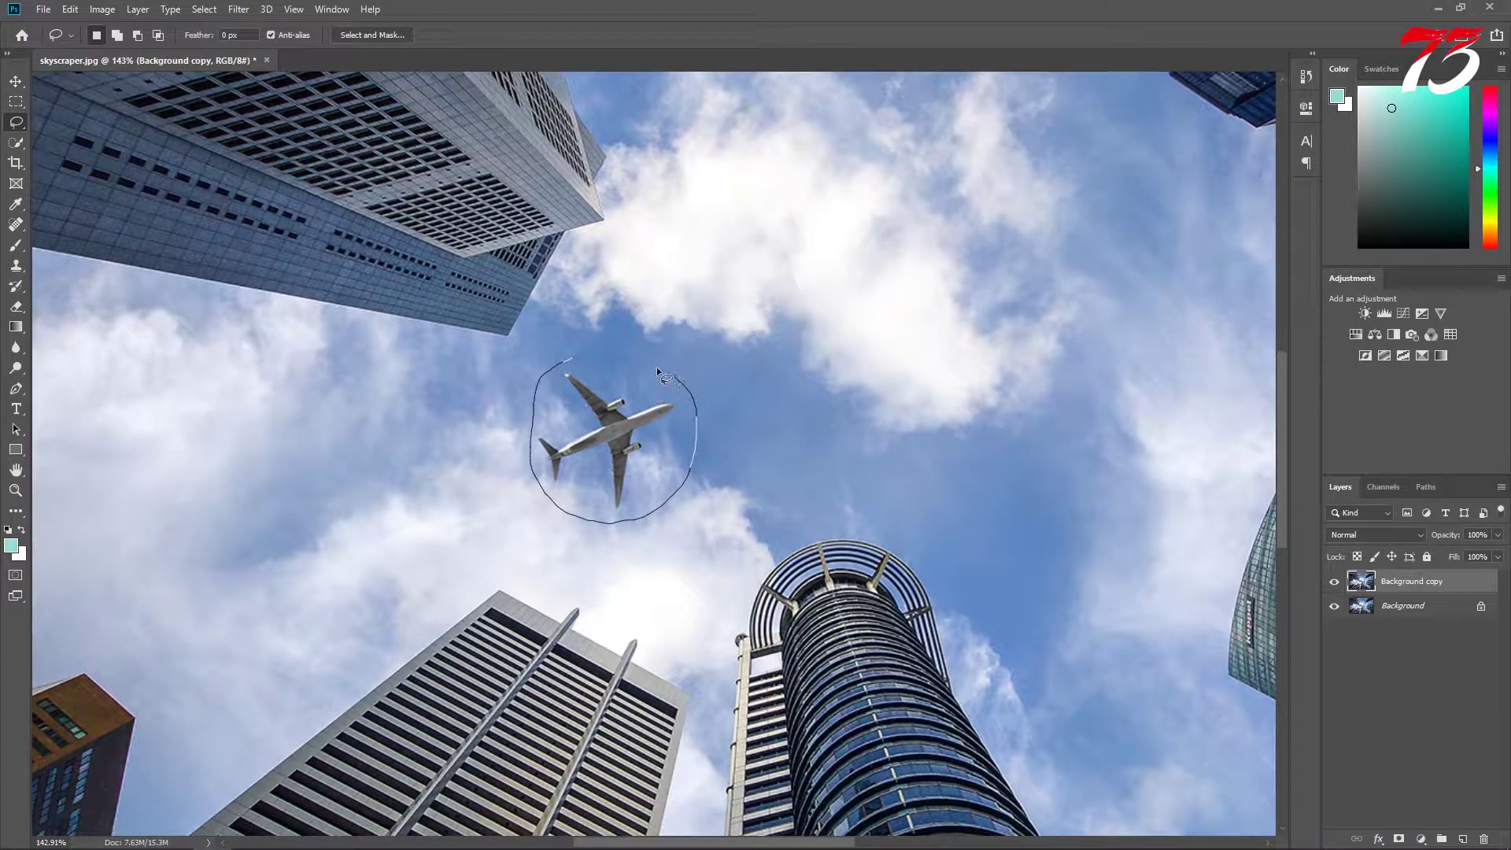
{"action": "left_click_drag", "start_coordinate": [573, 356], "coordinate": [574, 358]}
{"action": "scroll", "coordinate": [587, 370], "scroll_direction": "down", "scroll_amount": 3}
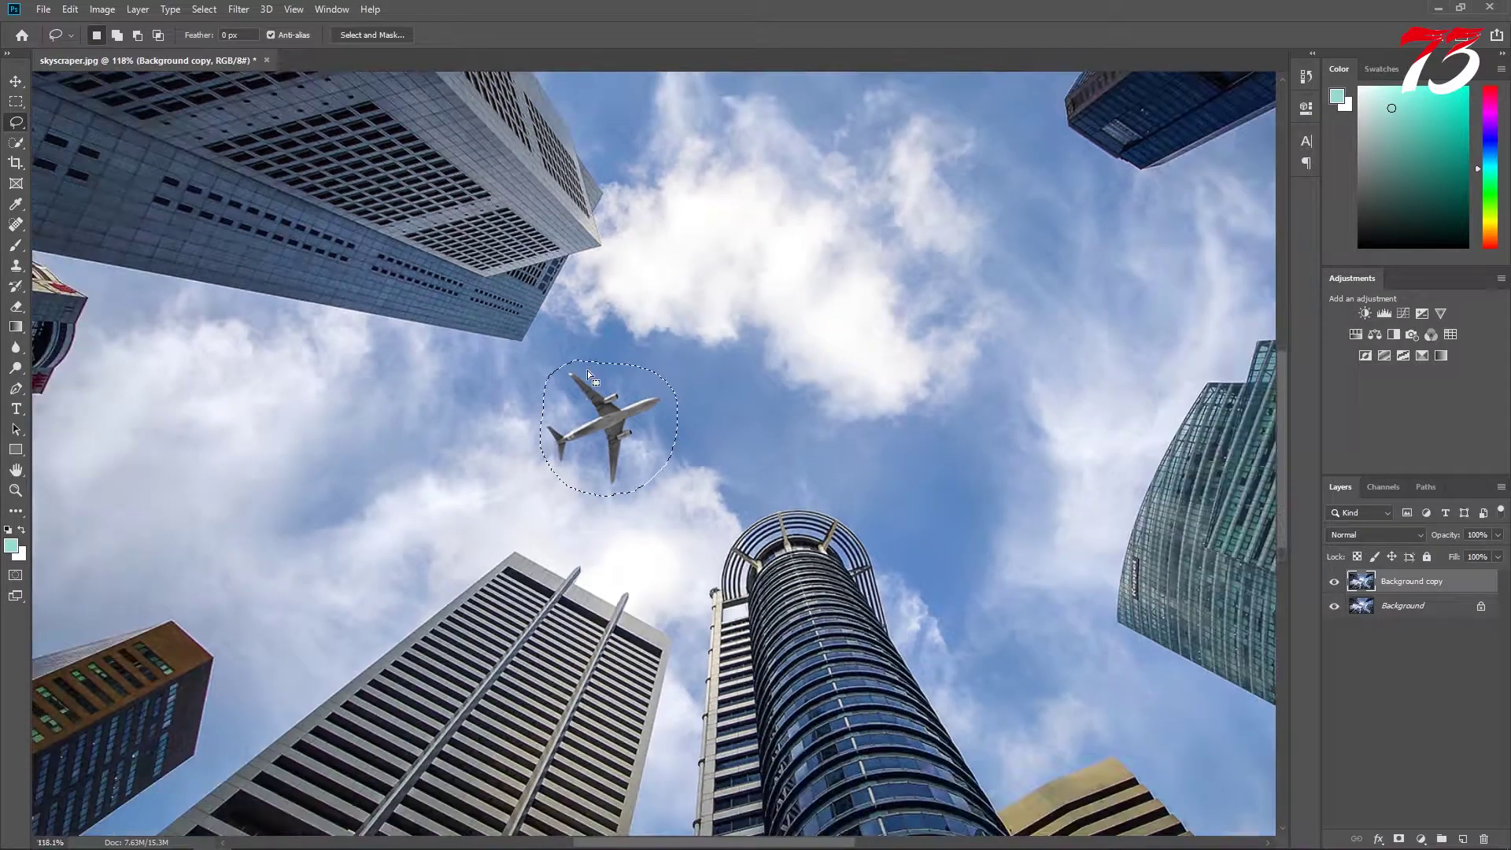
Remove the airplane with Edit > Content-Aware Fill on Background copy
{"action": "left_click", "coordinate": [70, 9]}
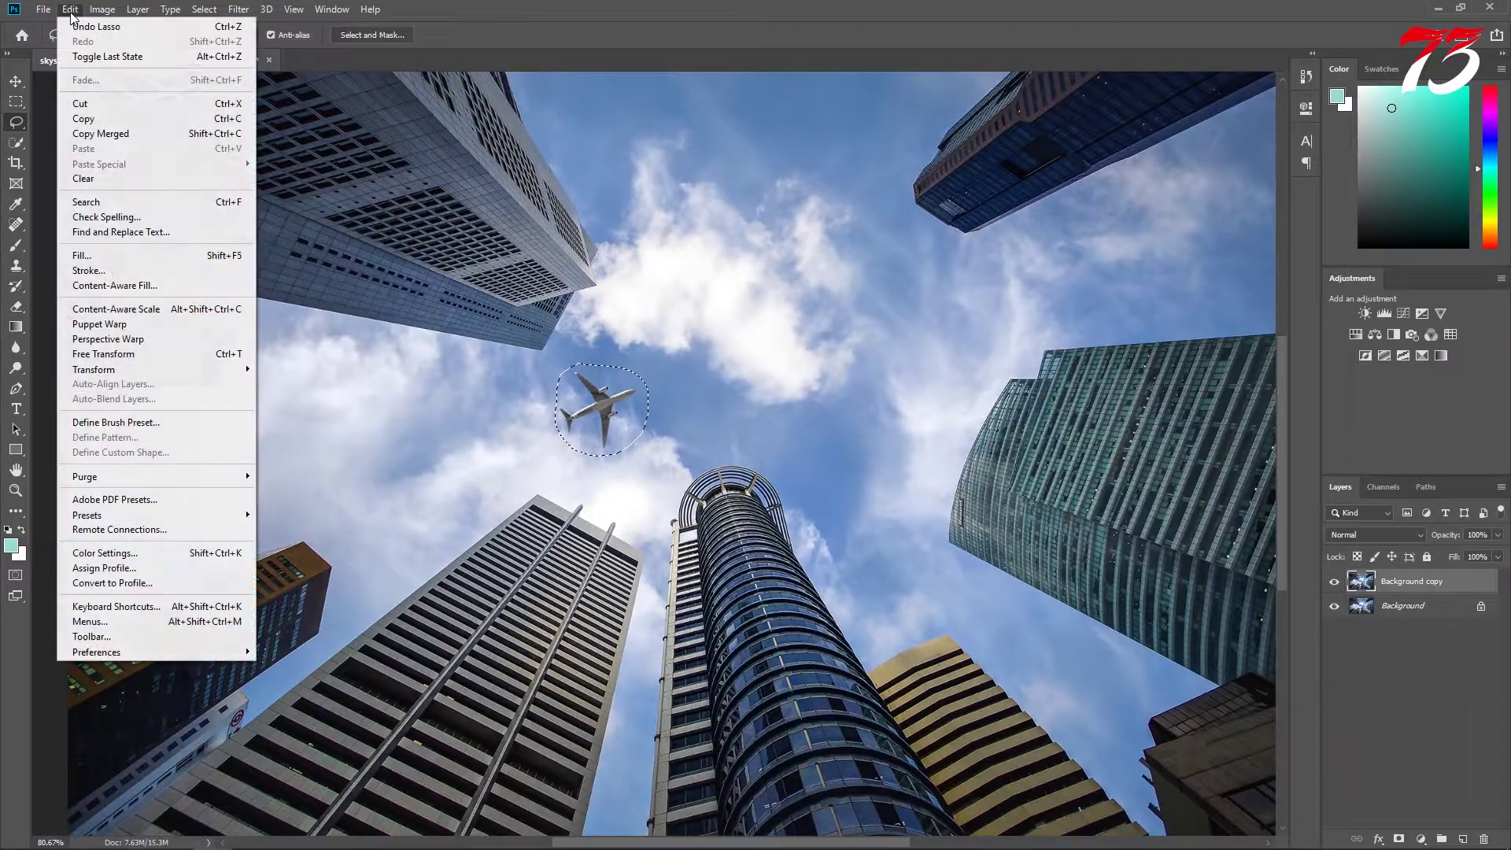
{"action": "left_click", "coordinate": [136, 285]}
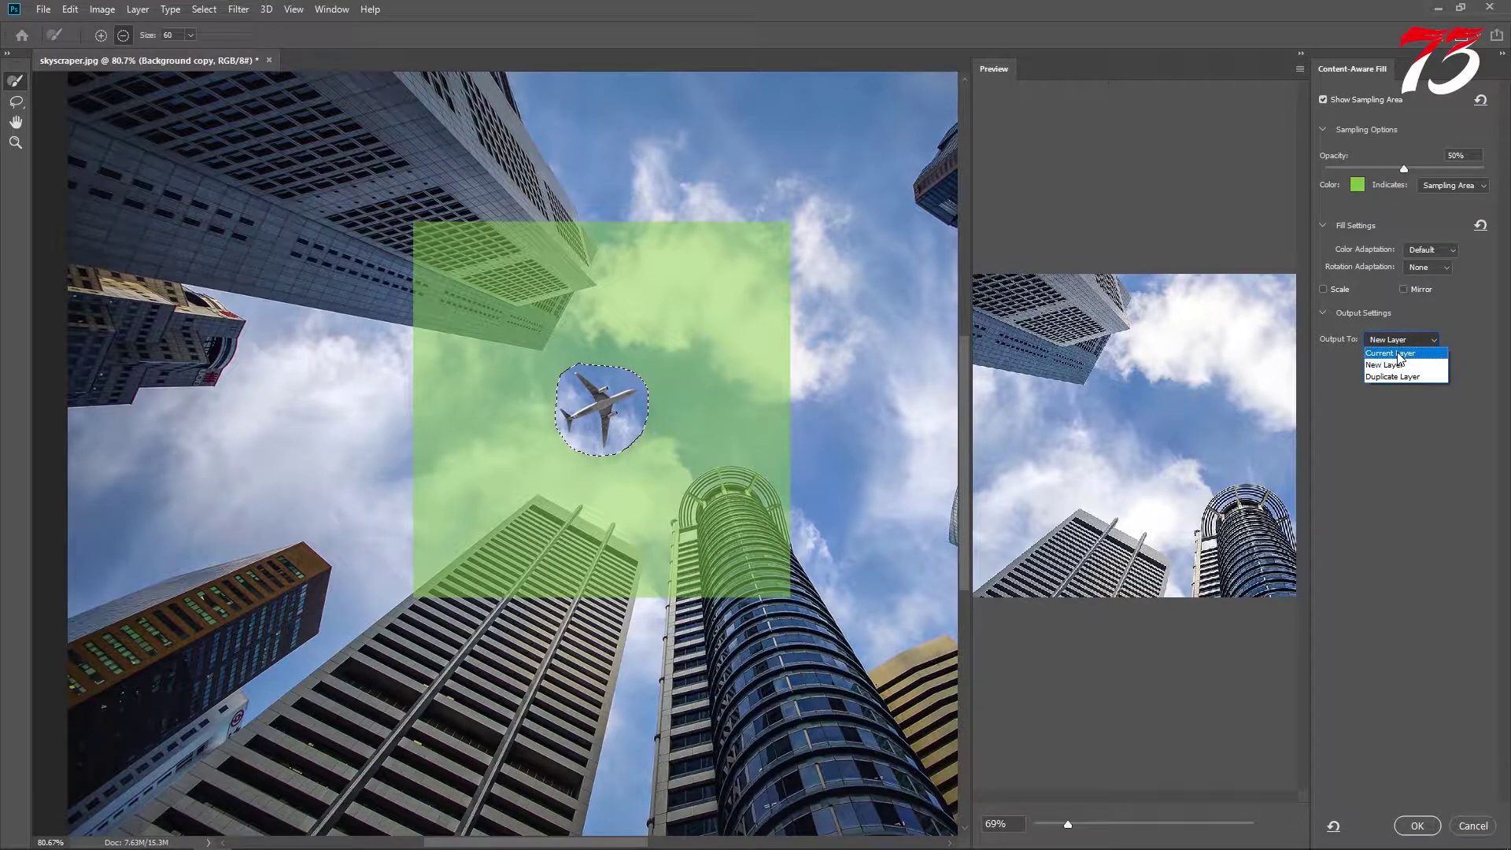
{"action": "left_click", "coordinate": [1415, 826]}
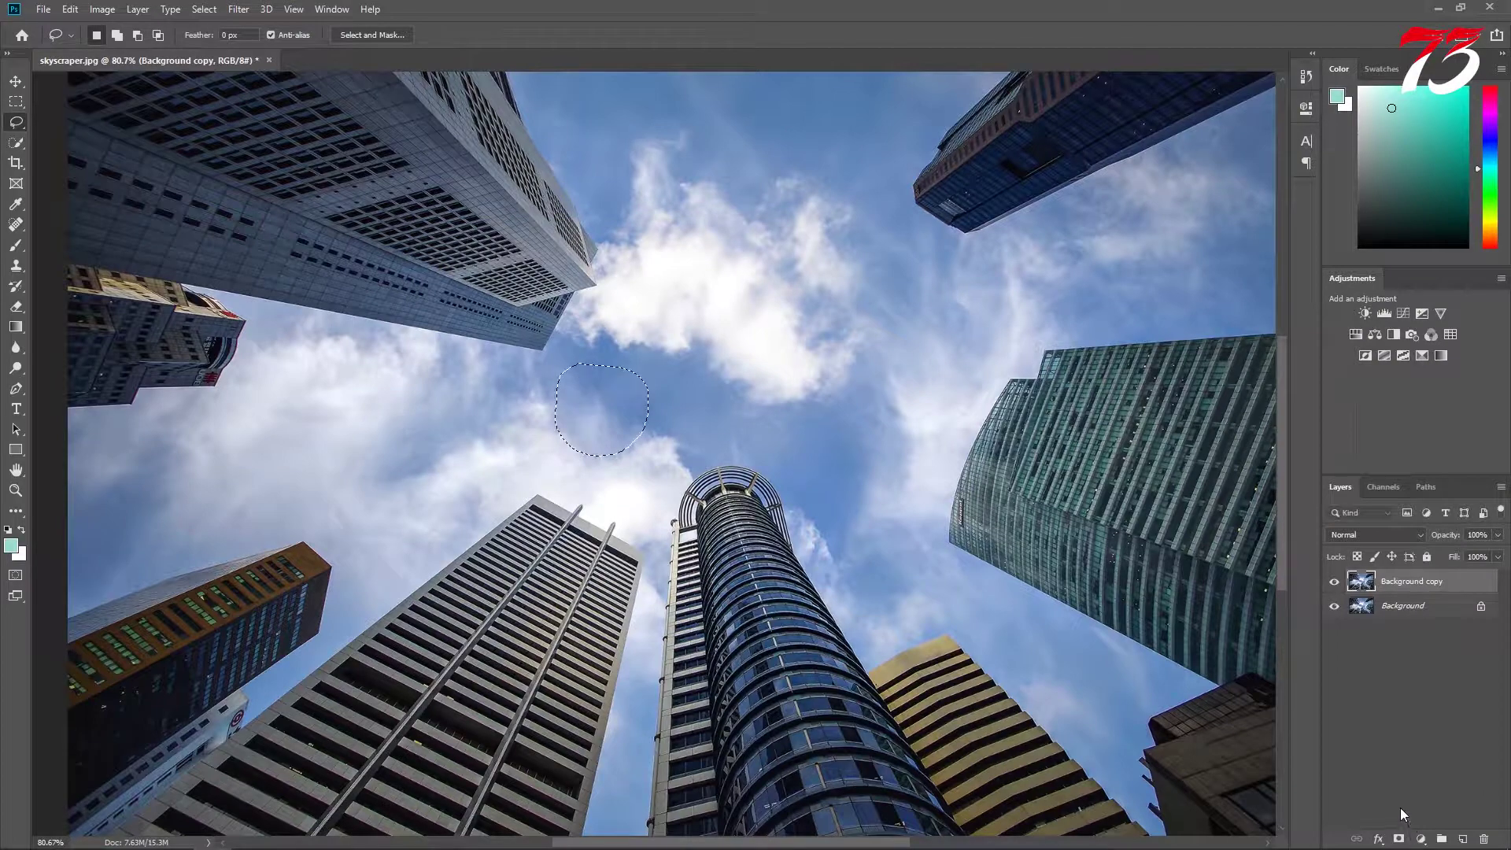
Zoom out and brush the Quick Selection tool across the sky between the buildings
{"action": "key", "text": "ctrl+minus"}
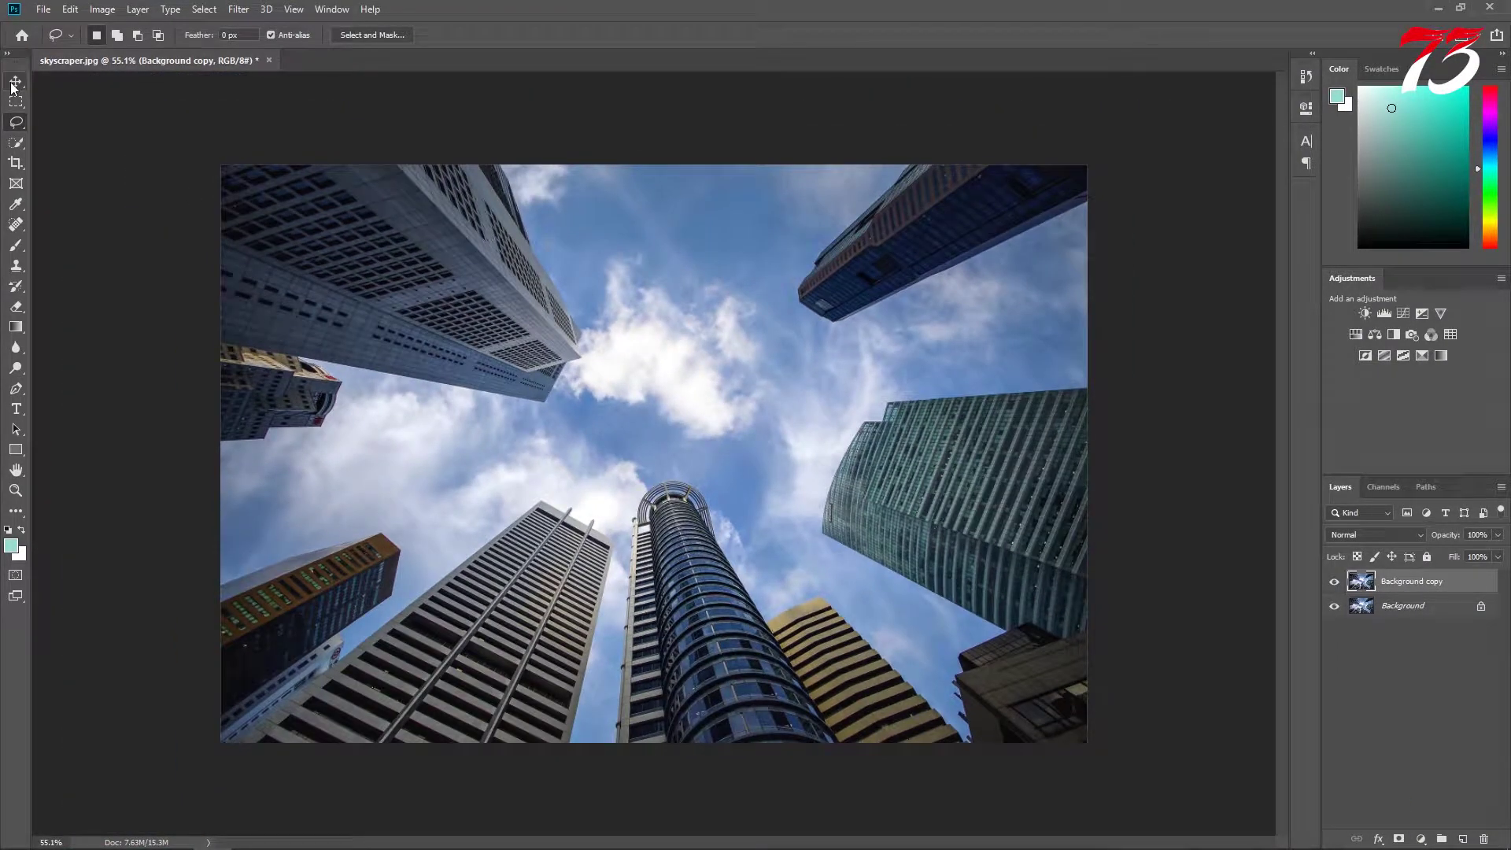
{"action": "left_click", "coordinate": [11, 86]}
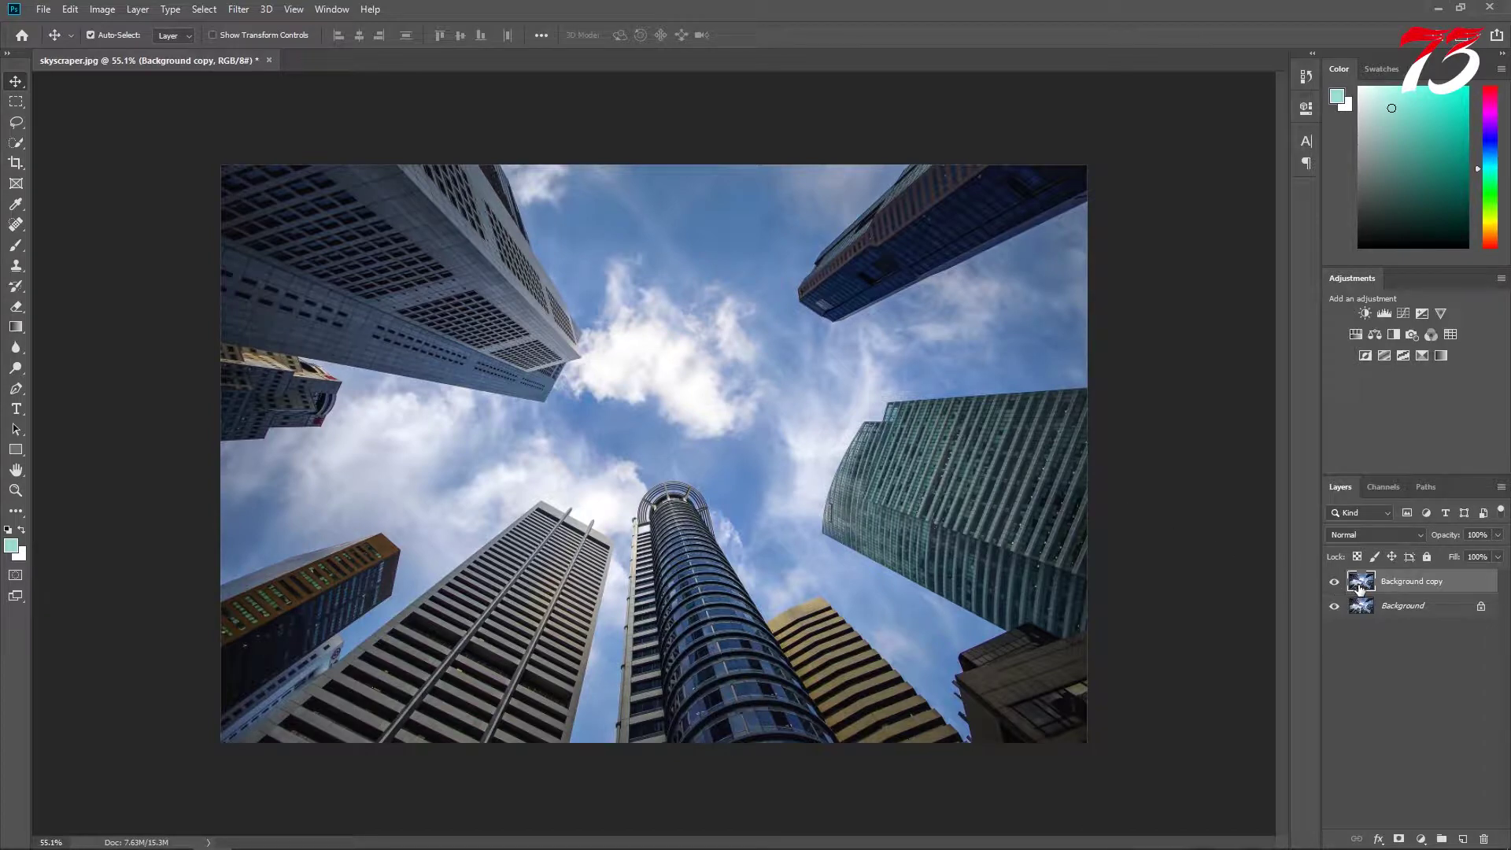
{"action": "left_click", "coordinate": [17, 145]}
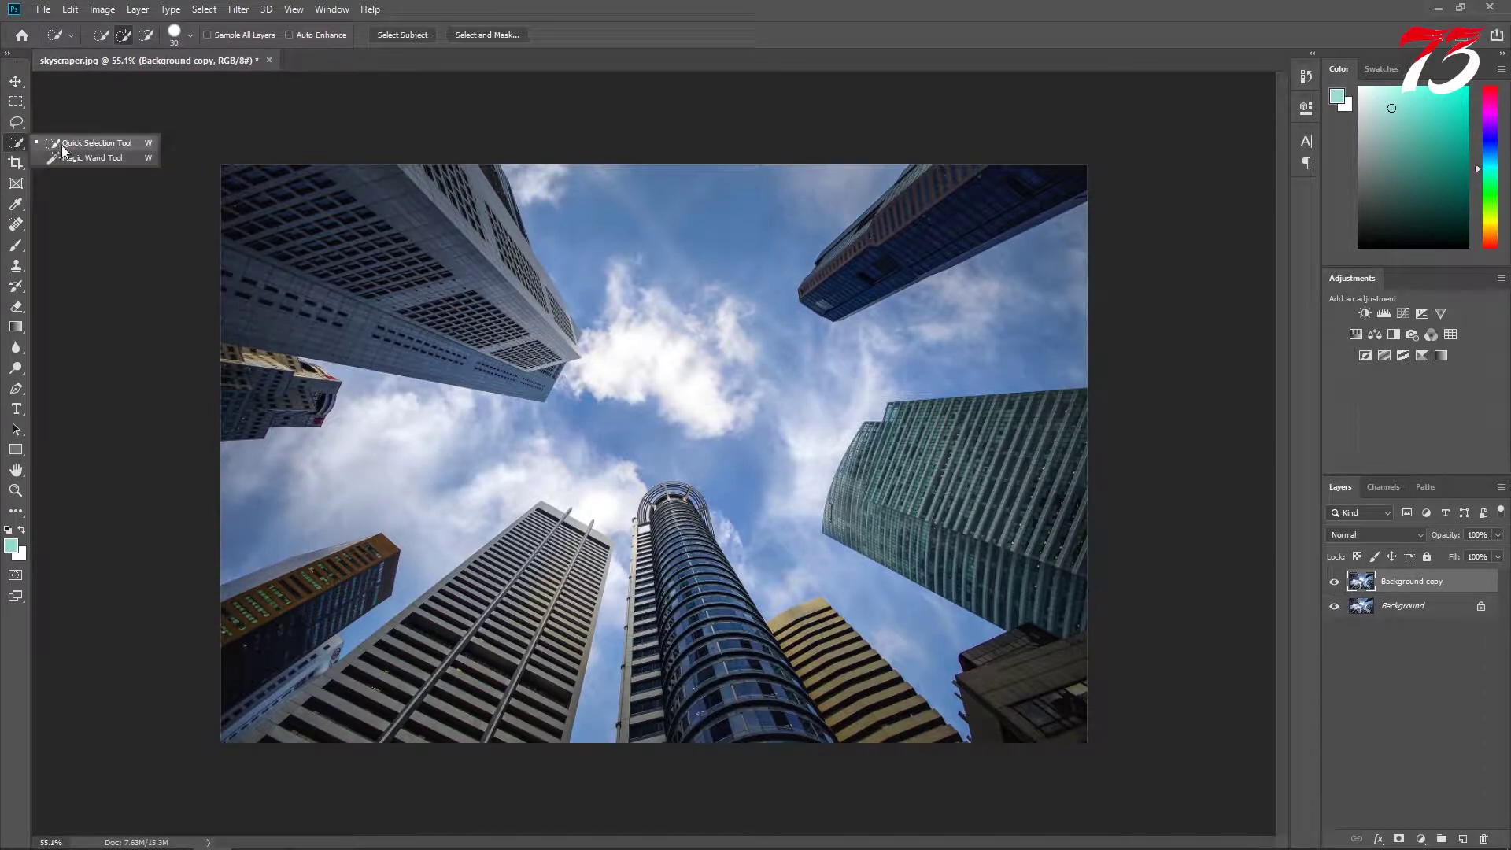
{"action": "left_click_drag", "start_coordinate": [547, 183], "coordinate": [712, 326]}
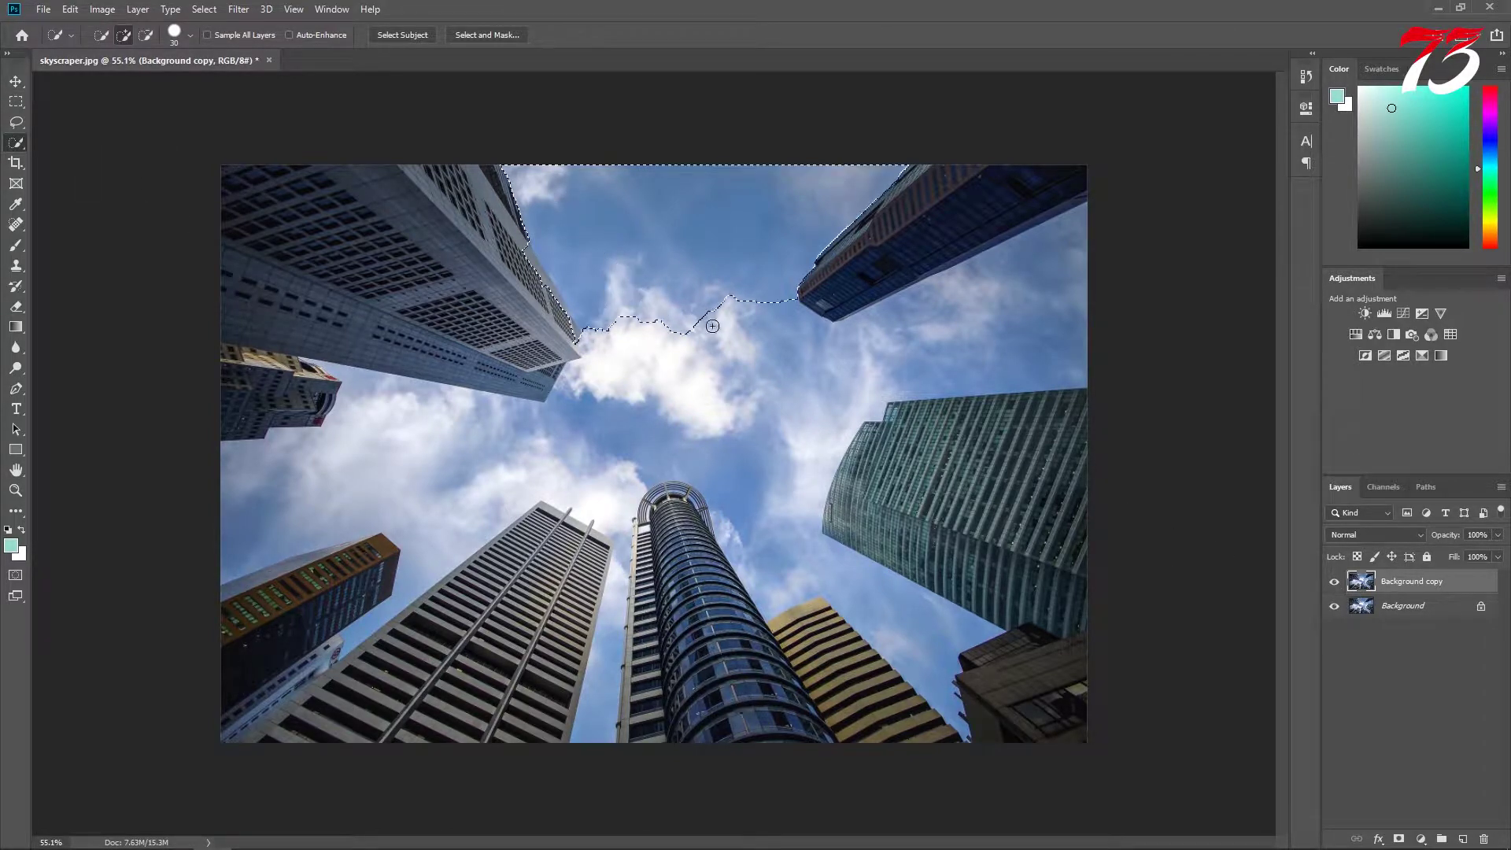
{"action": "mouse_move", "coordinate": [817, 342]}
{"action": "left_mouse_down"}
{"action": "mouse_move", "coordinate": [950, 336]}
{"action": "mouse_move", "coordinate": [408, 446]}
{"action": "mouse_move", "coordinate": [365, 469]}
{"action": "mouse_move", "coordinate": [791, 506]}
{"action": "left_mouse_up"}
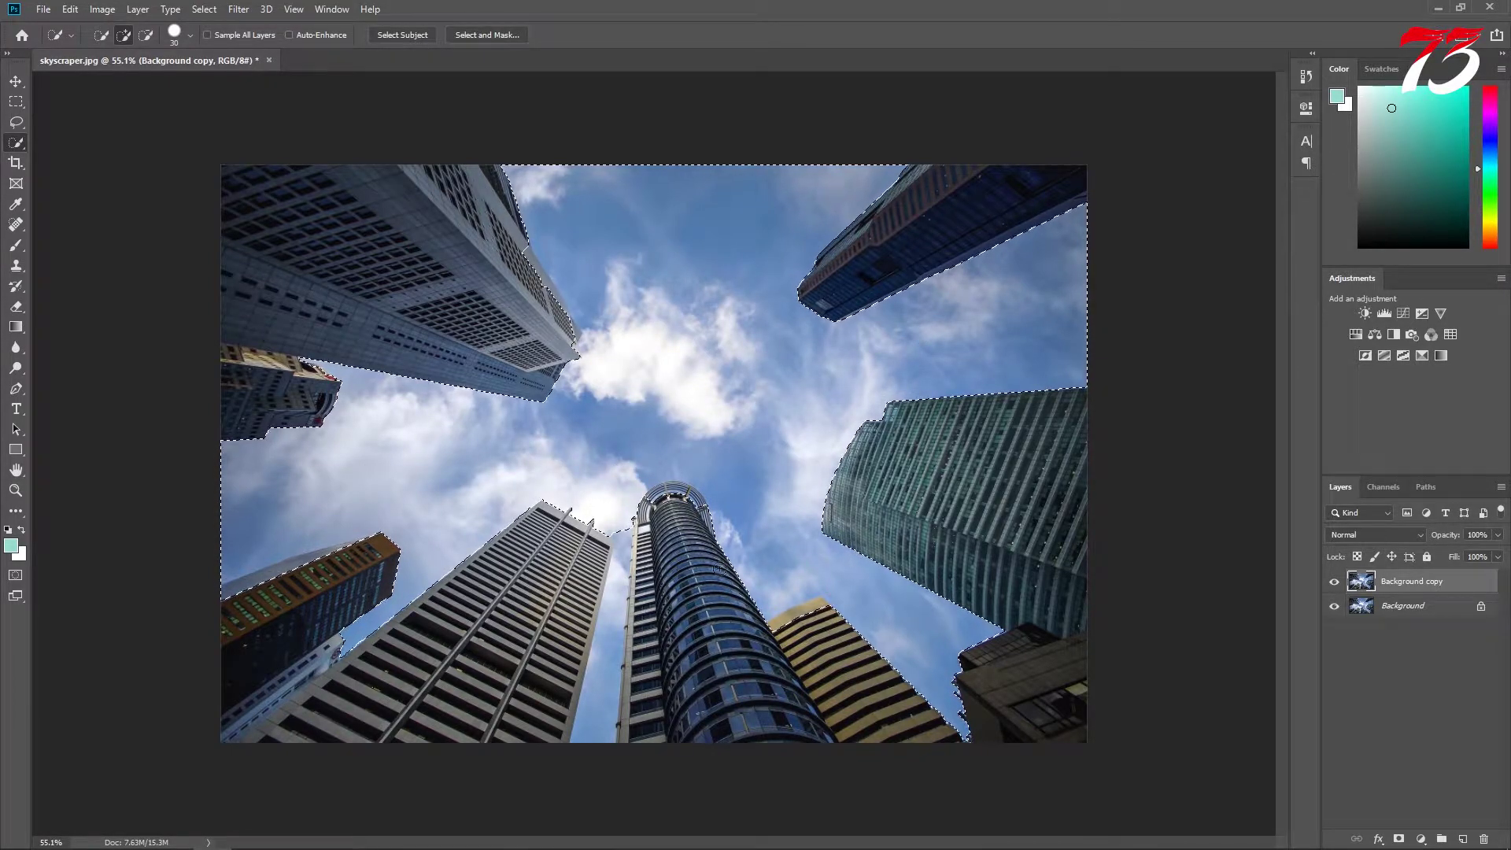
Shrink the brush and refine the sky selection in the gap beside the tower
{"action": "scroll", "coordinate": [618, 547], "scroll_direction": "up", "scroll_amount": 5}
{"action": "left_click_drag", "start_coordinate": [615, 557], "coordinate": [598, 240]}
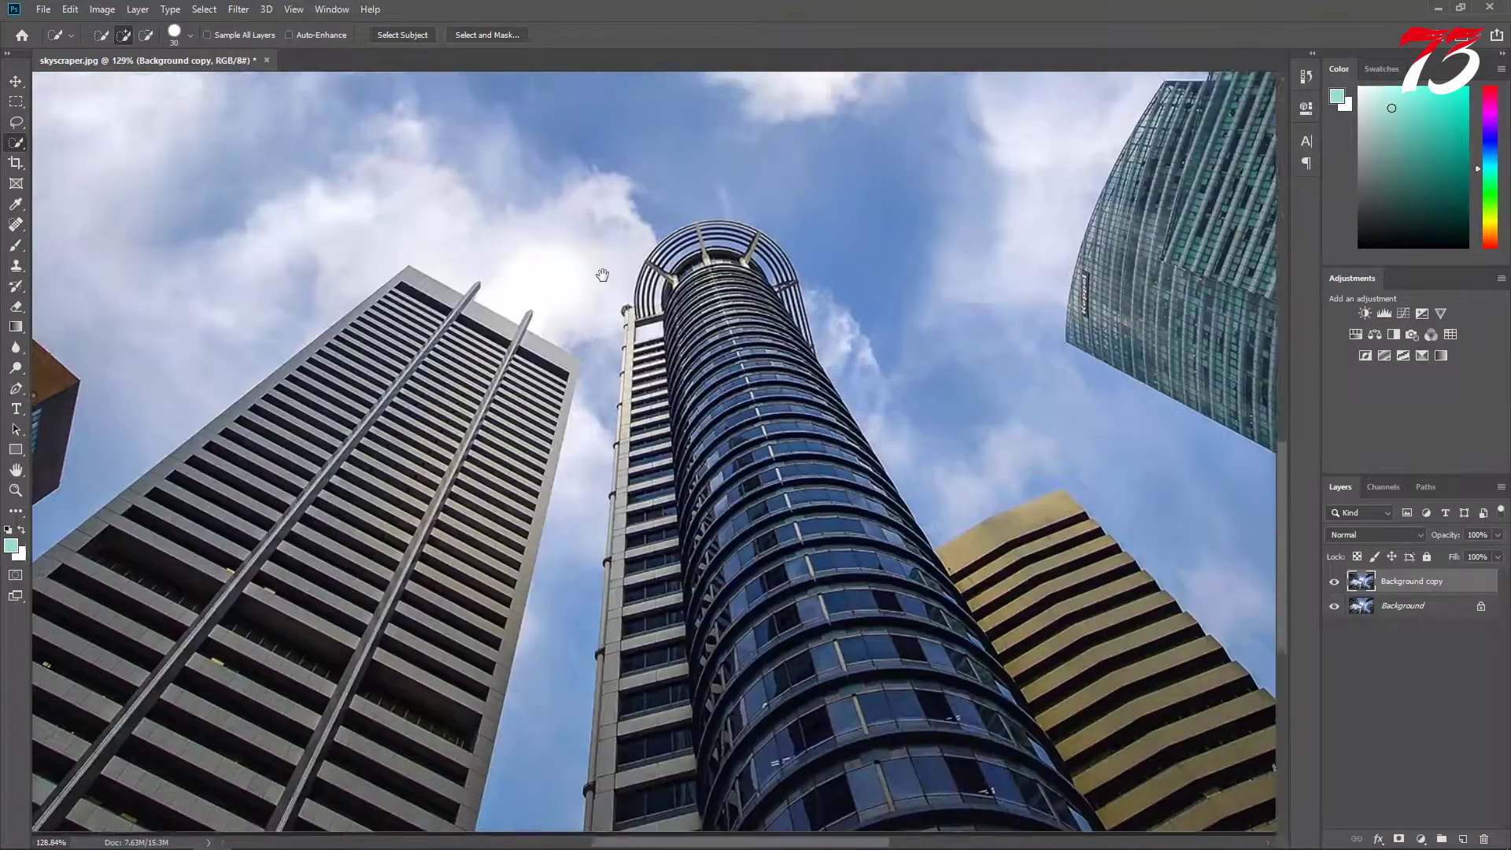
{"action": "key", "text": "bracketleft"}
{"action": "key", "text": "bracketleft"}
{"action": "key", "text": "bracketleft"}
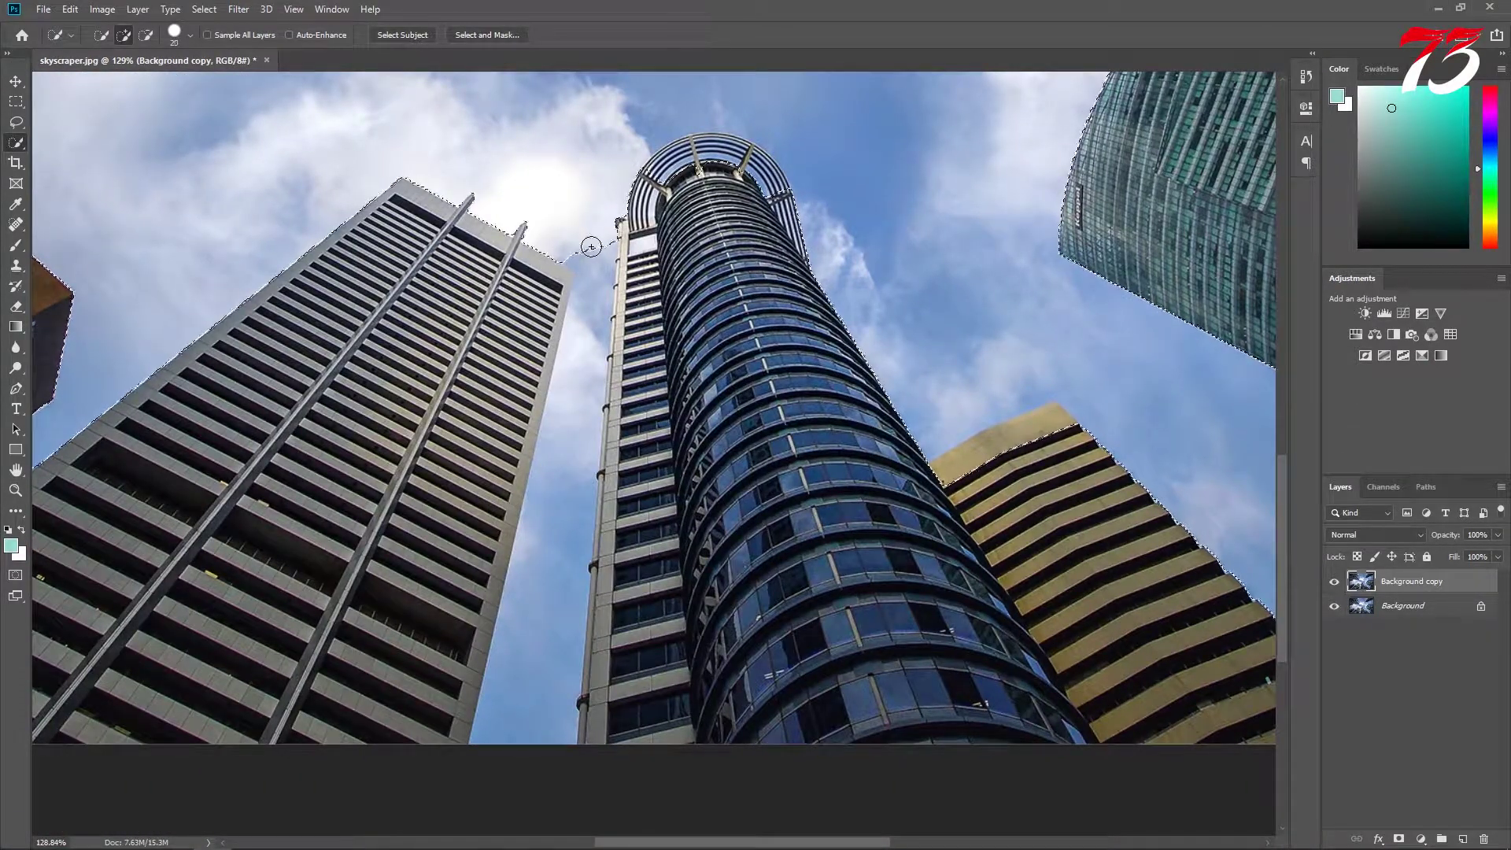
{"action": "left_click_drag", "start_coordinate": [587, 338], "coordinate": [545, 548]}
{"action": "left_click", "coordinate": [16, 122]}
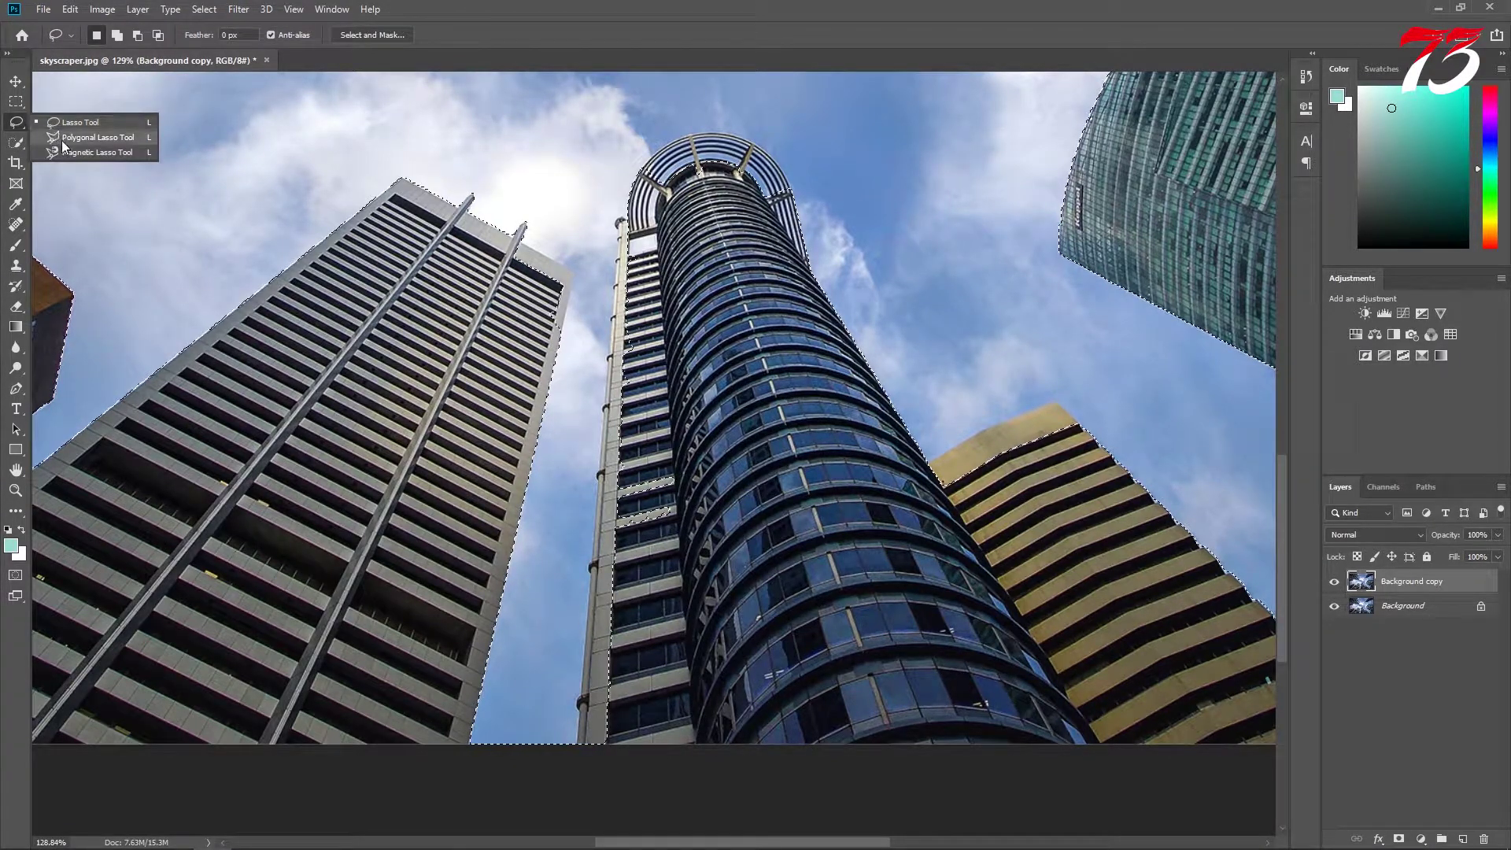
With the Polygonal Lasso, restore the sky selection and add a polygon along the building base
{"action": "left_click", "coordinate": [98, 137]}
{"action": "scroll", "coordinate": [592, 552], "scroll_direction": "up", "scroll_amount": 4}
{"action": "scroll", "coordinate": [592, 553], "scroll_direction": "up", "scroll_amount": 4}
{"action": "key", "text": "ctrl+d"}
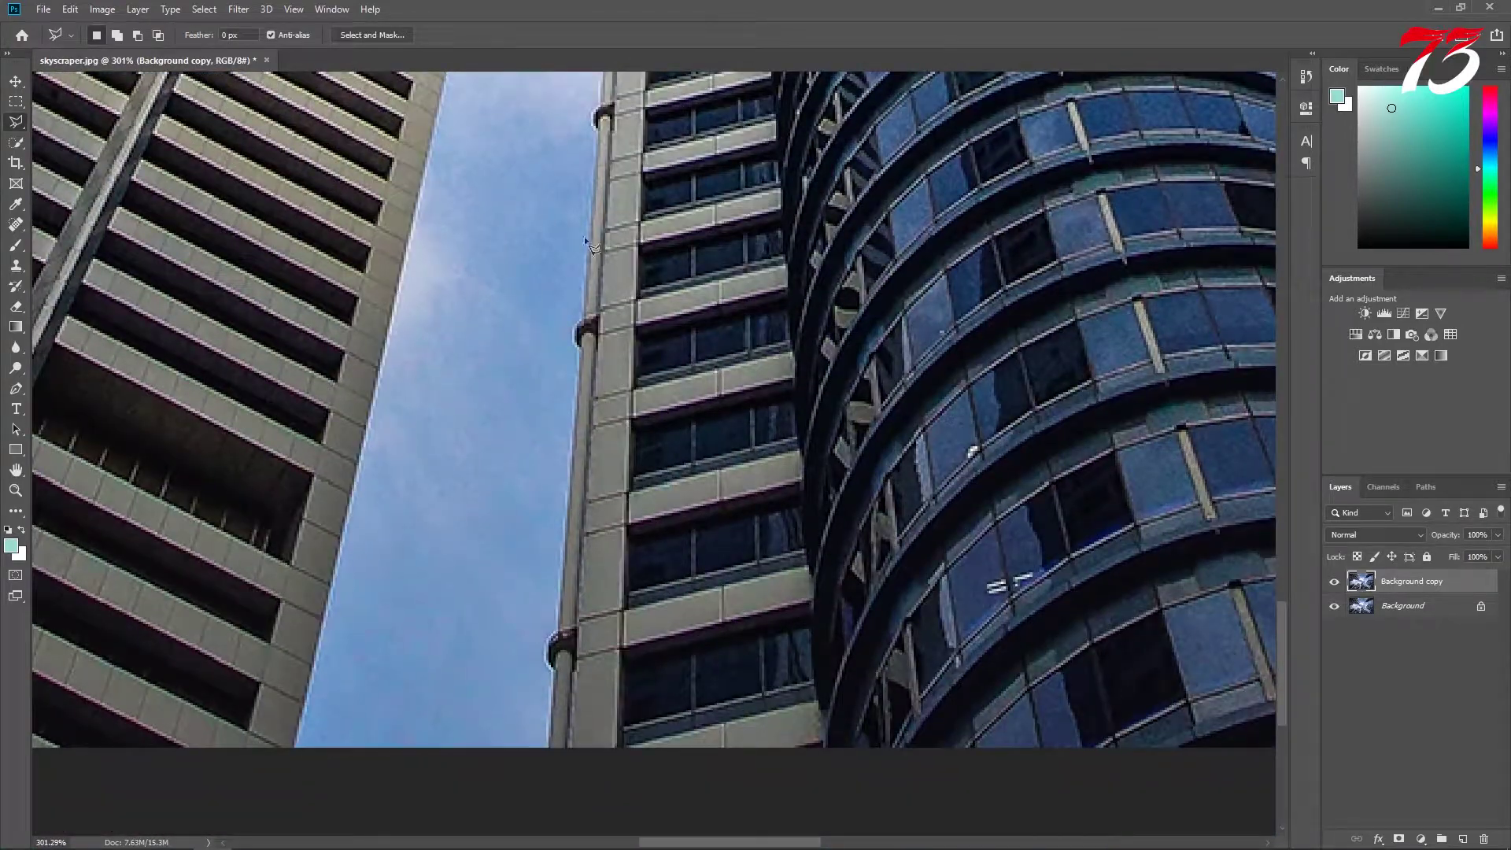
{"action": "key", "text": "ctrl+shift+d"}
{"action": "left_click", "coordinate": [584, 721], "text": "shift"}
{"action": "left_click", "coordinate": [554, 789]}
{"action": "left_click", "coordinate": [671, 767]}
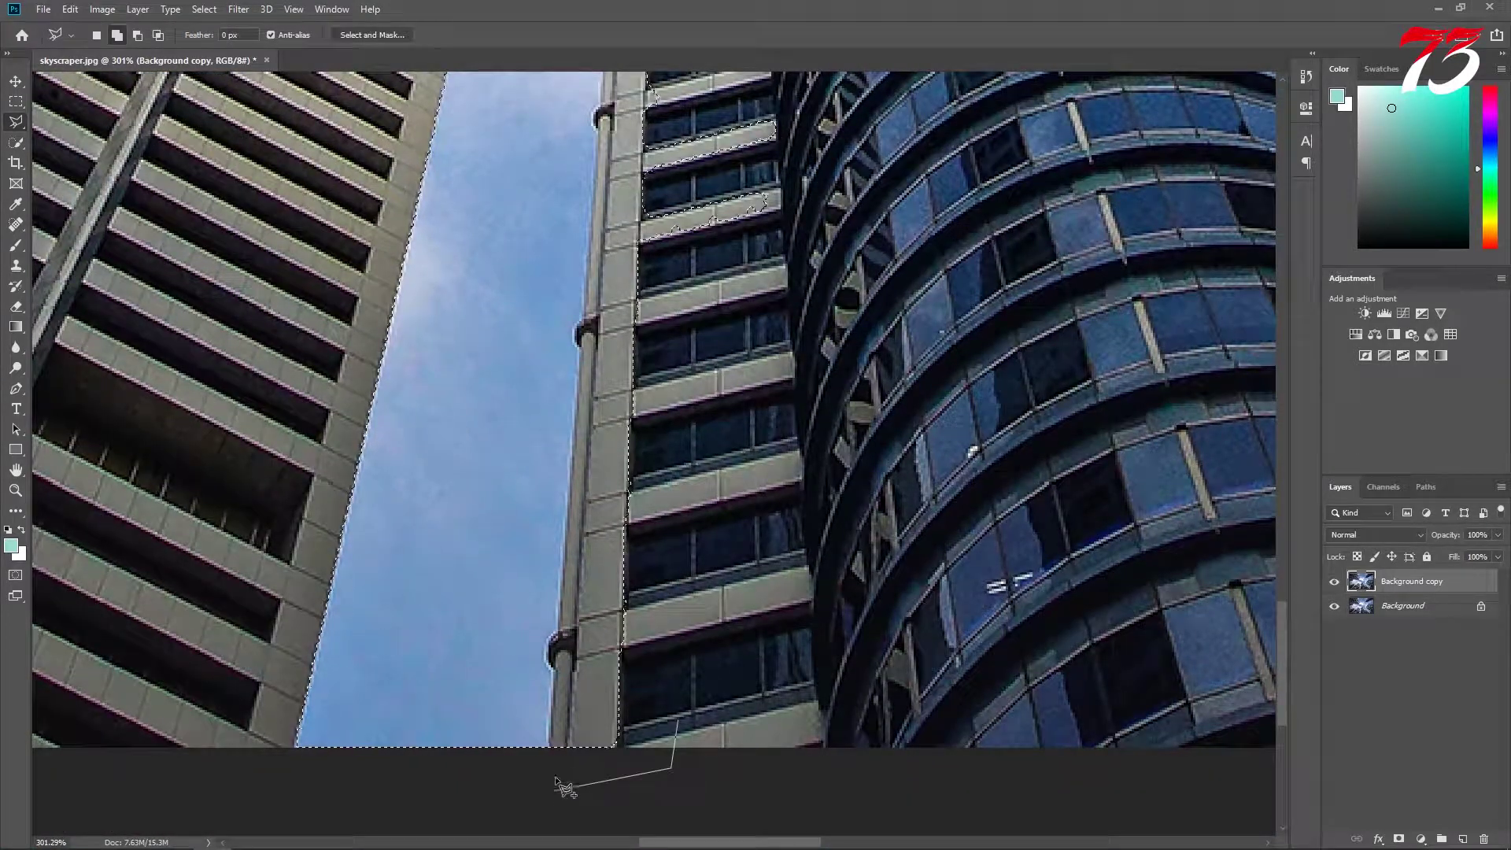
{"action": "left_click", "coordinate": [677, 720]}
{"action": "double_click", "coordinate": [676, 724]}
Subtract a polygon traced along the round tower's edge up to the pole top
{"action": "left_click", "coordinate": [685, 705], "text": "alt"}
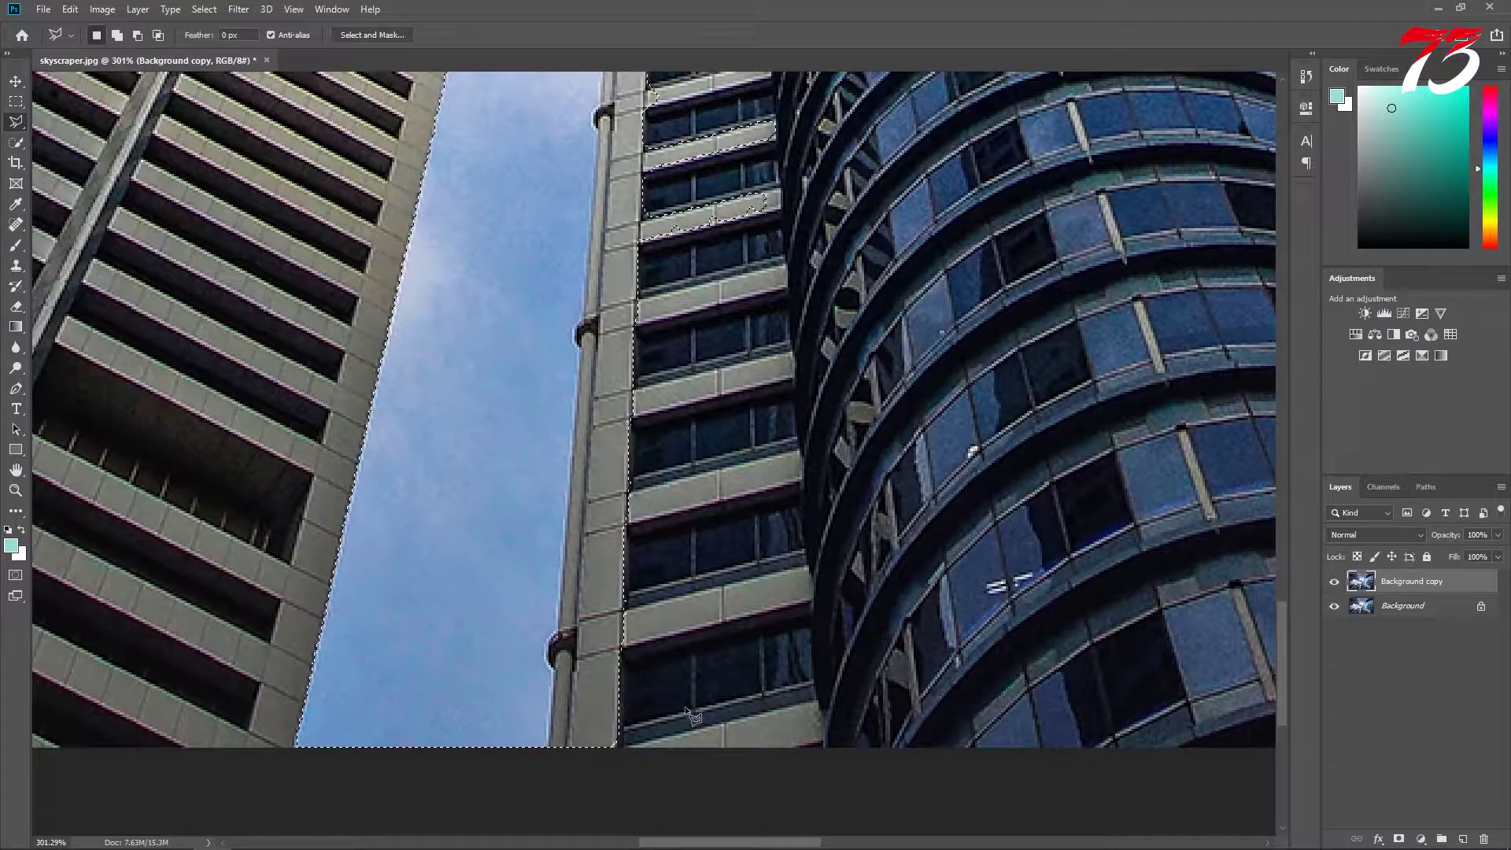
{"action": "left_click", "coordinate": [672, 762]}
{"action": "left_click", "coordinate": [550, 781]}
{"action": "left_click", "coordinate": [550, 744]}
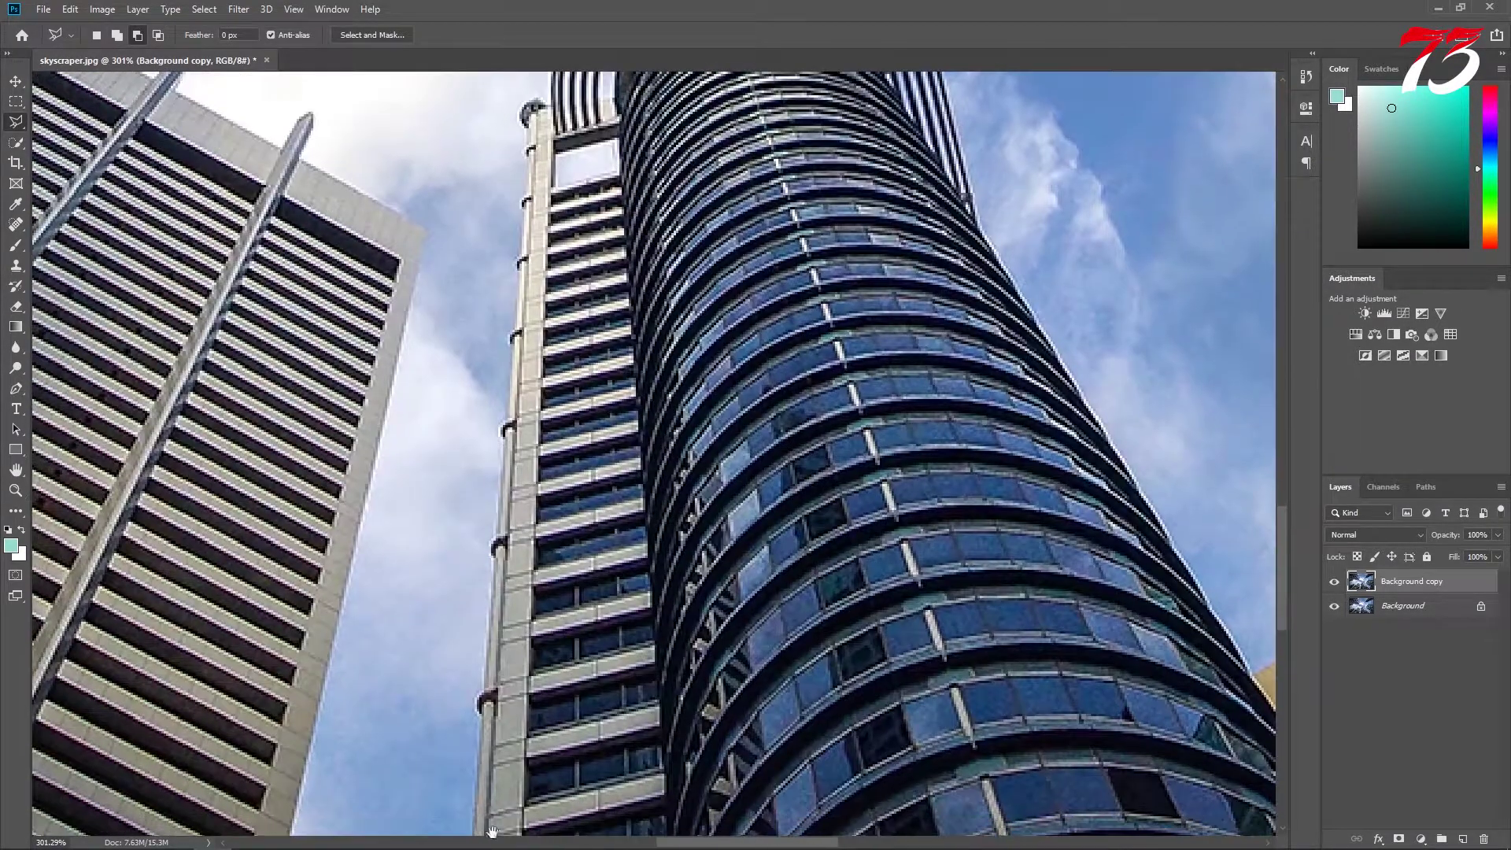
{"action": "scroll", "coordinate": [516, 437], "scroll_direction": "up", "scroll_amount": 5}
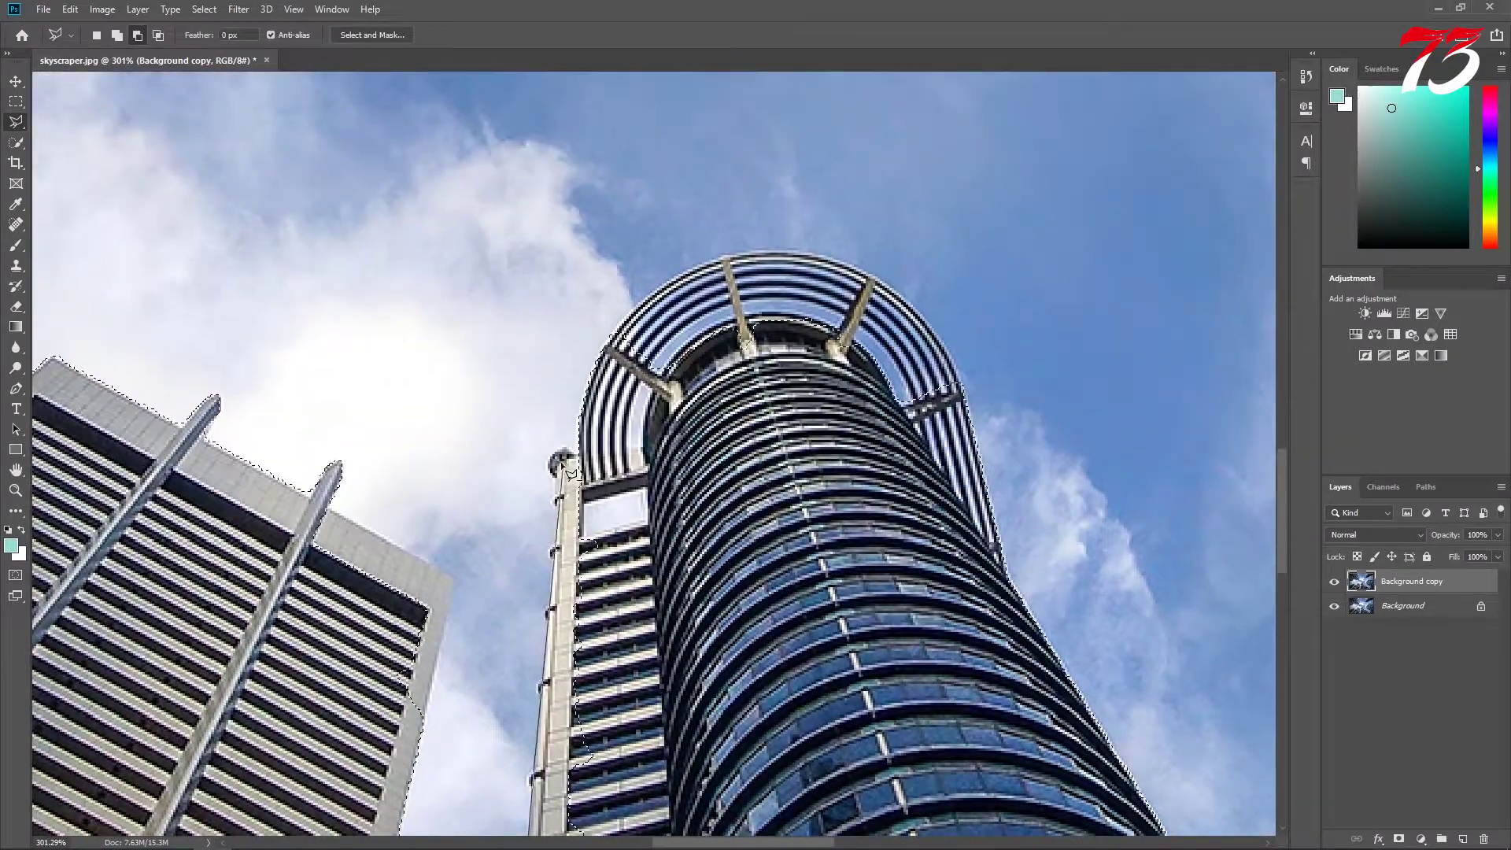
{"action": "left_click", "coordinate": [560, 456]}
{"action": "scroll", "coordinate": [661, 500], "scroll_direction": "down", "scroll_amount": 5}
{"action": "scroll", "coordinate": [614, 512], "scroll_direction": "down", "scroll_amount": 3}
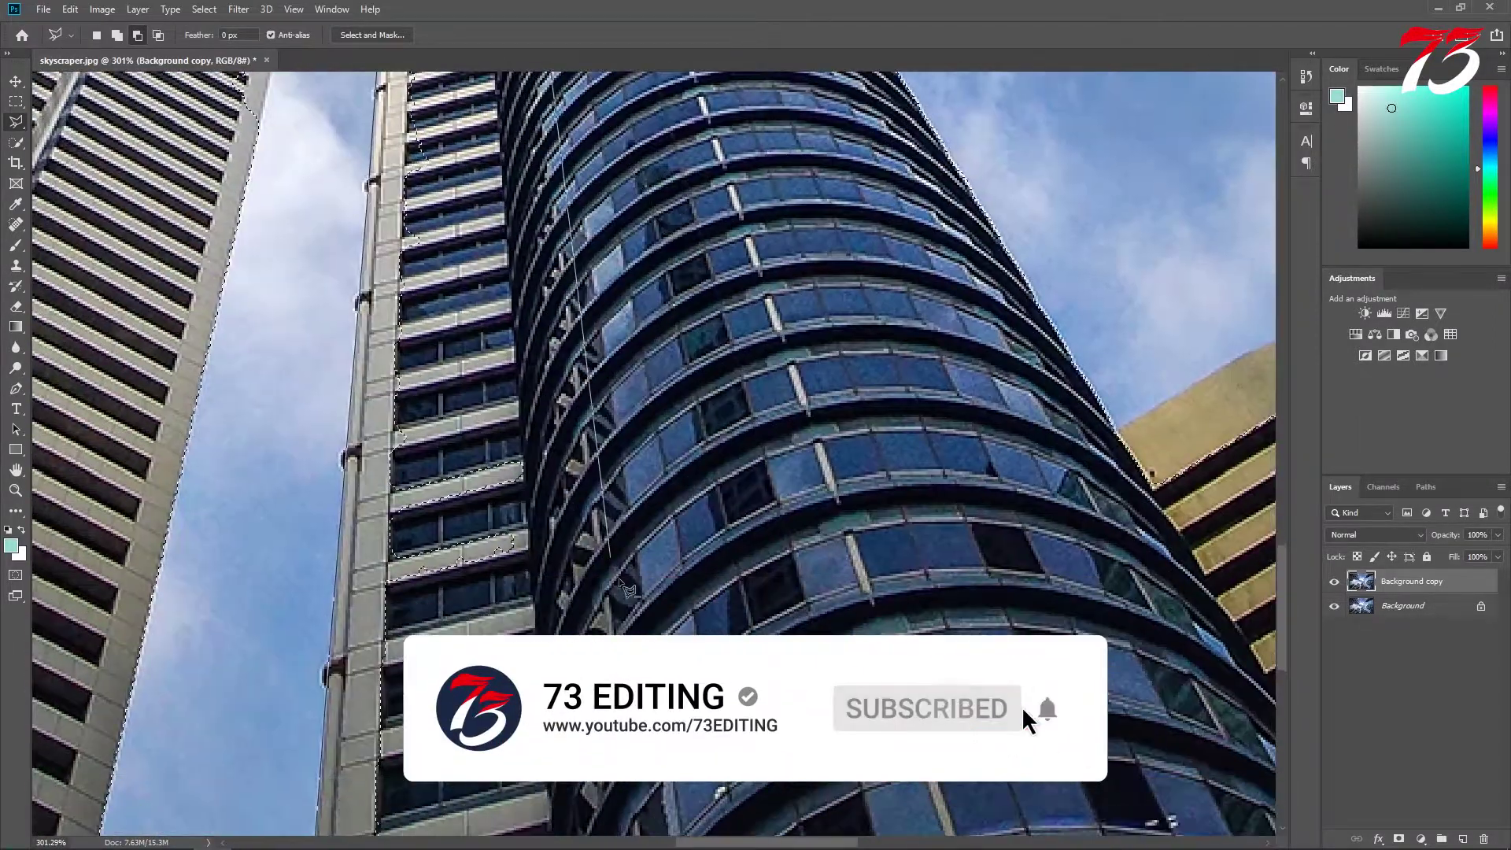
{"action": "scroll", "coordinate": [567, 527], "scroll_direction": "down", "scroll_amount": 3}
{"action": "scroll", "coordinate": [521, 548], "scroll_direction": "down", "scroll_amount": 2}
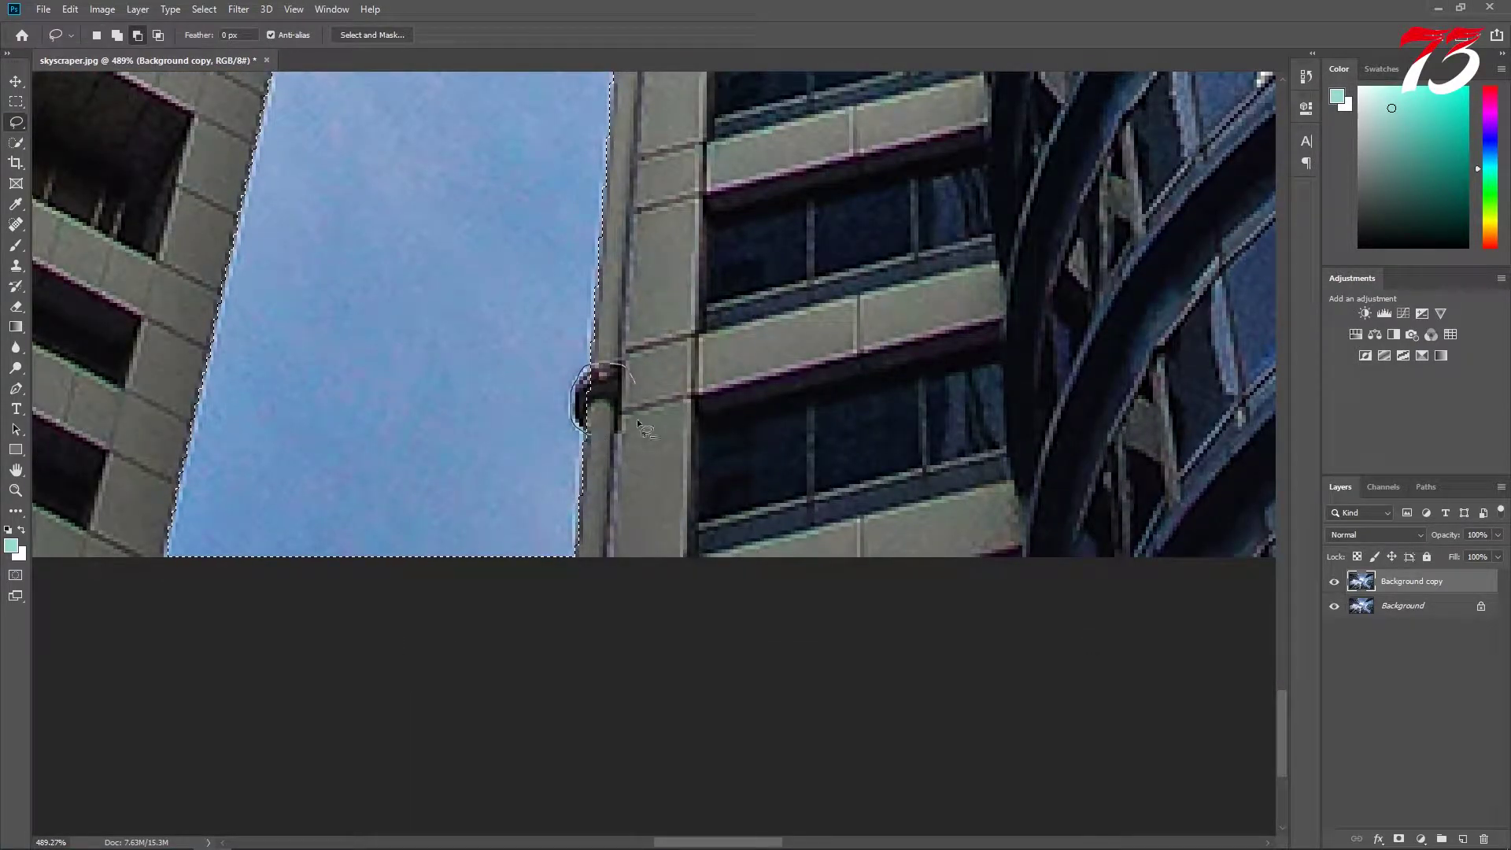
Lasso around the tower's arched top to remove the surrounding sky from the selection
{"action": "left_click_drag", "start_coordinate": [636, 303], "coordinate": [662, 303]}
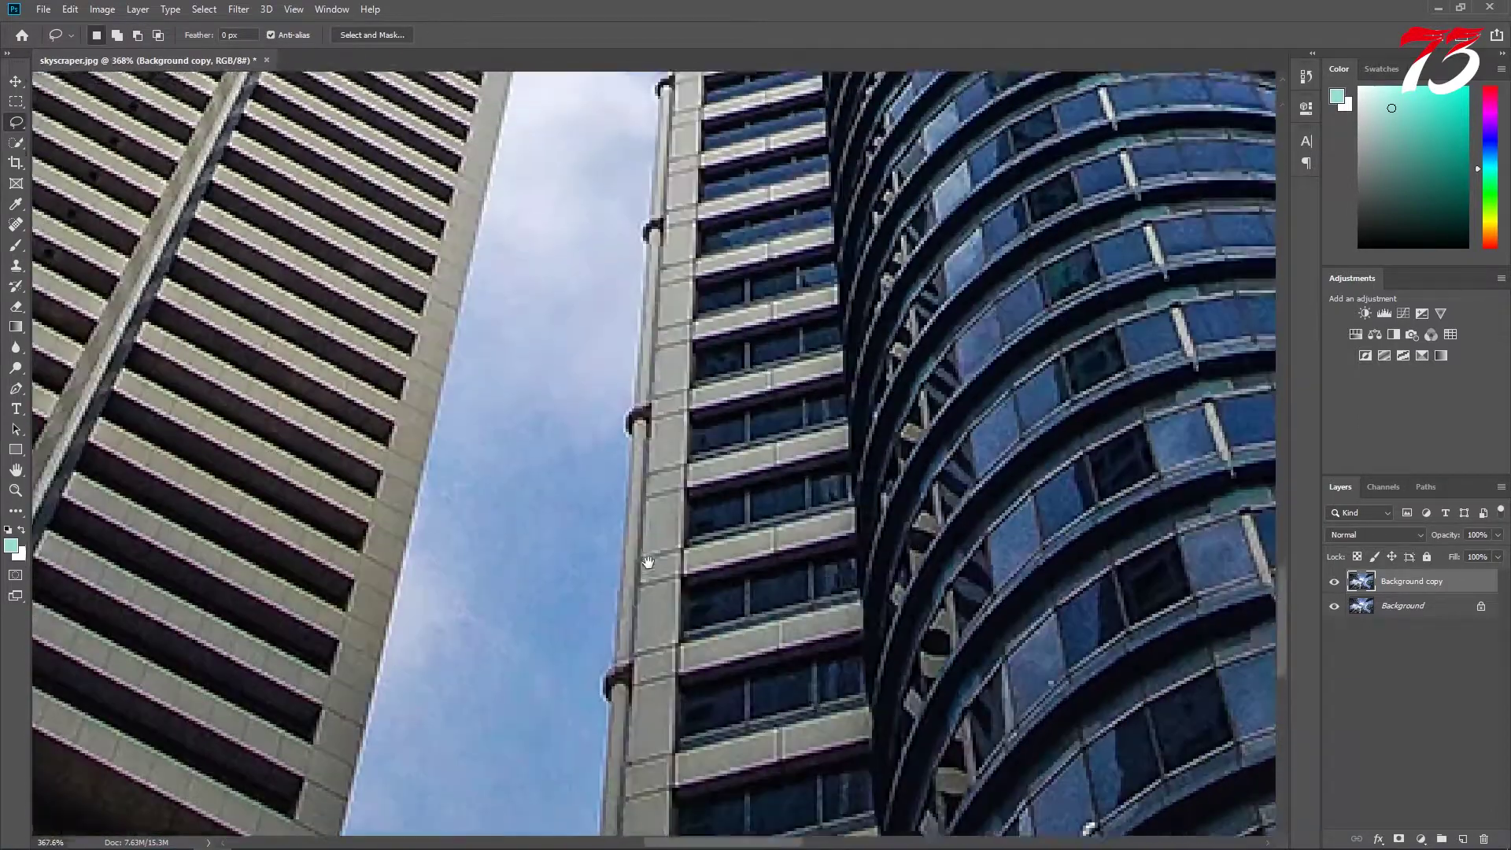
{"action": "left_click_drag", "start_coordinate": [648, 562], "coordinate": [652, 636]}
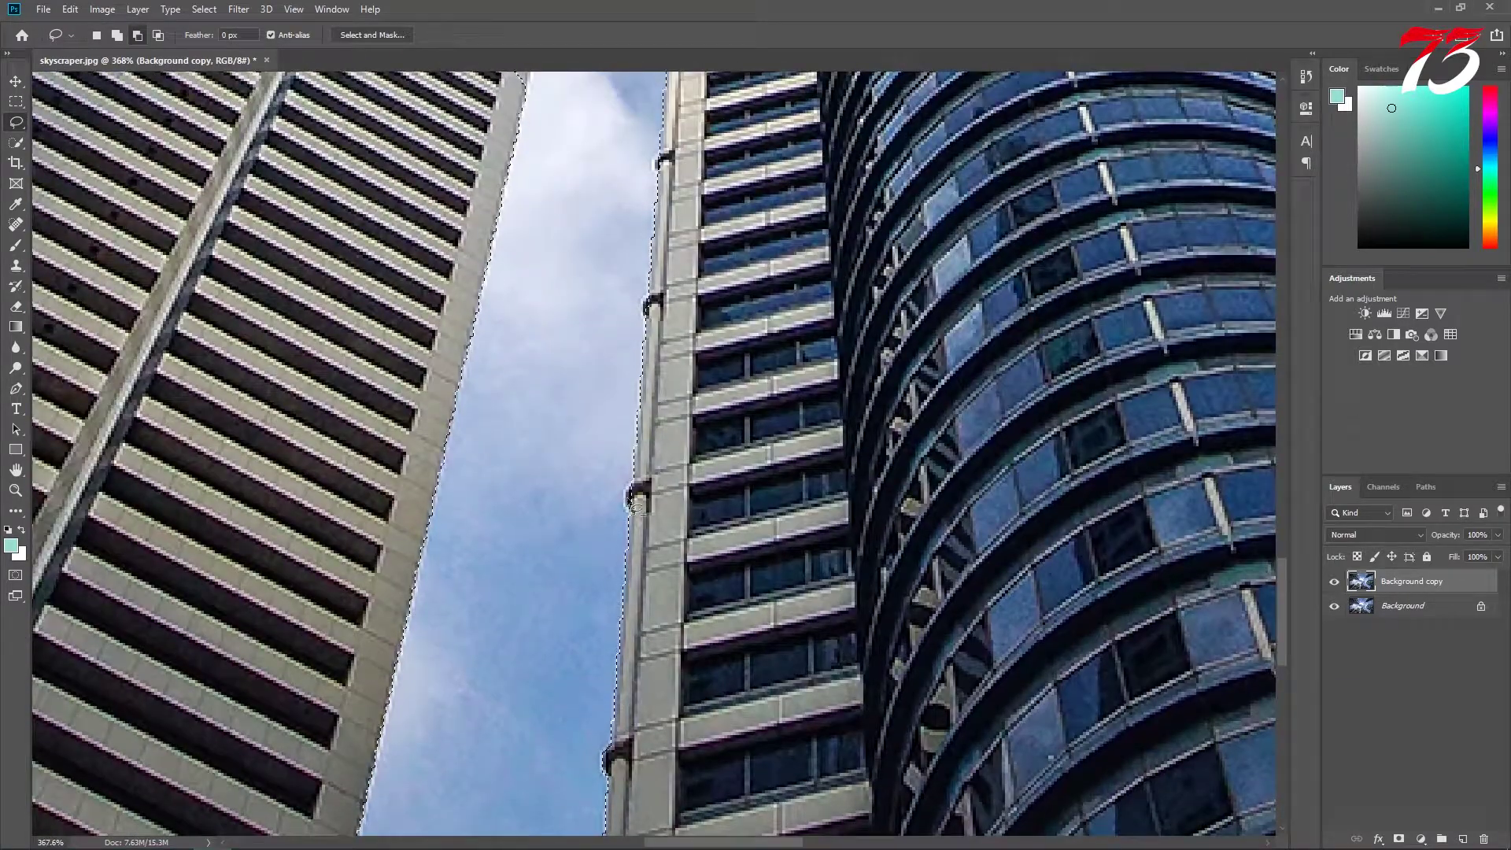
{"action": "mouse_move", "coordinate": [696, 283]}
{"action": "left_mouse_down"}
{"action": "mouse_move", "coordinate": [690, 537]}
{"action": "mouse_move", "coordinate": [700, 399]}
{"action": "left_mouse_up"}
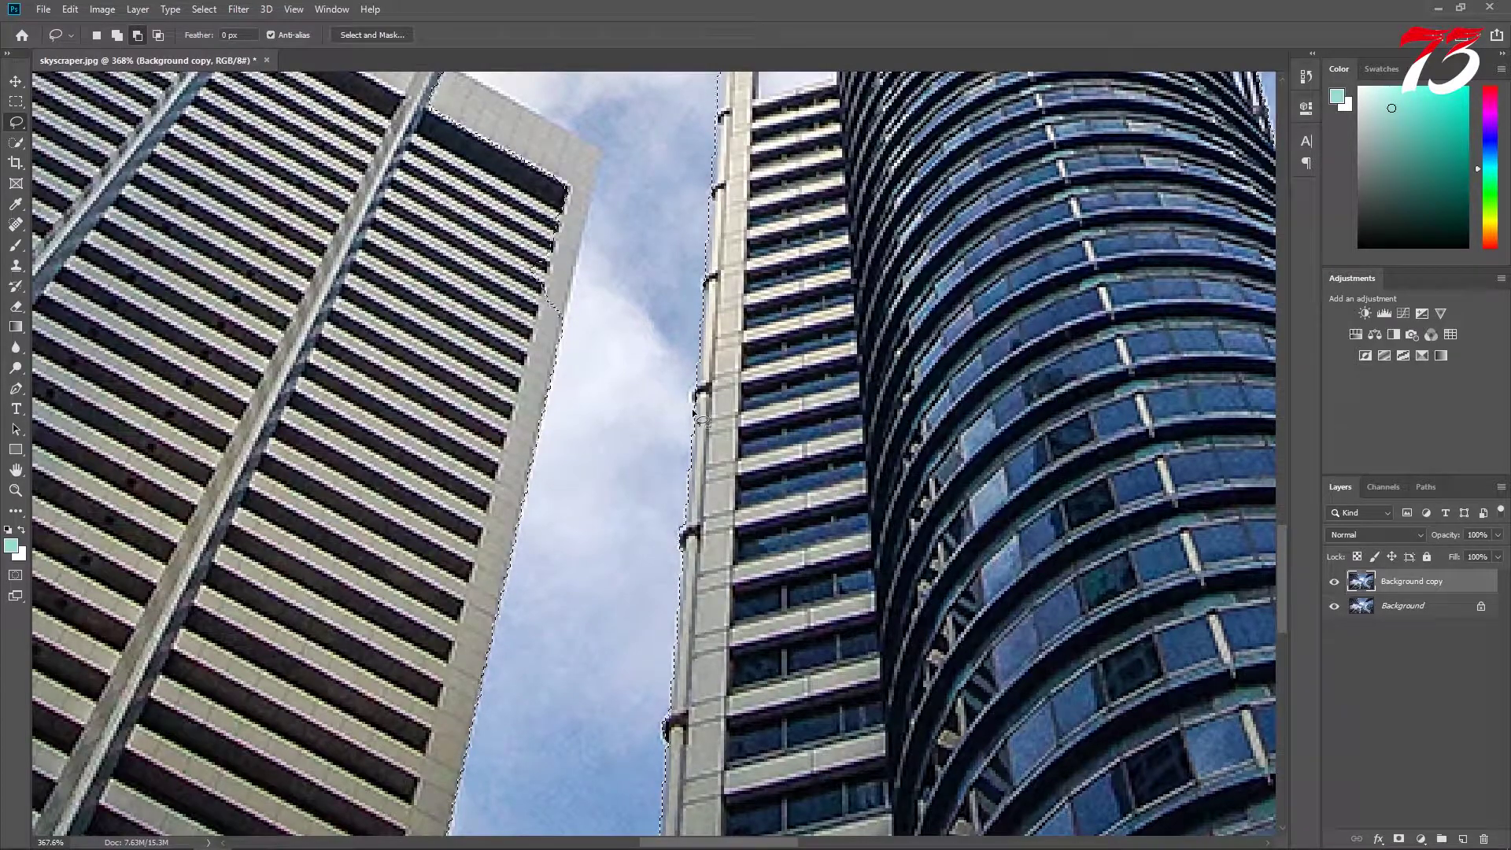
{"action": "scroll", "coordinate": [732, 387], "scroll_direction": "down", "scroll_amount": 3}
{"action": "scroll", "coordinate": [731, 388], "scroll_direction": "up", "scroll_amount": 5}
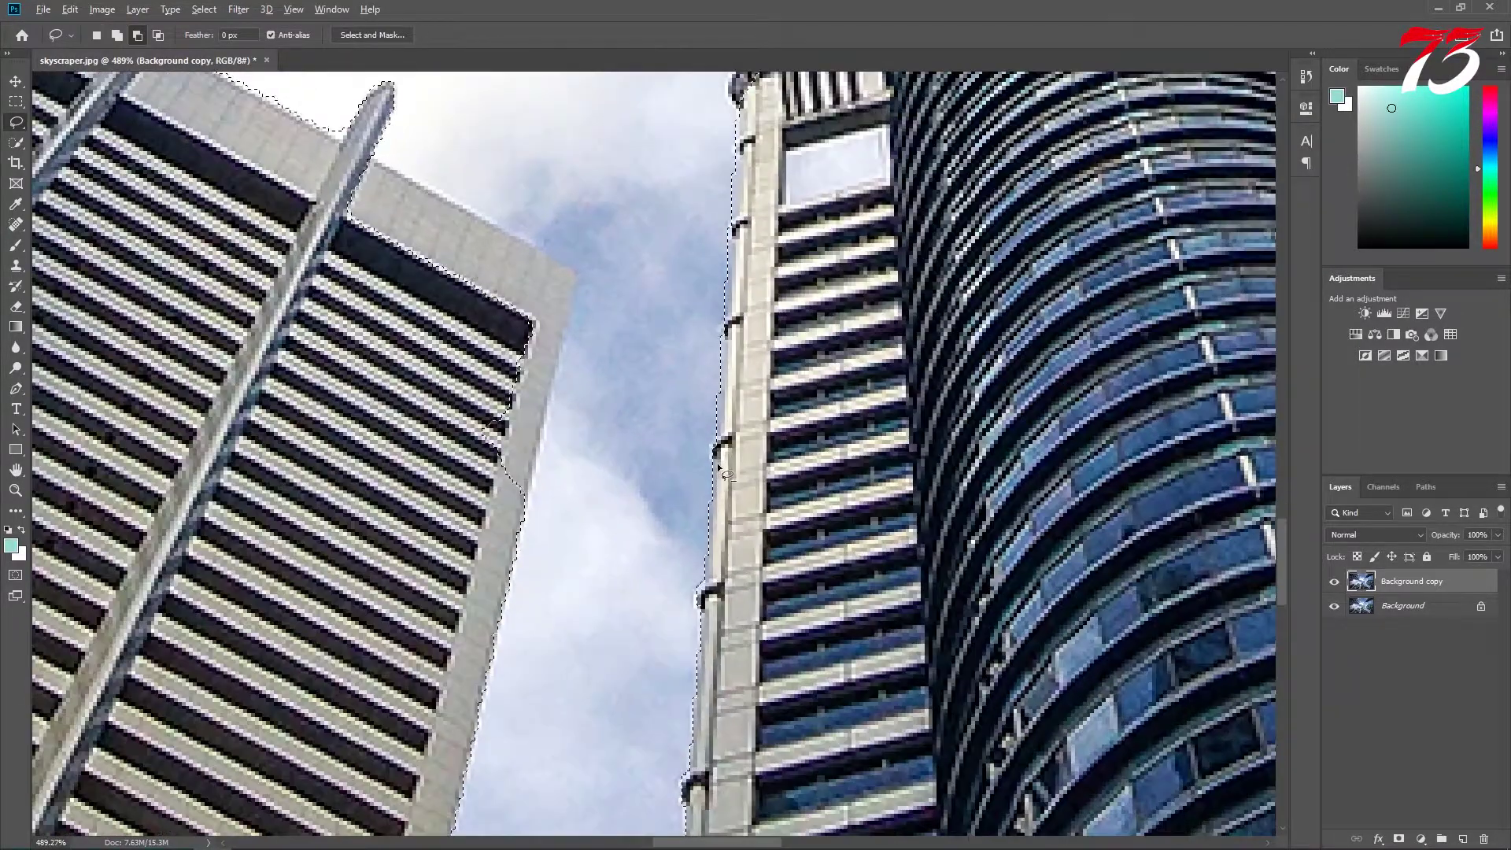
{"action": "scroll", "coordinate": [735, 315], "scroll_direction": "down", "scroll_amount": 3}
{"action": "scroll", "coordinate": [684, 456], "scroll_direction": "up", "scroll_amount": 2}
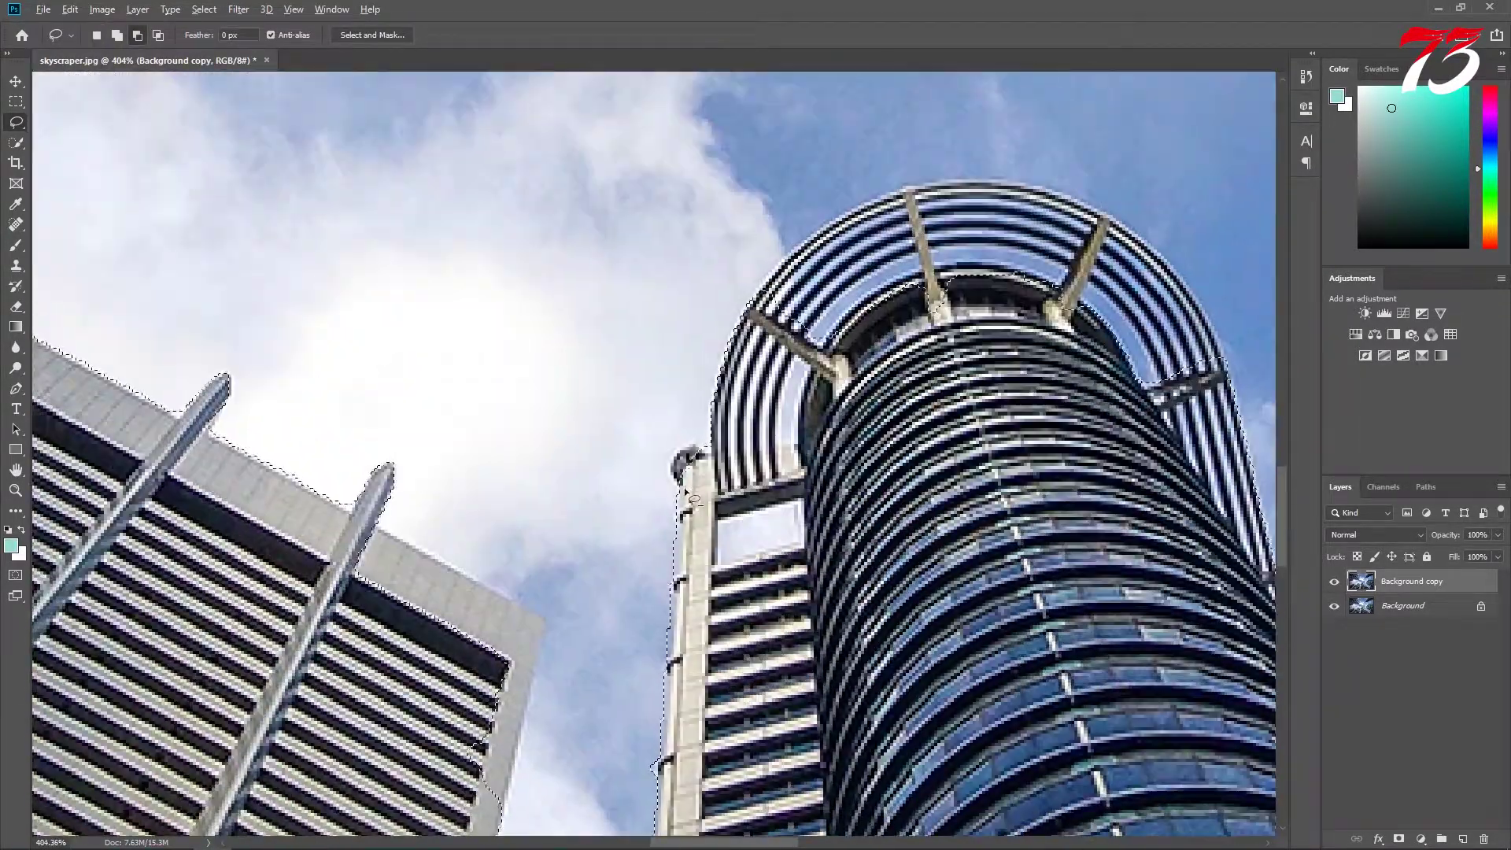
{"action": "left_click_drag", "start_coordinate": [740, 457], "coordinate": [790, 268]}
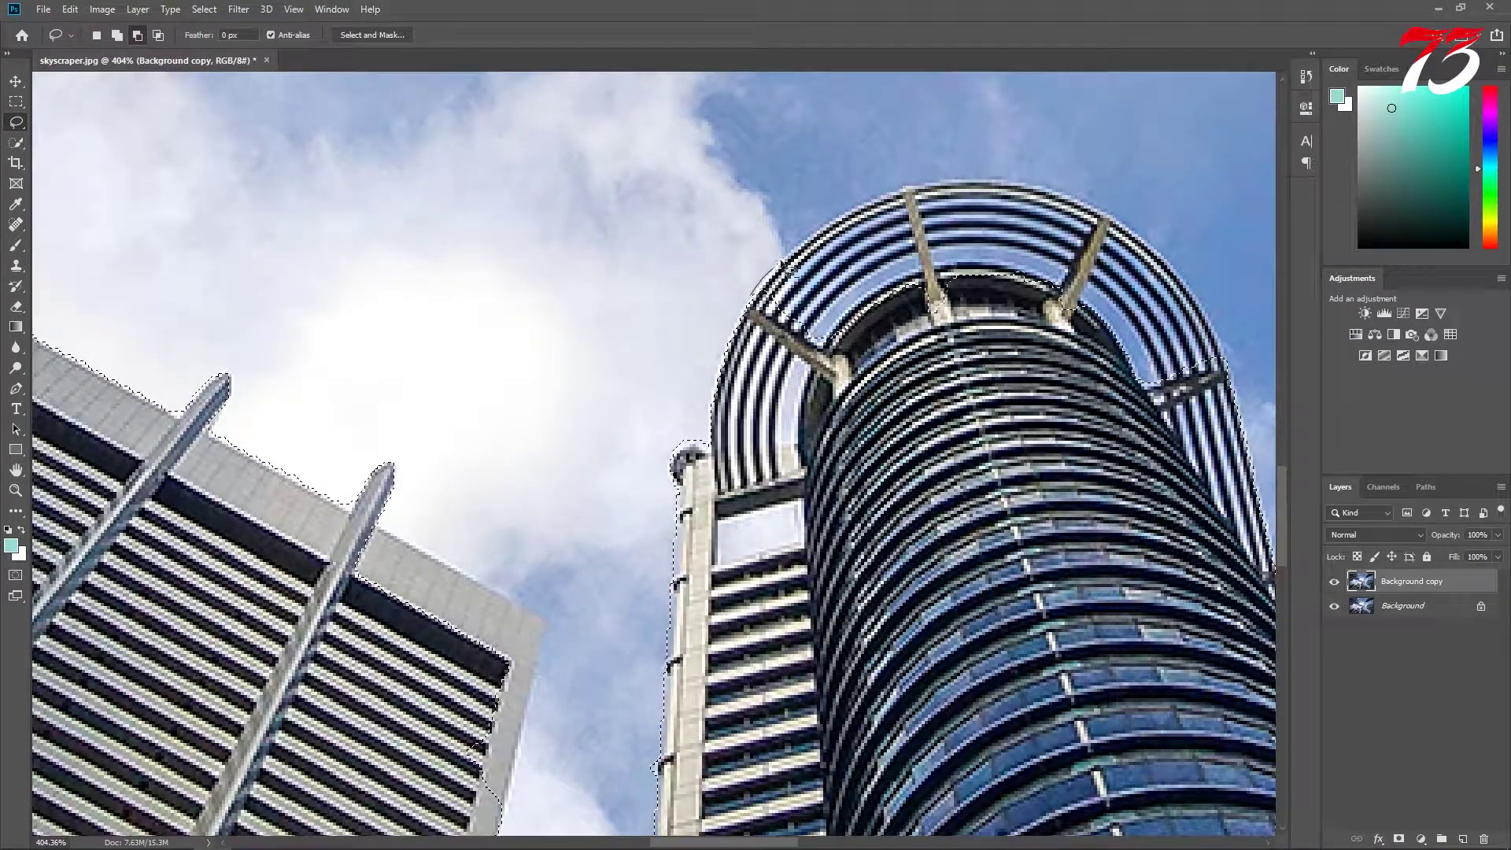
{"action": "mouse_move", "coordinate": [868, 207]}
{"action": "left_mouse_down"}
{"action": "mouse_move", "coordinate": [577, 322]}
{"action": "mouse_move", "coordinate": [551, 275]}
{"action": "left_mouse_up"}
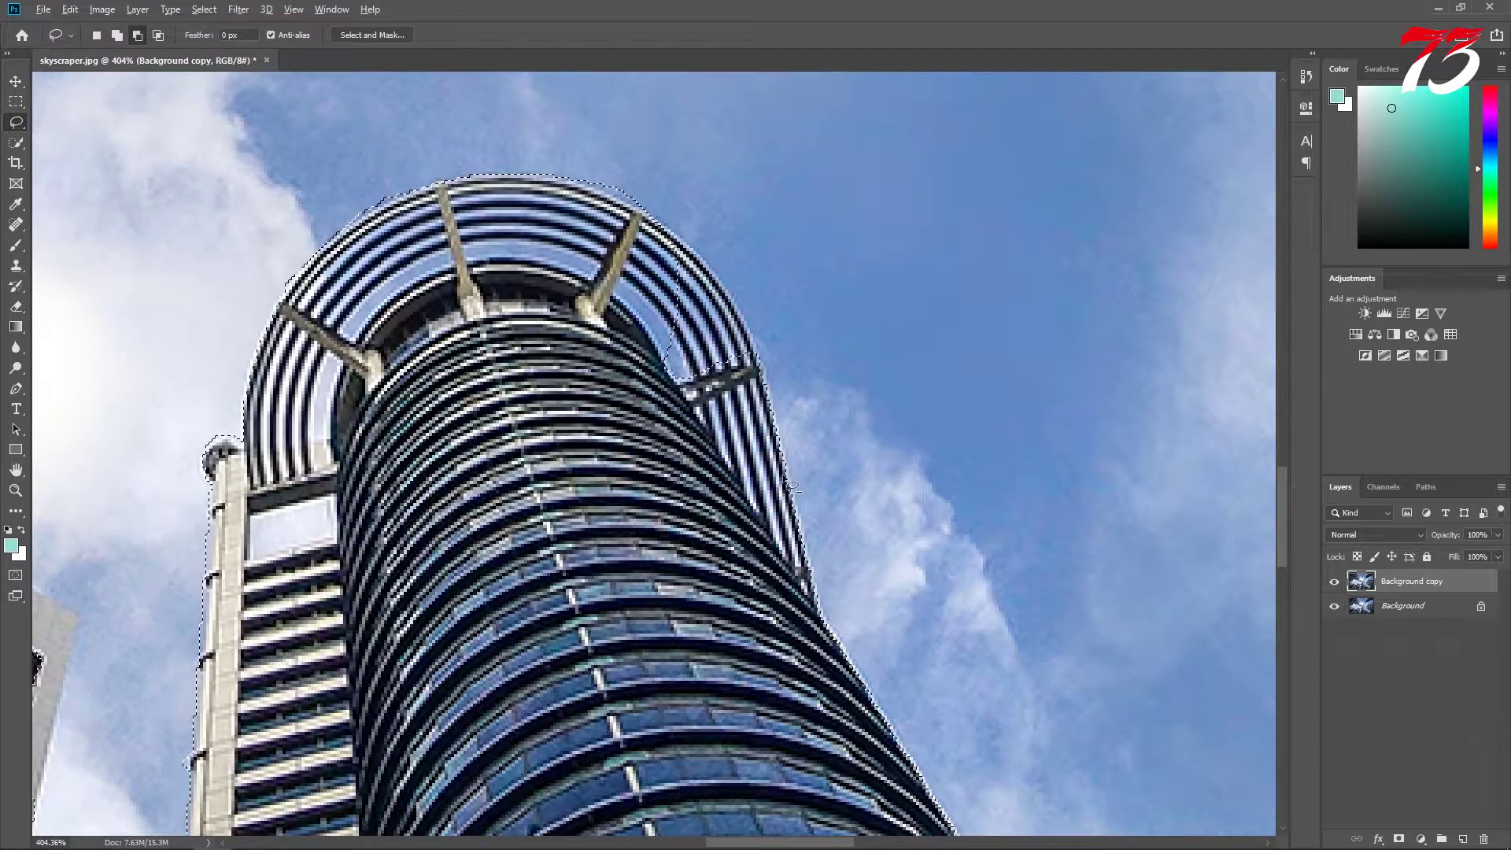
{"action": "left_click_drag", "start_coordinate": [754, 272], "coordinate": [781, 423]}
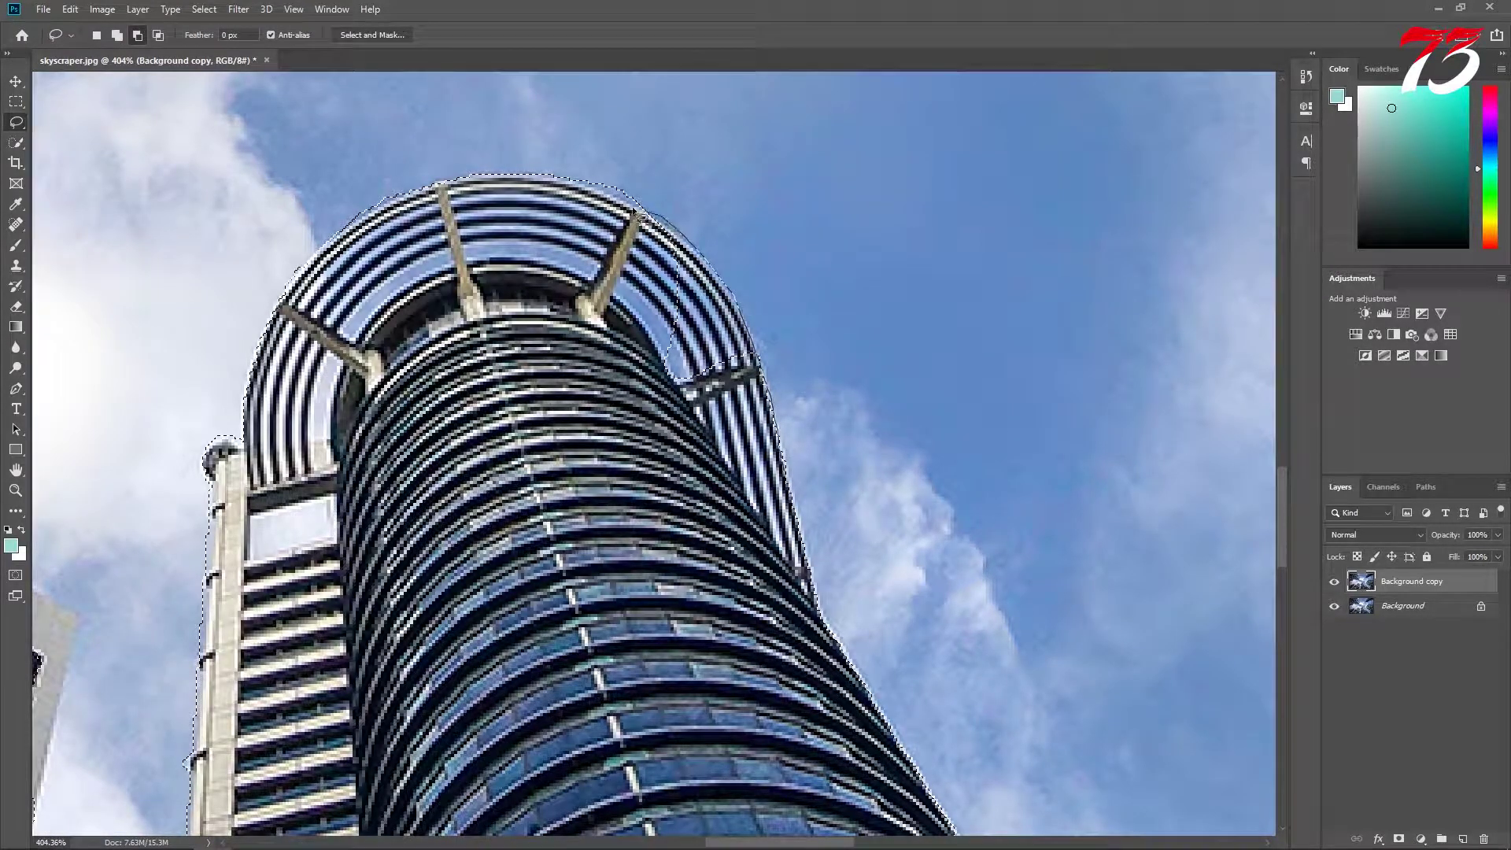
{"action": "scroll", "coordinate": [636, 212], "scroll_direction": "down", "scroll_amount": 3}
{"action": "scroll", "coordinate": [716, 625], "scroll_direction": "down", "scroll_amount": 5}
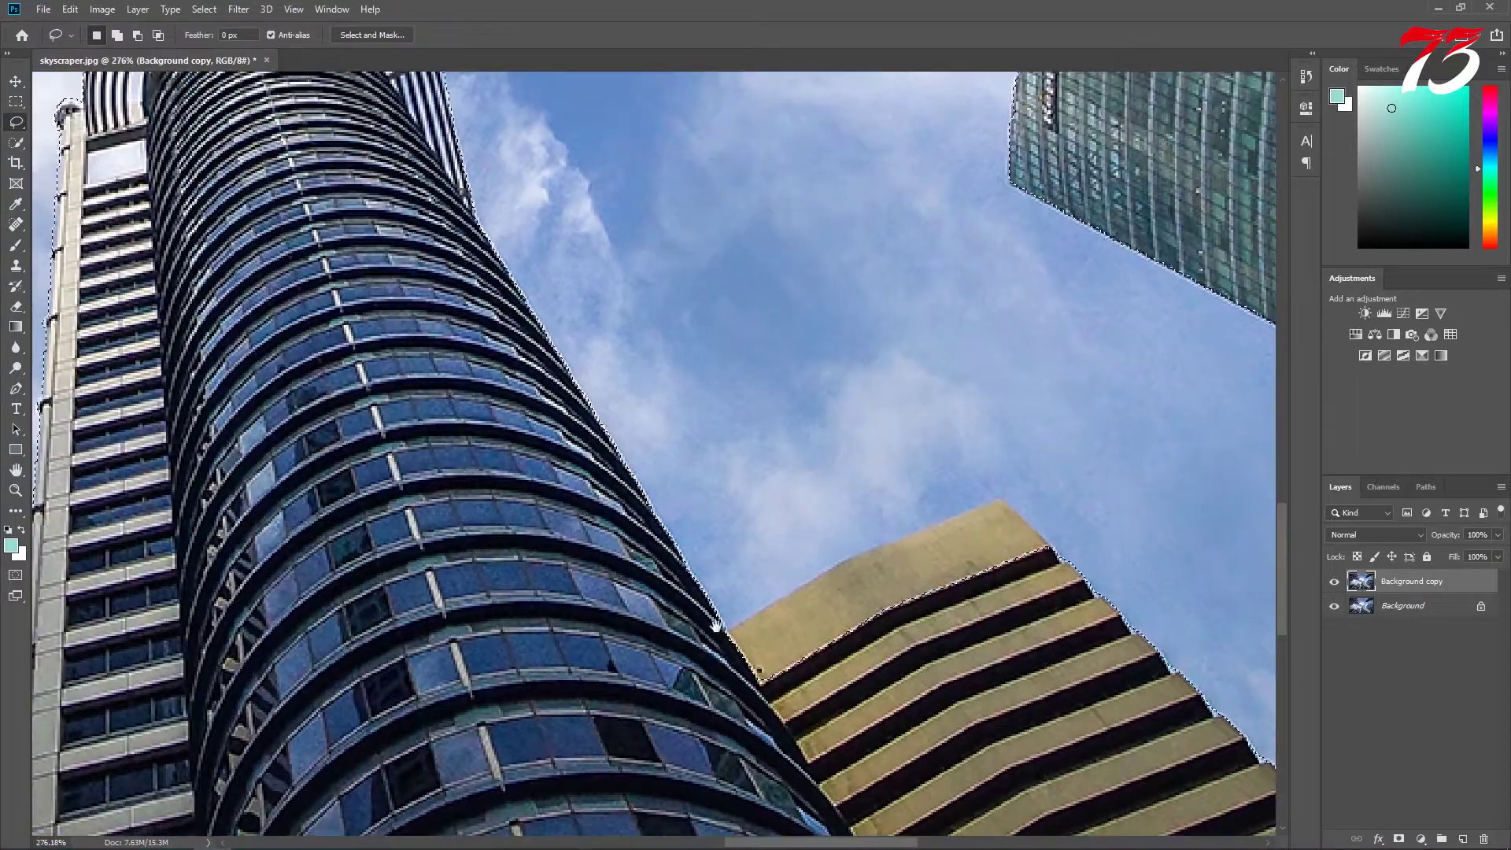
{"action": "scroll", "coordinate": [716, 624], "scroll_direction": "up", "scroll_amount": 3}
{"action": "left_click_drag", "start_coordinate": [715, 398], "coordinate": [767, 391]}
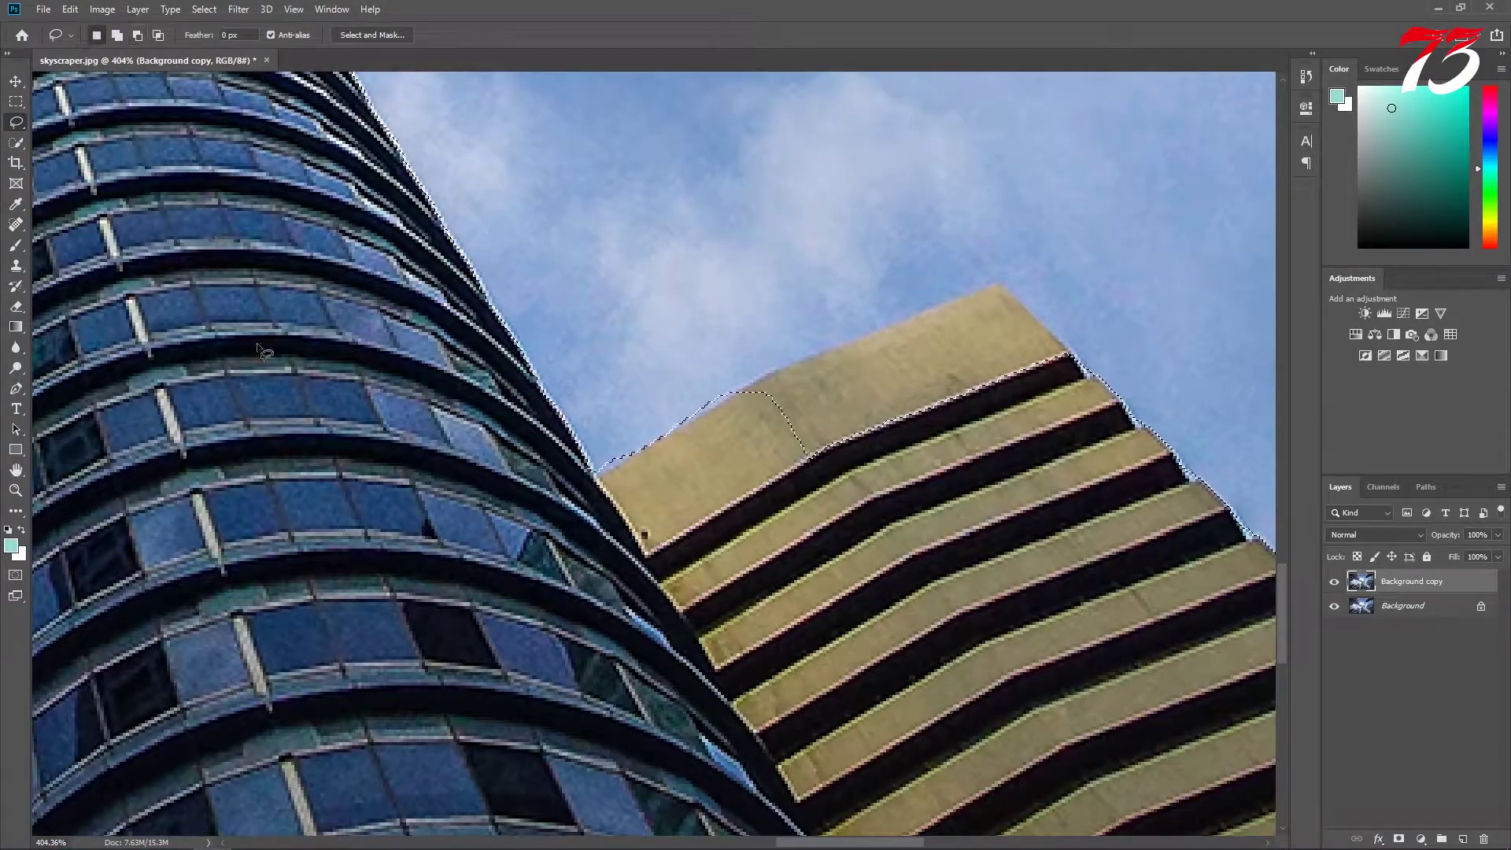
Outline the gold building's roof and facade with the Polygonal Lasso, merging it into the selection
{"action": "right_click", "coordinate": [16, 122]}
{"action": "left_click", "coordinate": [63, 136]}
{"action": "left_click", "coordinate": [714, 394]}
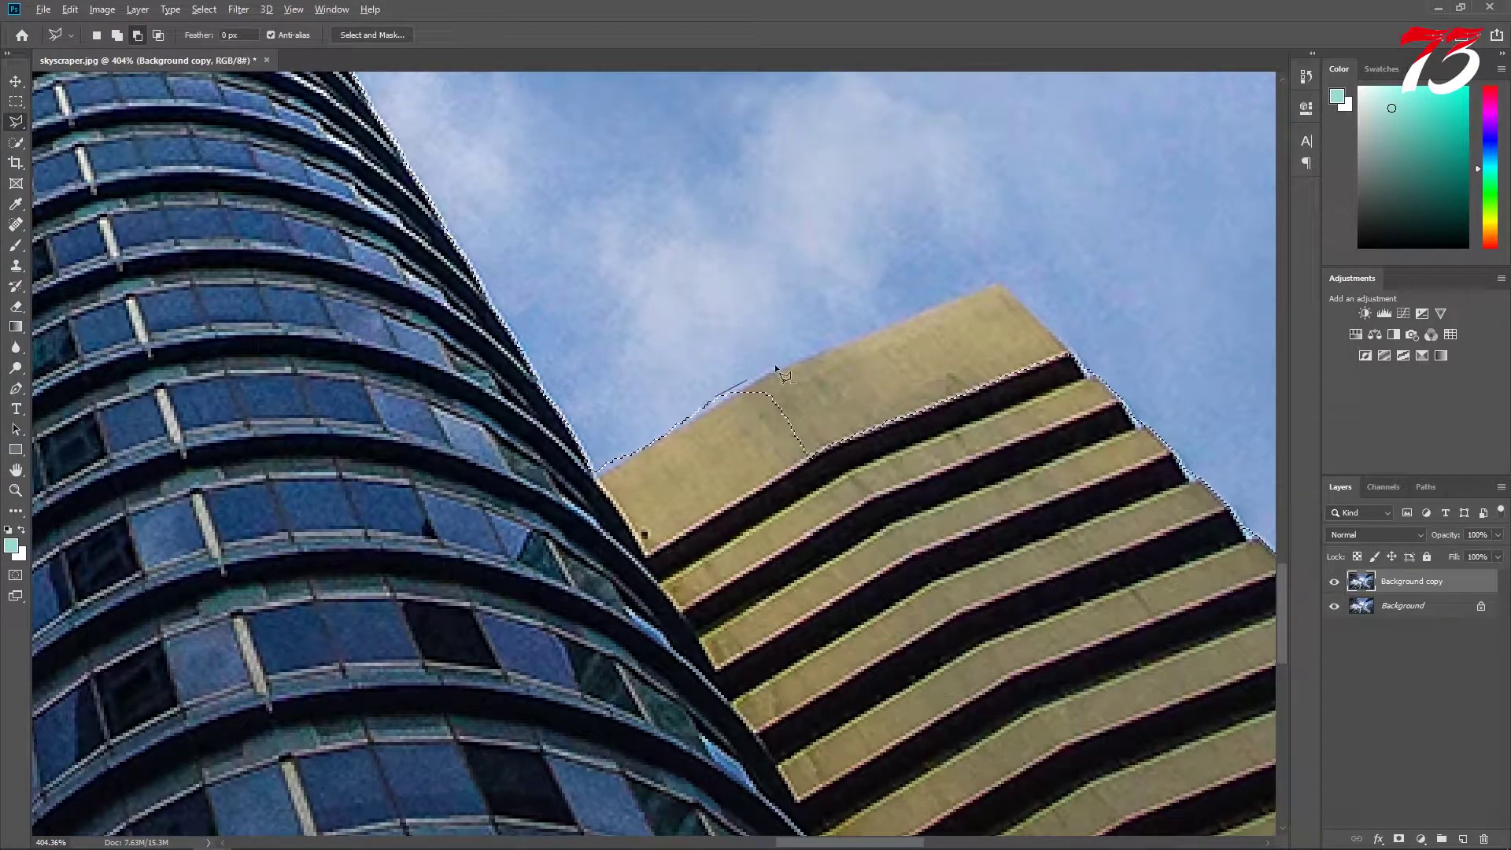
{"action": "left_click", "coordinate": [992, 280]}
{"action": "left_click", "coordinate": [1072, 354]}
{"action": "left_click", "coordinate": [990, 502]}
{"action": "left_click", "coordinate": [744, 582]}
{"action": "left_click", "coordinate": [715, 396]}
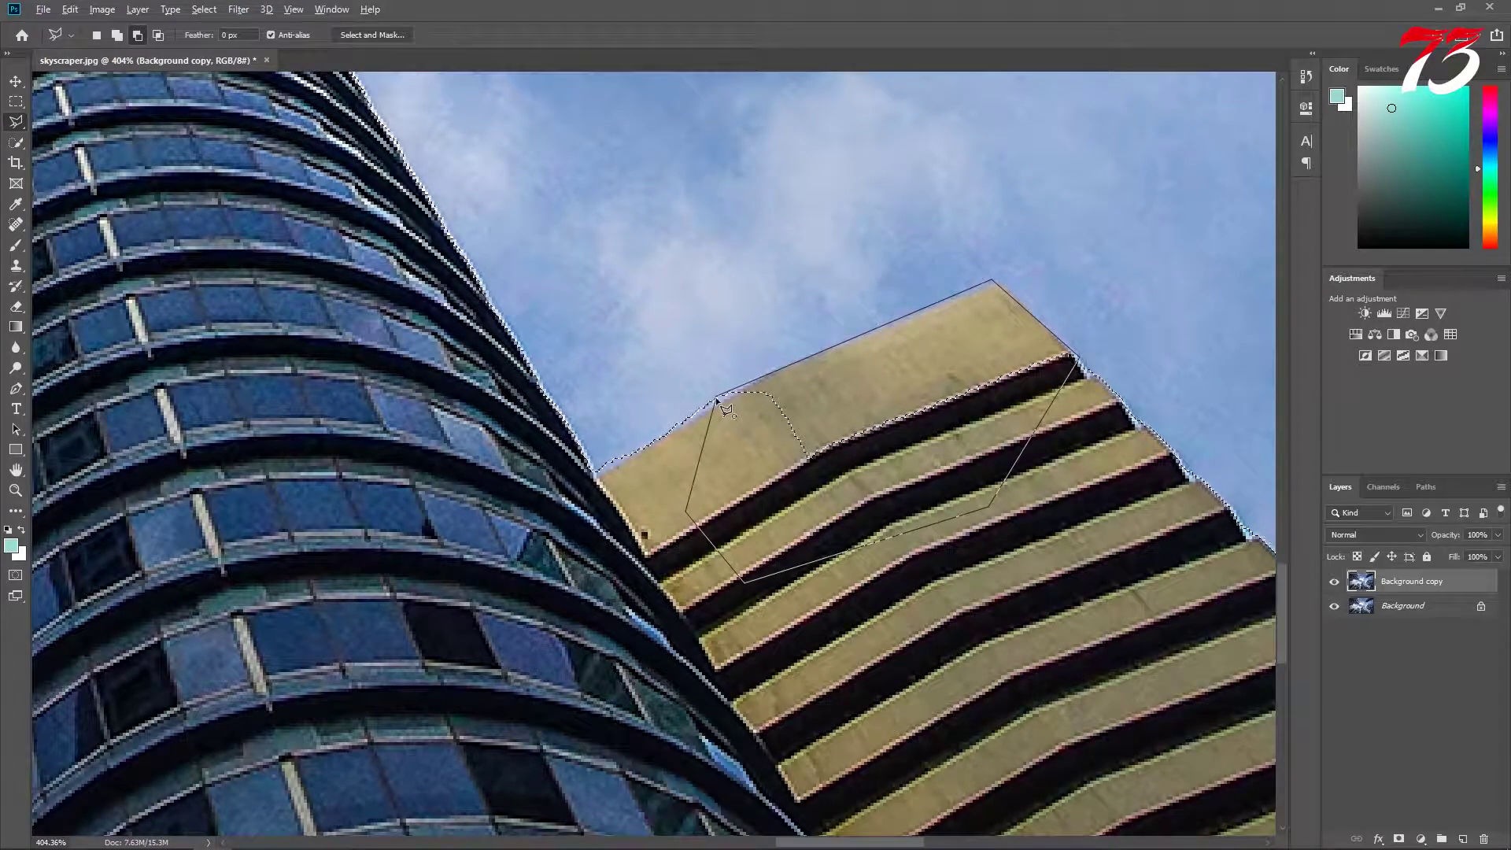
{"action": "scroll", "coordinate": [715, 396], "scroll_direction": "down", "scroll_amount": 3}
{"action": "scroll", "coordinate": [716, 396], "scroll_direction": "down", "scroll_amount": 4}
{"action": "scroll", "coordinate": [840, 548], "scroll_direction": "up", "scroll_amount": 3}
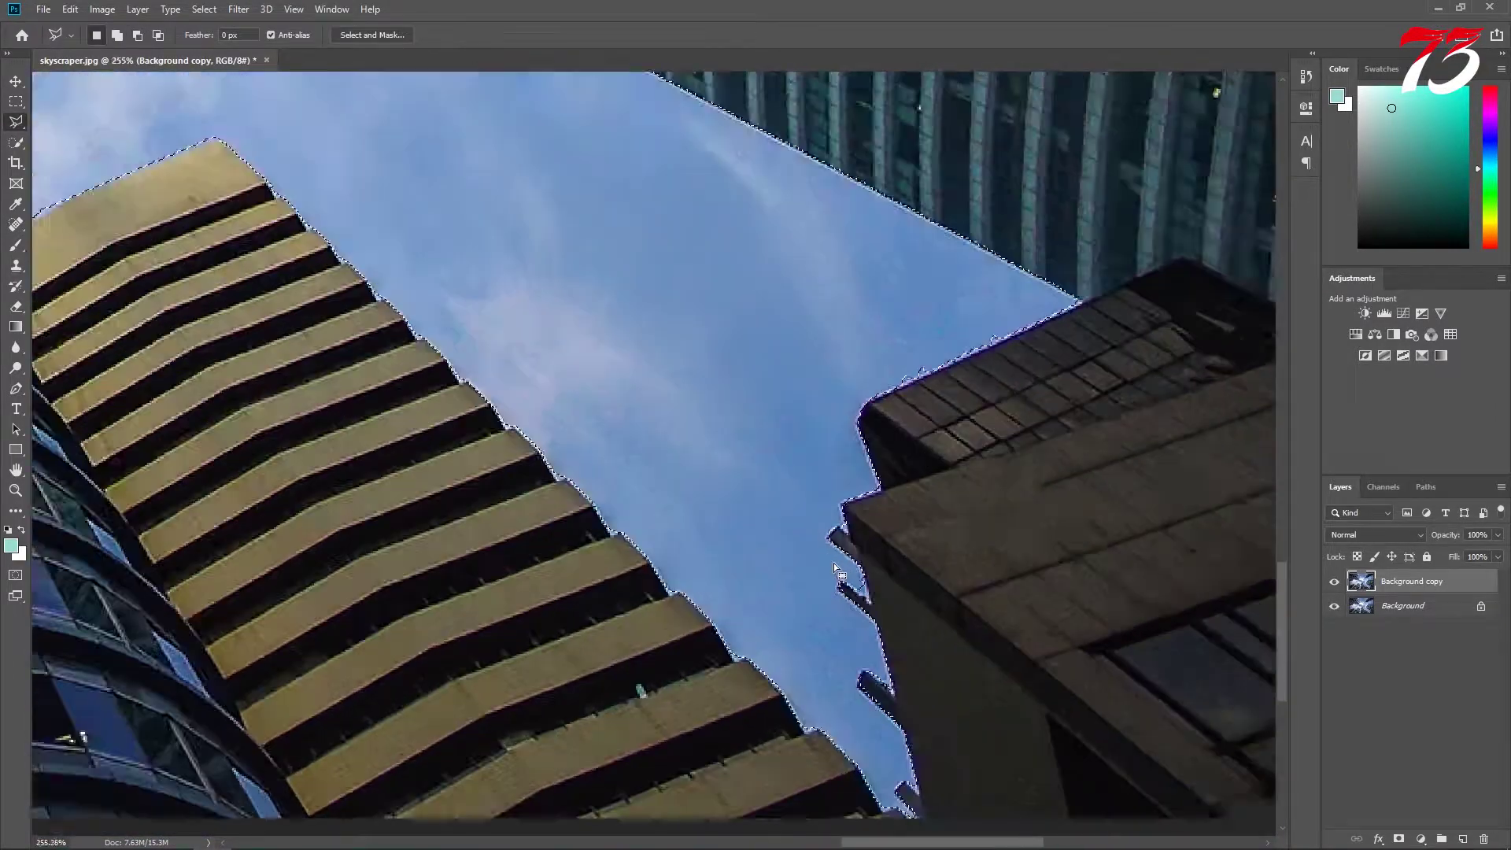
{"action": "scroll", "coordinate": [841, 549], "scroll_direction": "up", "scroll_amount": 1}
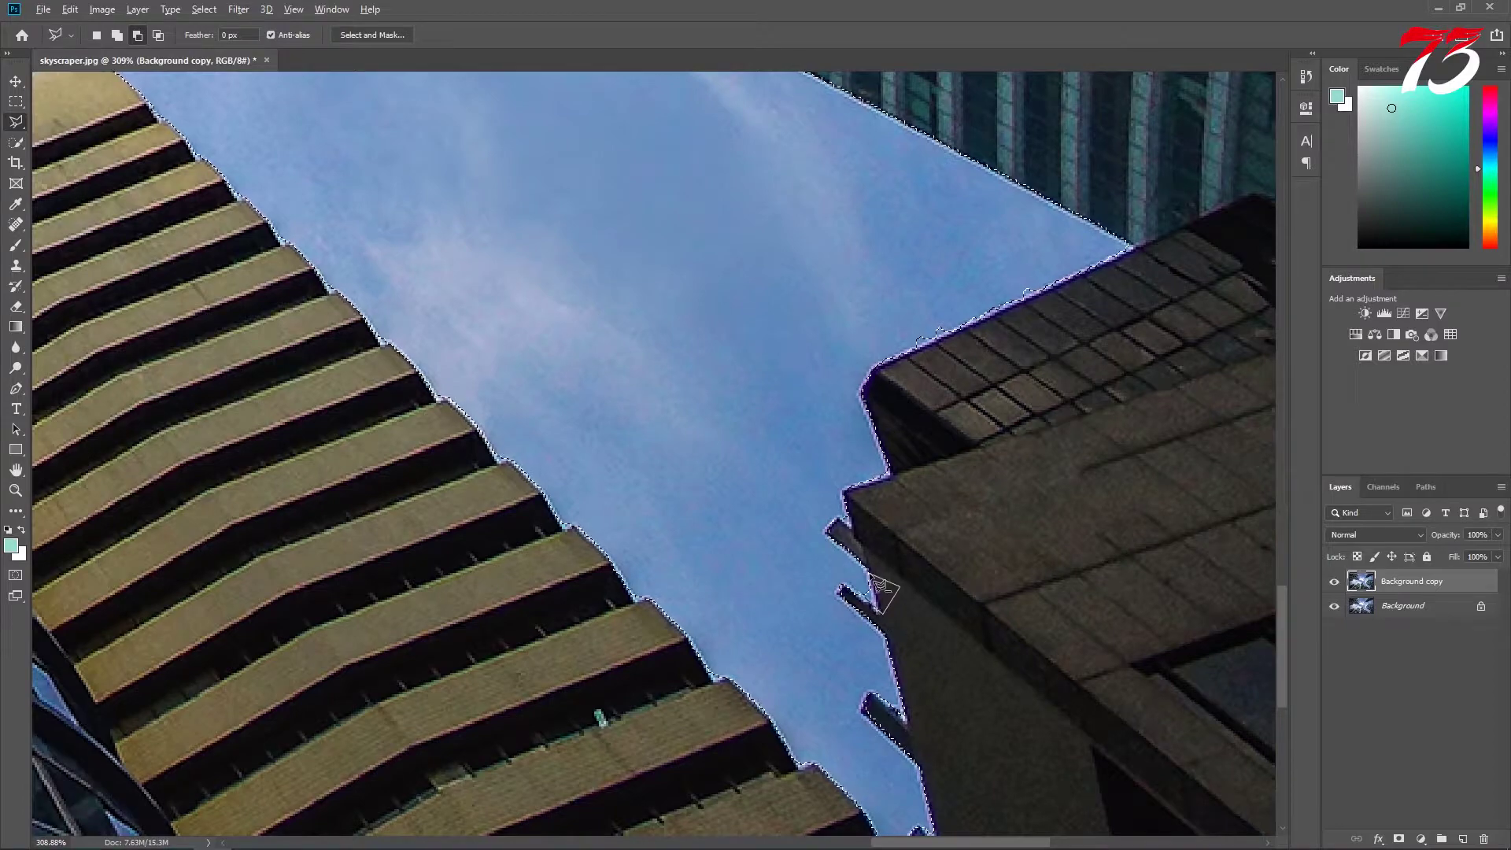
Shift-add a polygonal outline along the upper-left building's edge to the selection
{"action": "key", "text": "shift"}
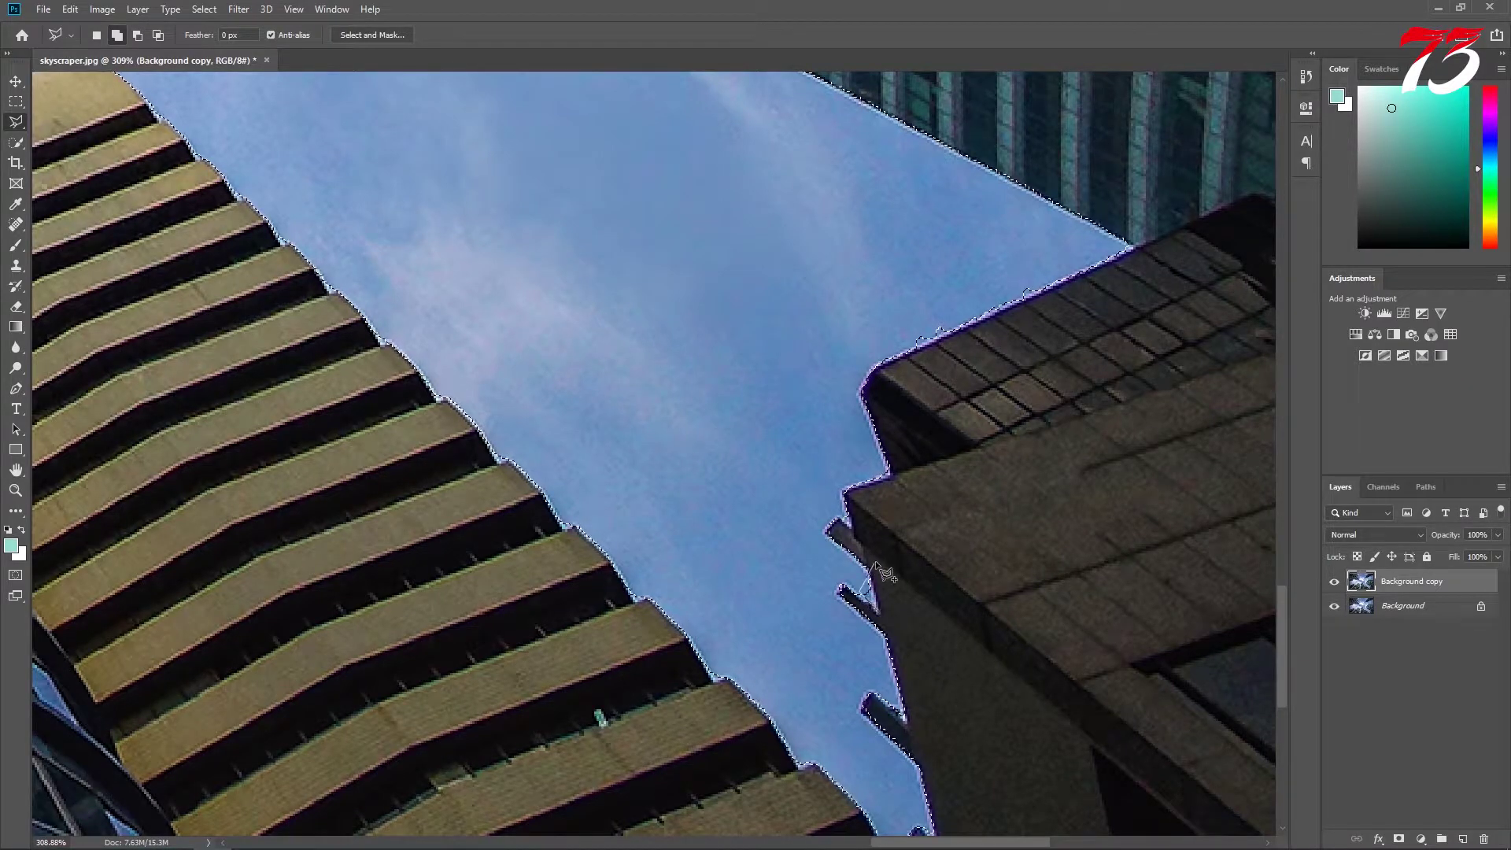
{"action": "scroll", "coordinate": [948, 475], "scroll_direction": "down", "scroll_amount": 4}
{"action": "scroll", "coordinate": [948, 474], "scroll_direction": "down", "scroll_amount": 3}
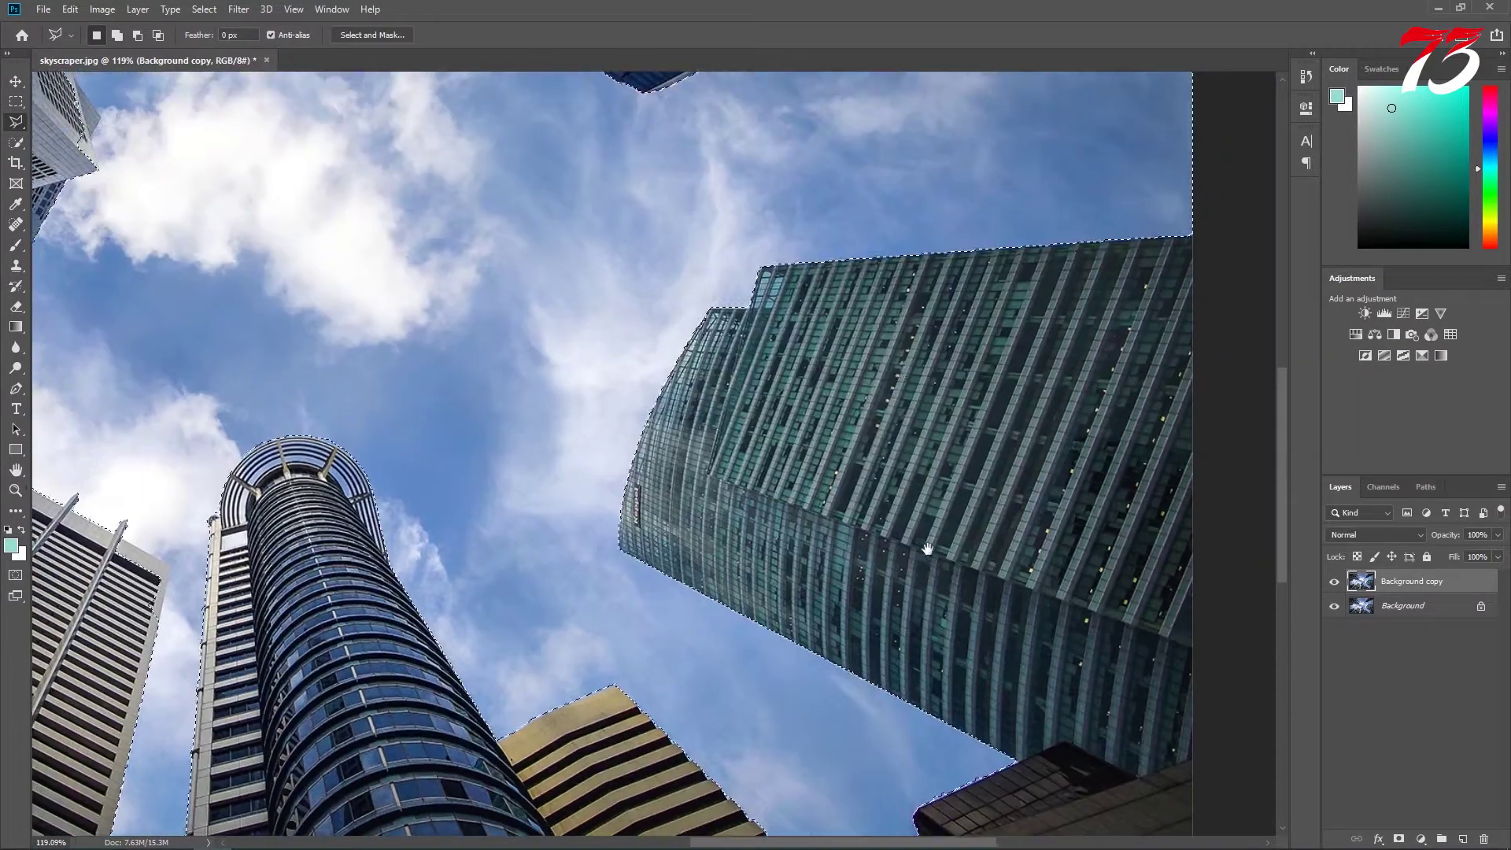
{"action": "left_click_drag", "start_coordinate": [869, 310], "coordinate": [1106, 173]}
{"action": "scroll", "coordinate": [378, 258], "scroll_direction": "up", "scroll_amount": 3}
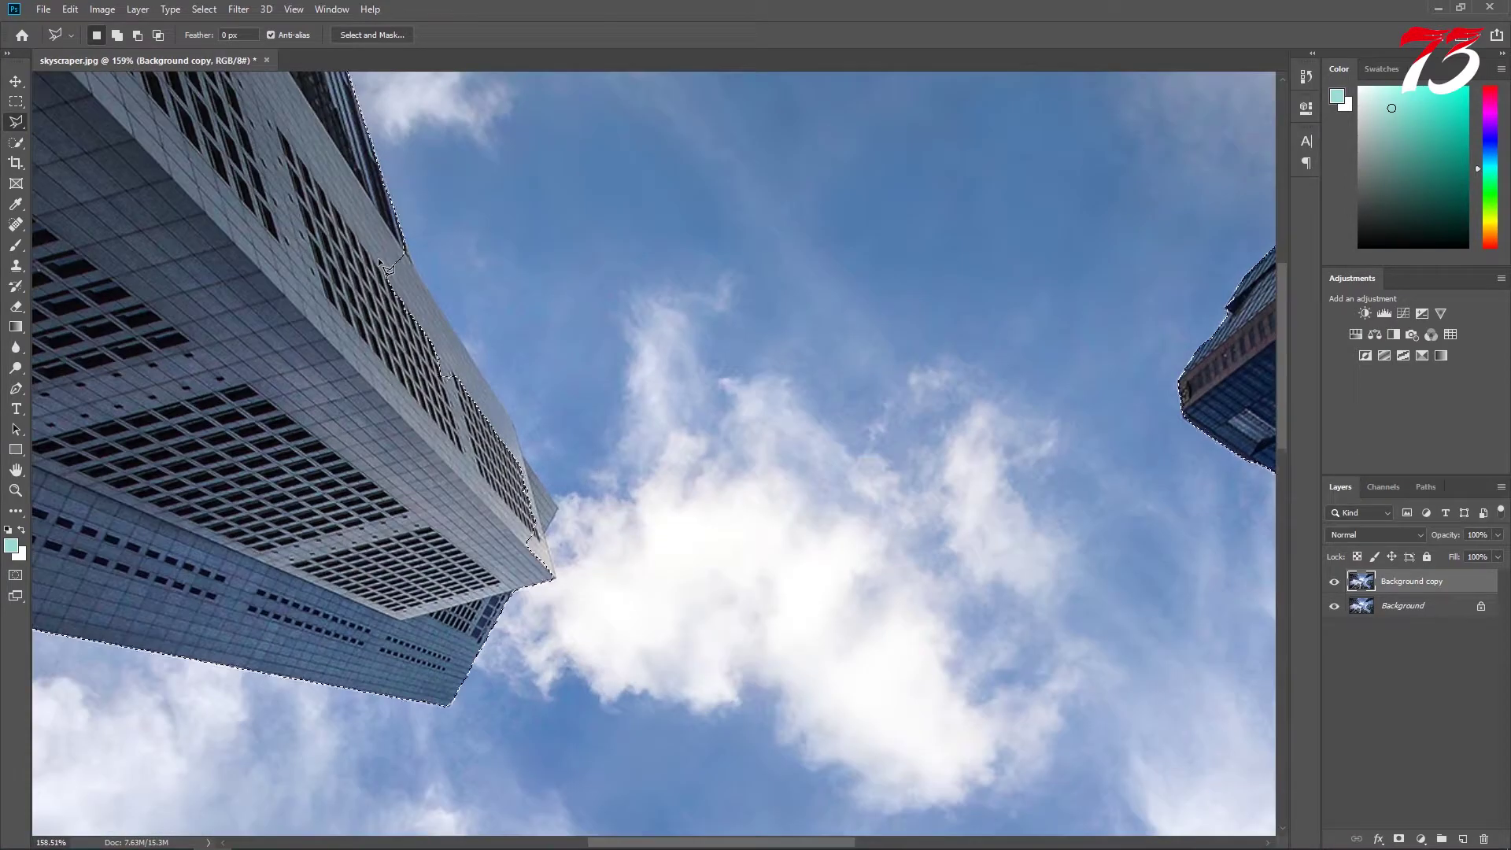
{"action": "scroll", "coordinate": [407, 249], "scroll_direction": "up", "scroll_amount": 2}
{"action": "left_click", "coordinate": [376, 283], "text": "alt"}
{"action": "left_click", "coordinate": [408, 257]}
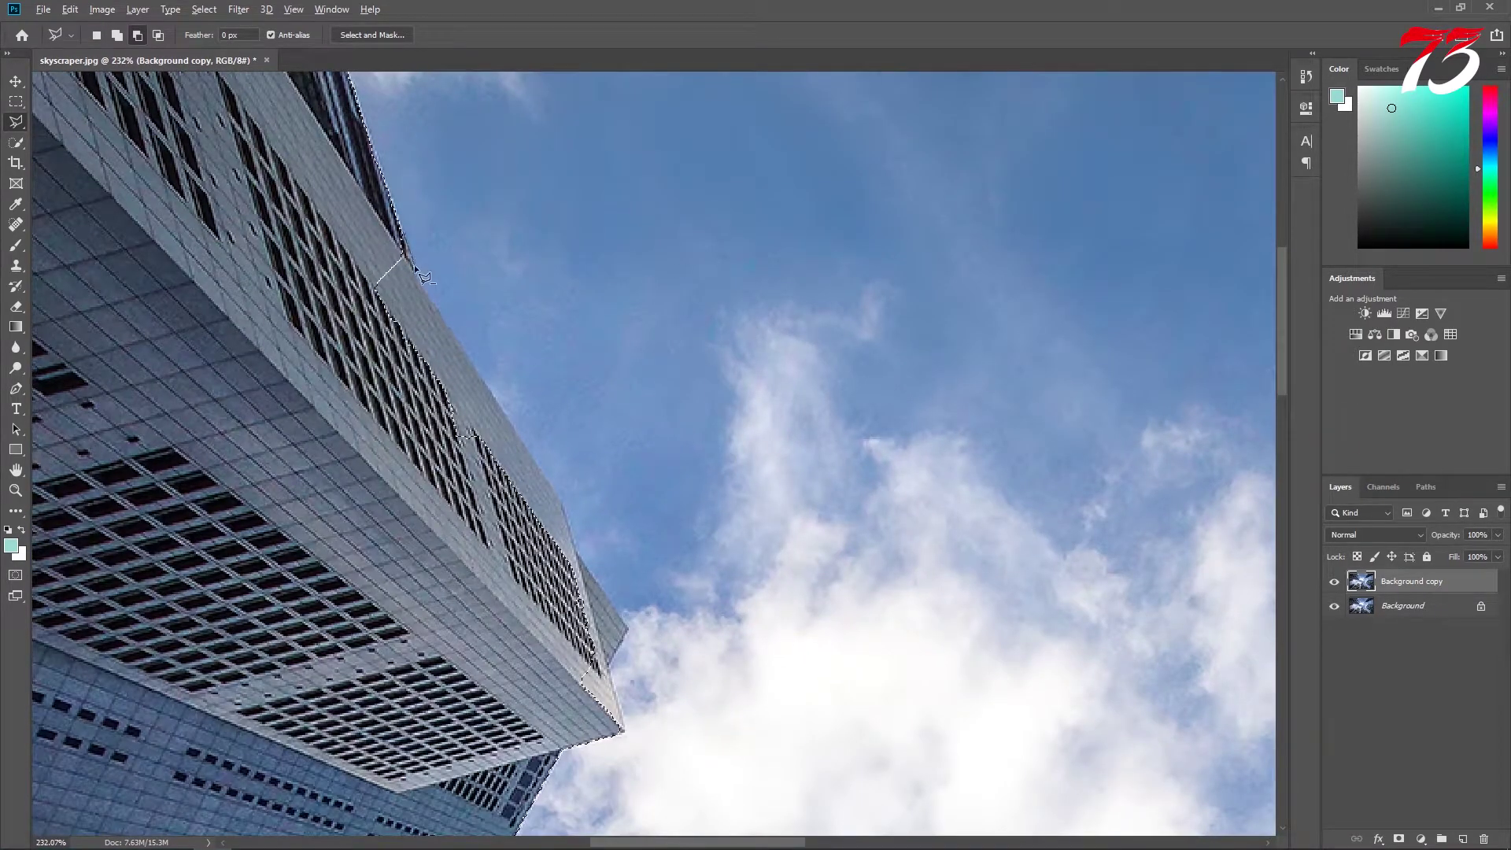
{"action": "left_click", "coordinate": [562, 502]}
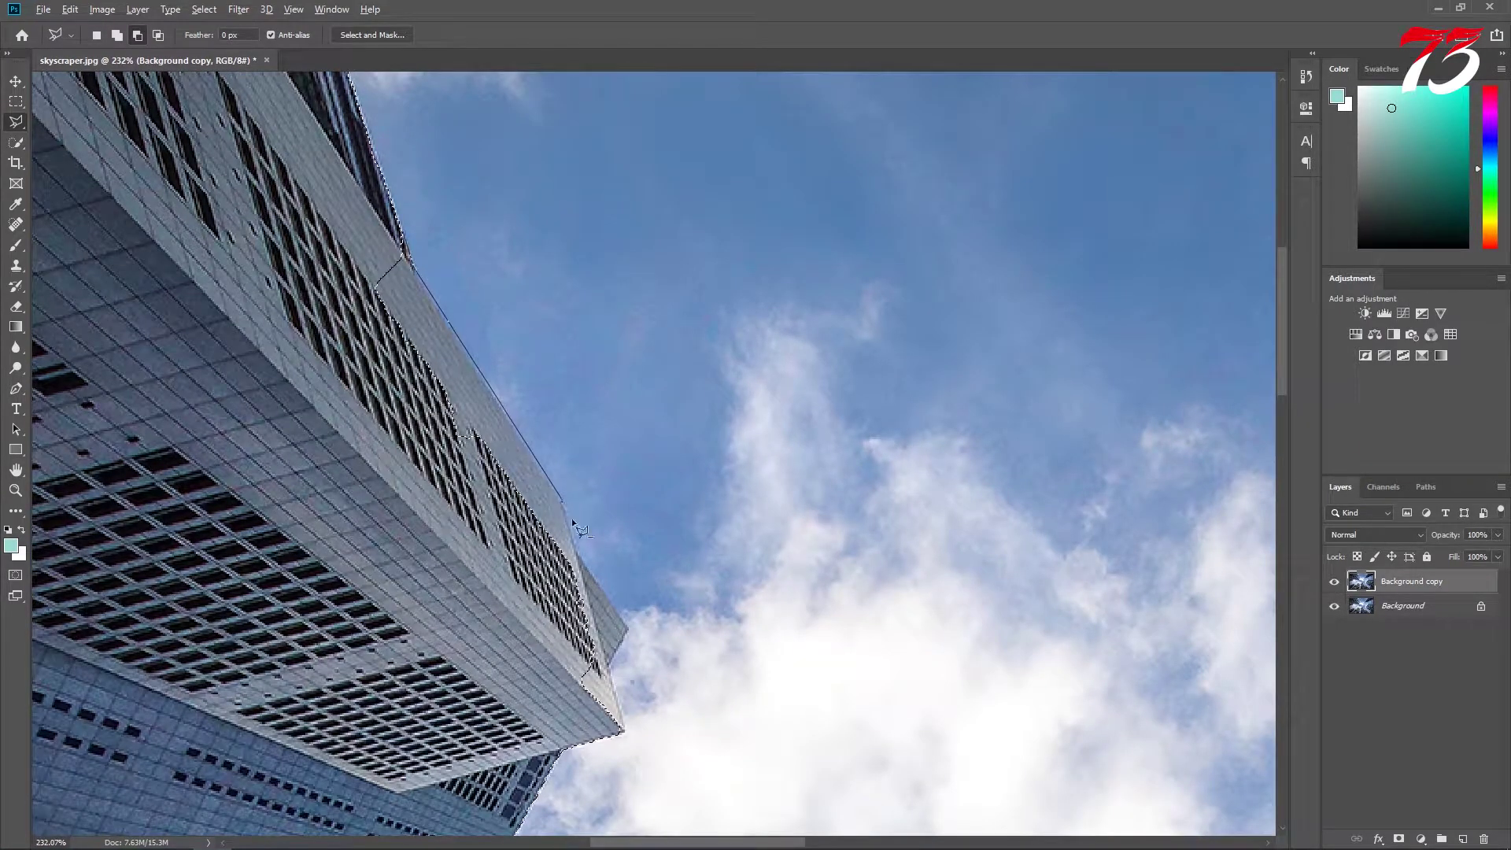
{"action": "left_click", "coordinate": [626, 630]}
{"action": "left_click_drag", "start_coordinate": [628, 630], "coordinate": [720, 381]}
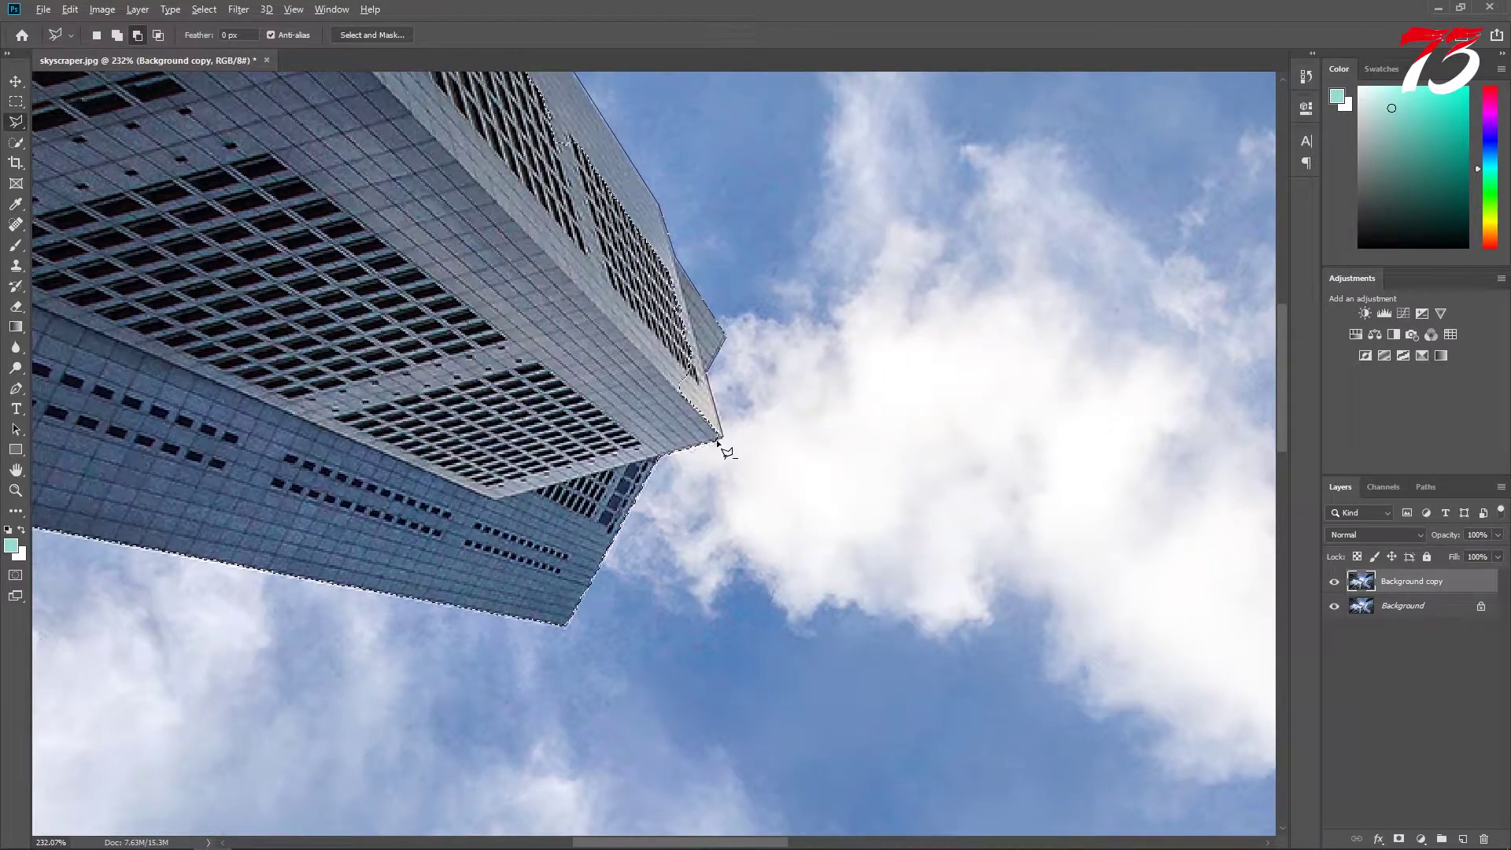
{"action": "scroll", "coordinate": [551, 354], "scroll_direction": "up", "scroll_amount": 5}
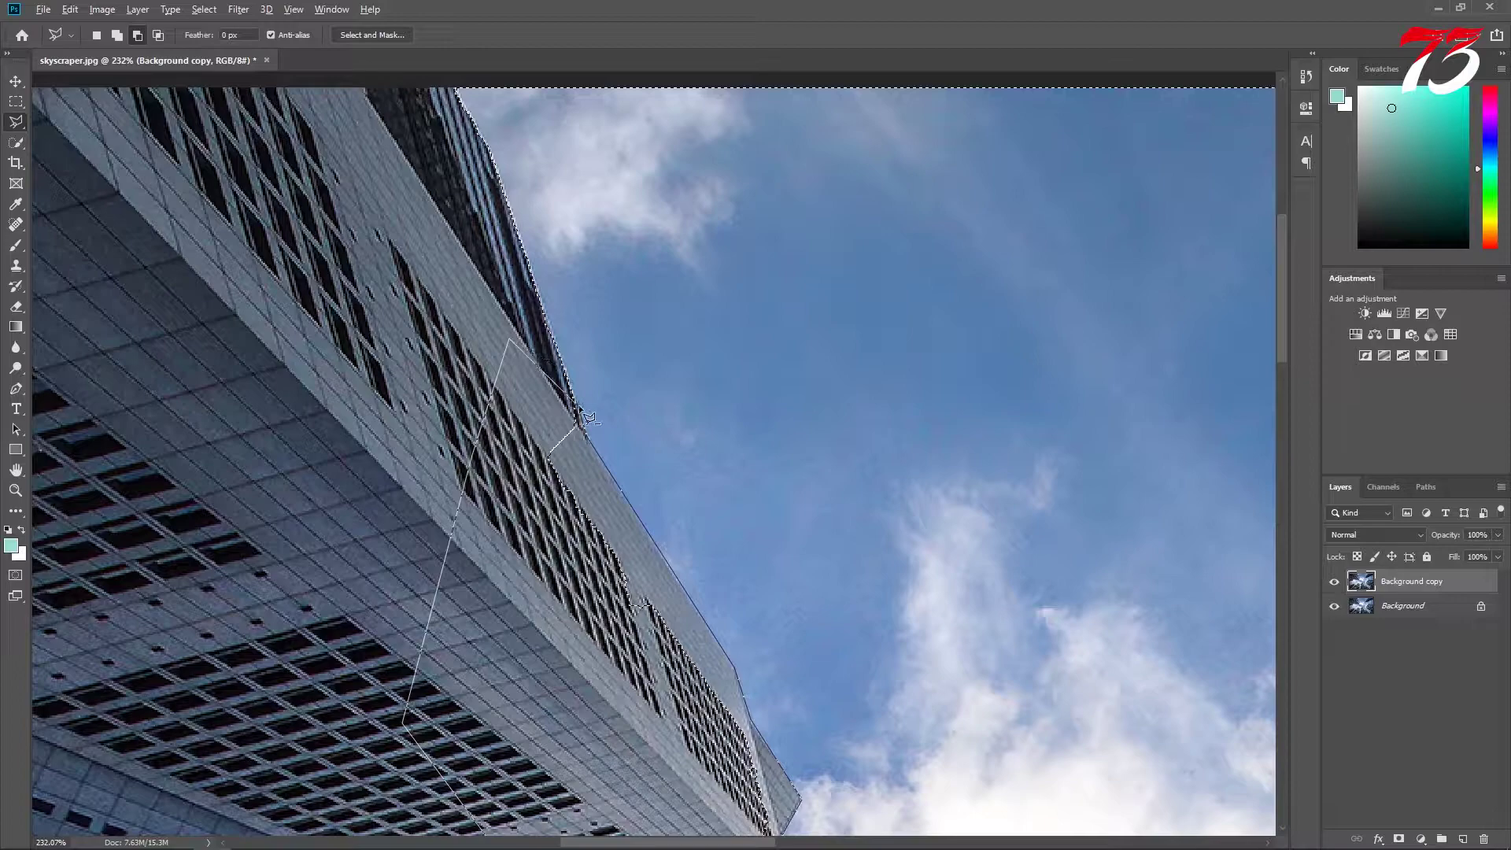
{"action": "double_click", "coordinate": [586, 418]}
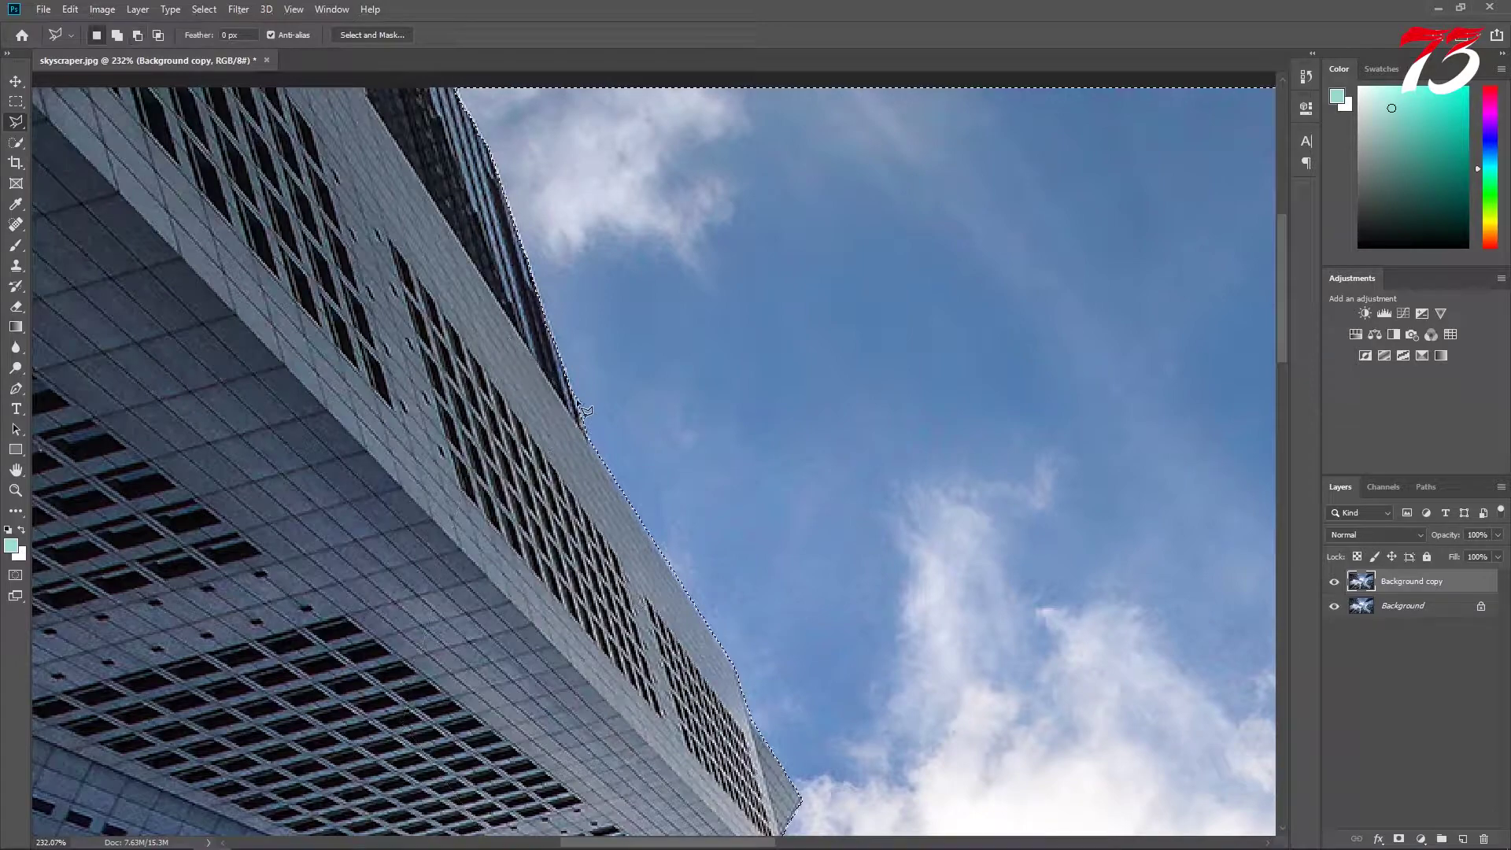
Outline the orange building up to its tip to complete the building selection
{"action": "scroll", "coordinate": [362, 630], "scroll_direction": "down", "scroll_amount": 5}
{"action": "scroll", "coordinate": [362, 637], "scroll_direction": "down", "scroll_amount": 2}
{"action": "scroll", "coordinate": [307, 624], "scroll_direction": "up", "scroll_amount": 3}
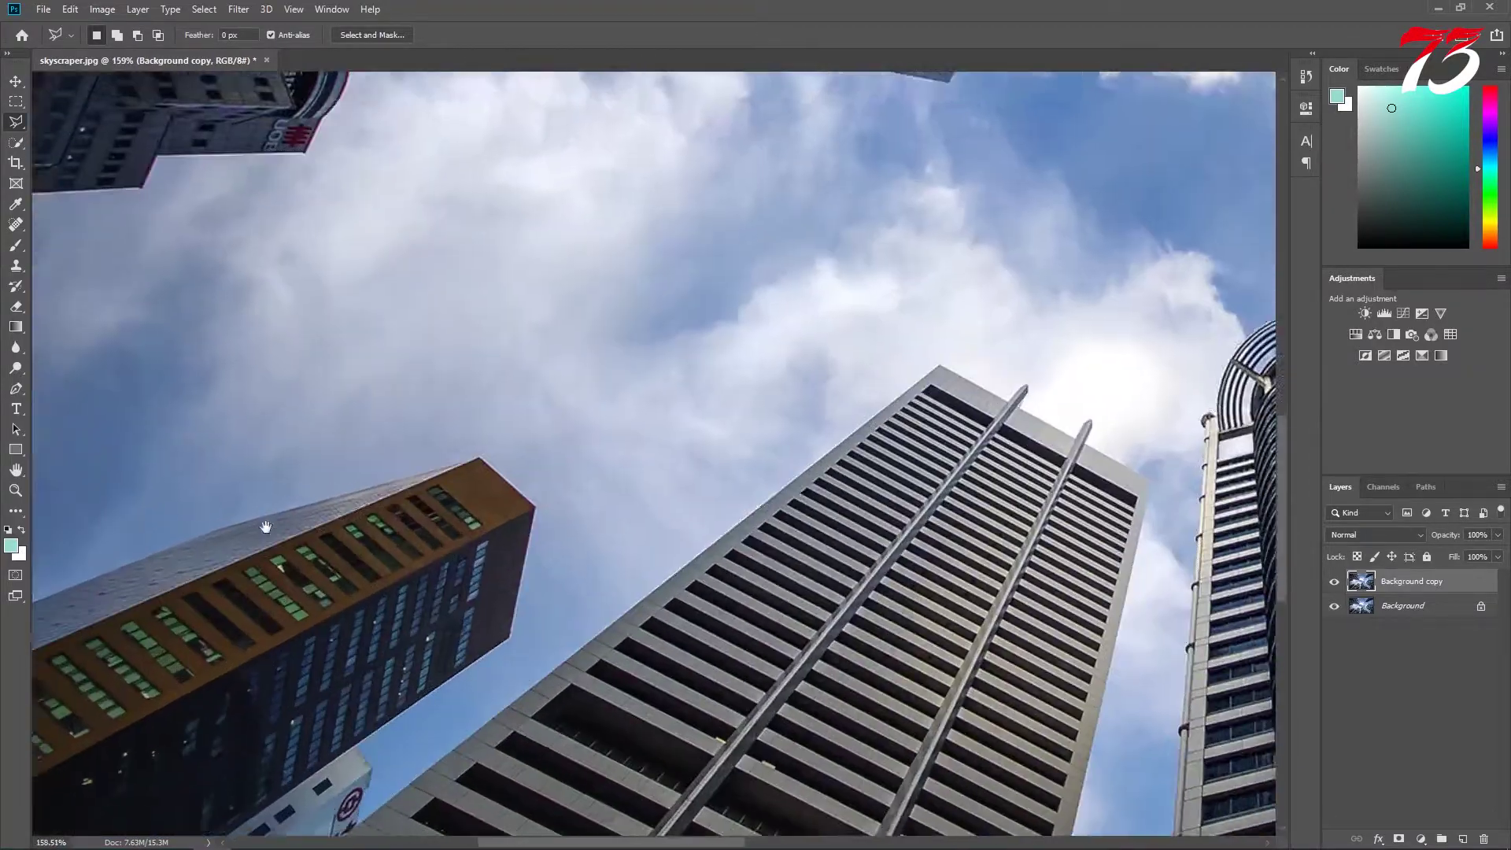
{"action": "scroll", "coordinate": [401, 624], "scroll_direction": "up", "scroll_amount": 2}
{"action": "left_click", "coordinate": [393, 514]}
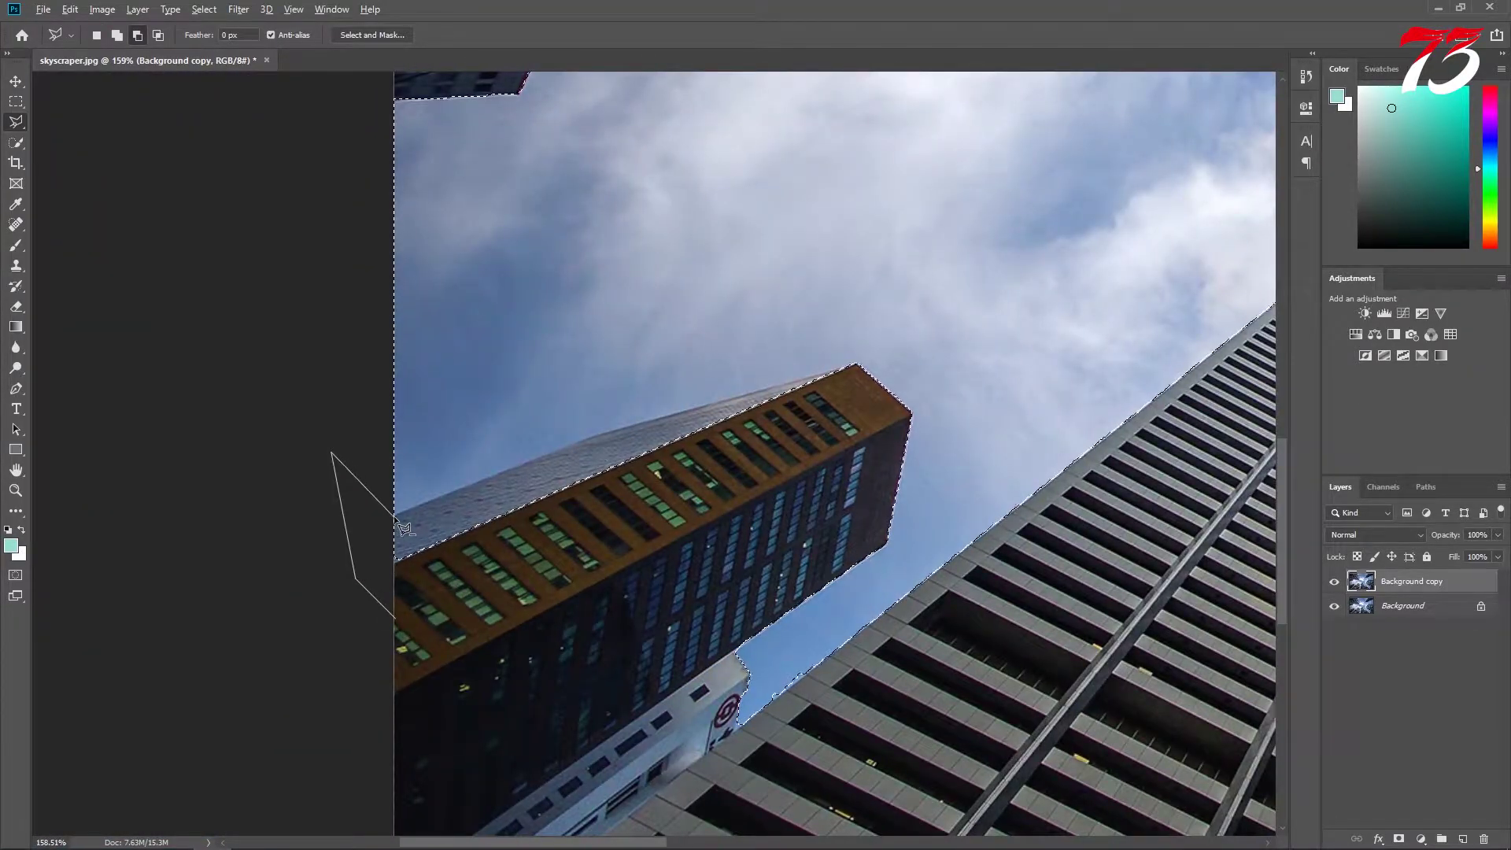
{"action": "left_click", "coordinate": [579, 439]}
{"action": "left_click", "coordinate": [855, 363]}
{"action": "double_click", "coordinate": [836, 496]}
{"action": "scroll", "coordinate": [645, 442], "scroll_direction": "down", "scroll_amount": 5}
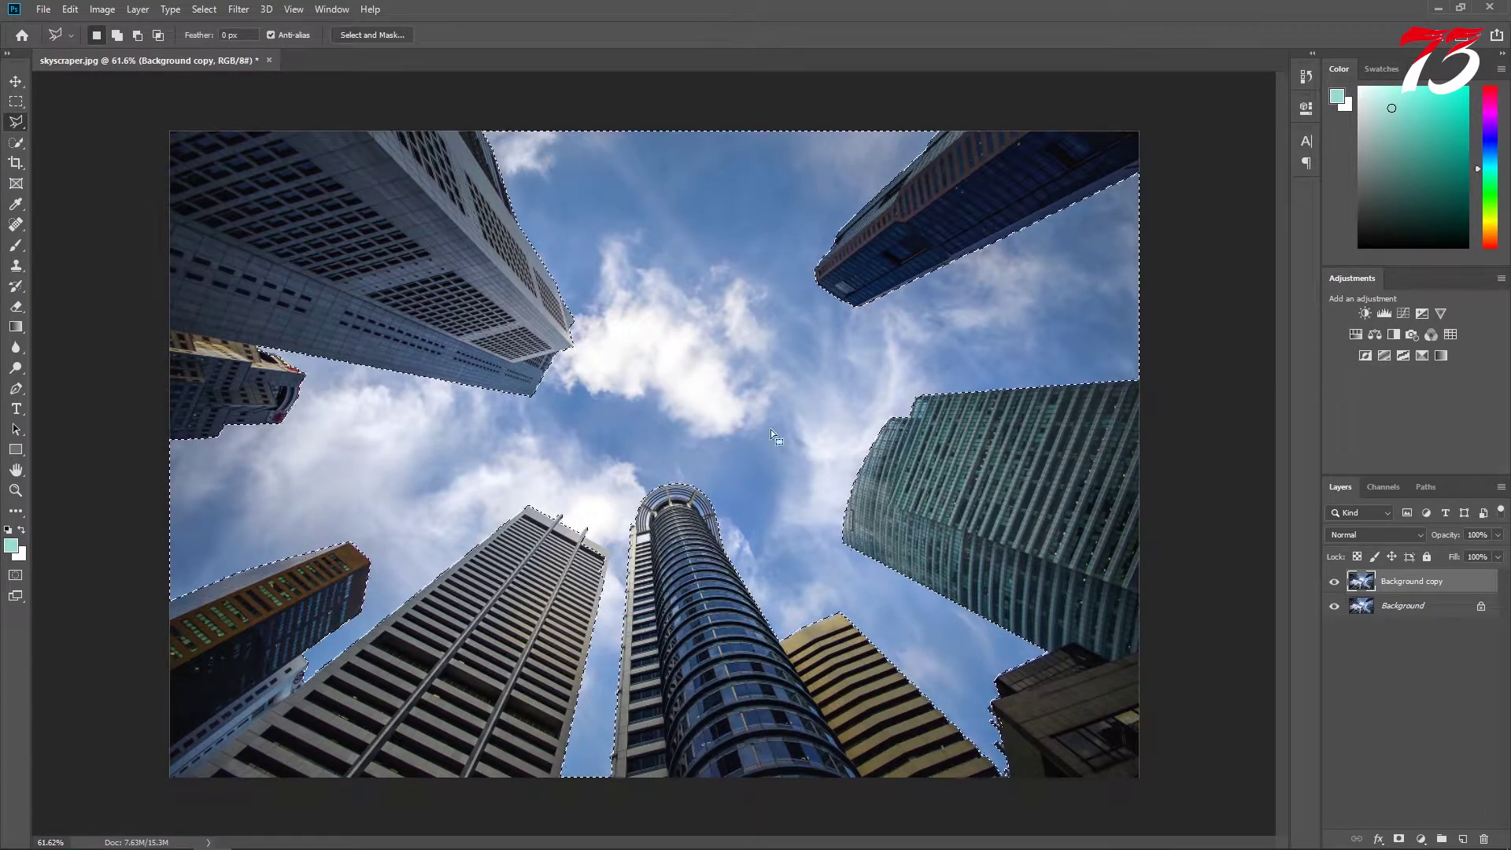
Copy the selected buildings onto a new Layer 1 with Ctrl+J
{"action": "left_click", "coordinate": [17, 82]}
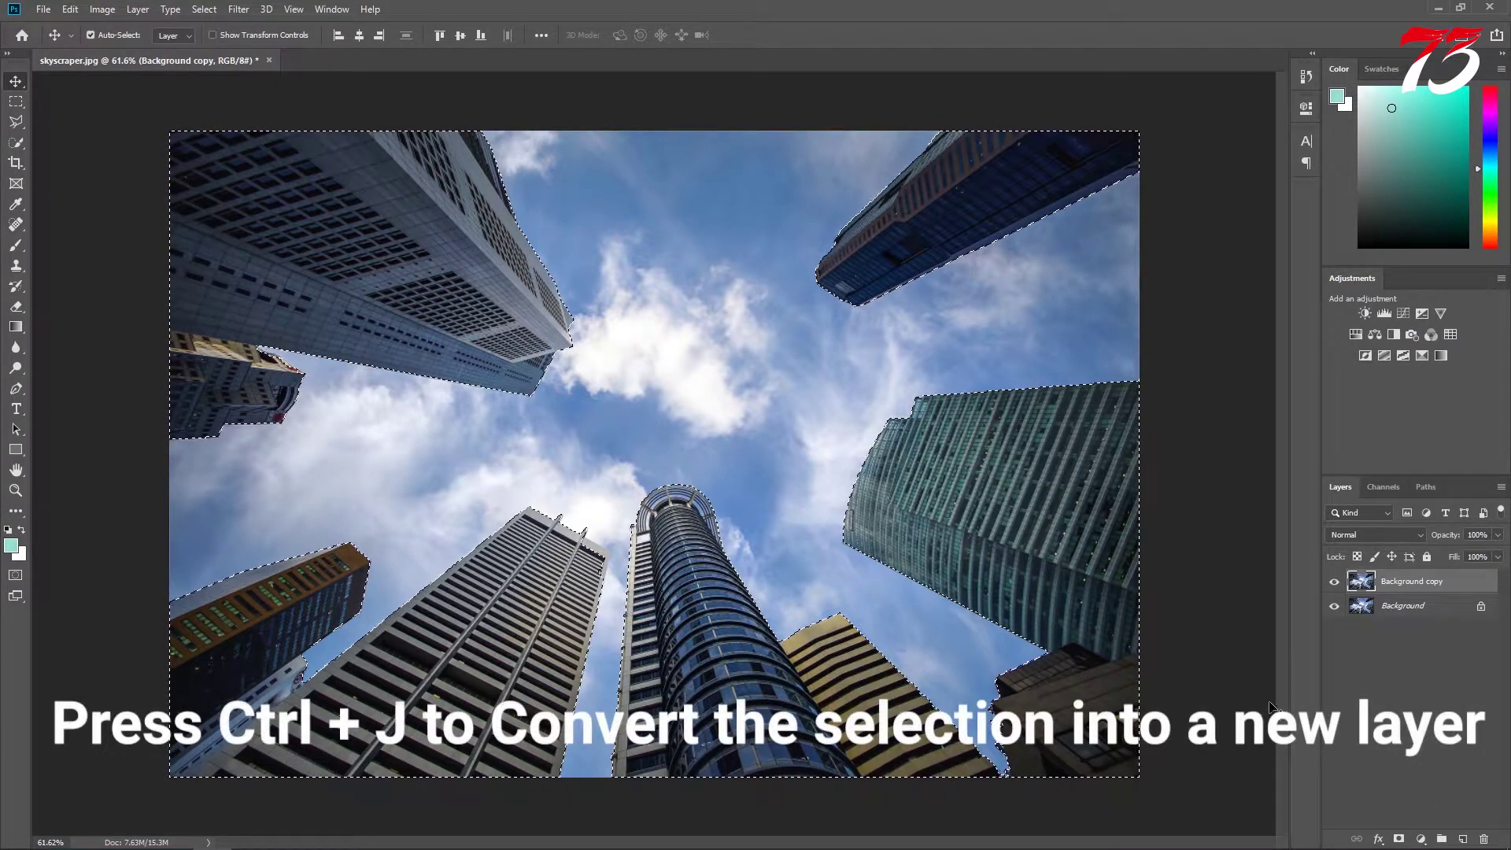
{"action": "key", "text": "j"}
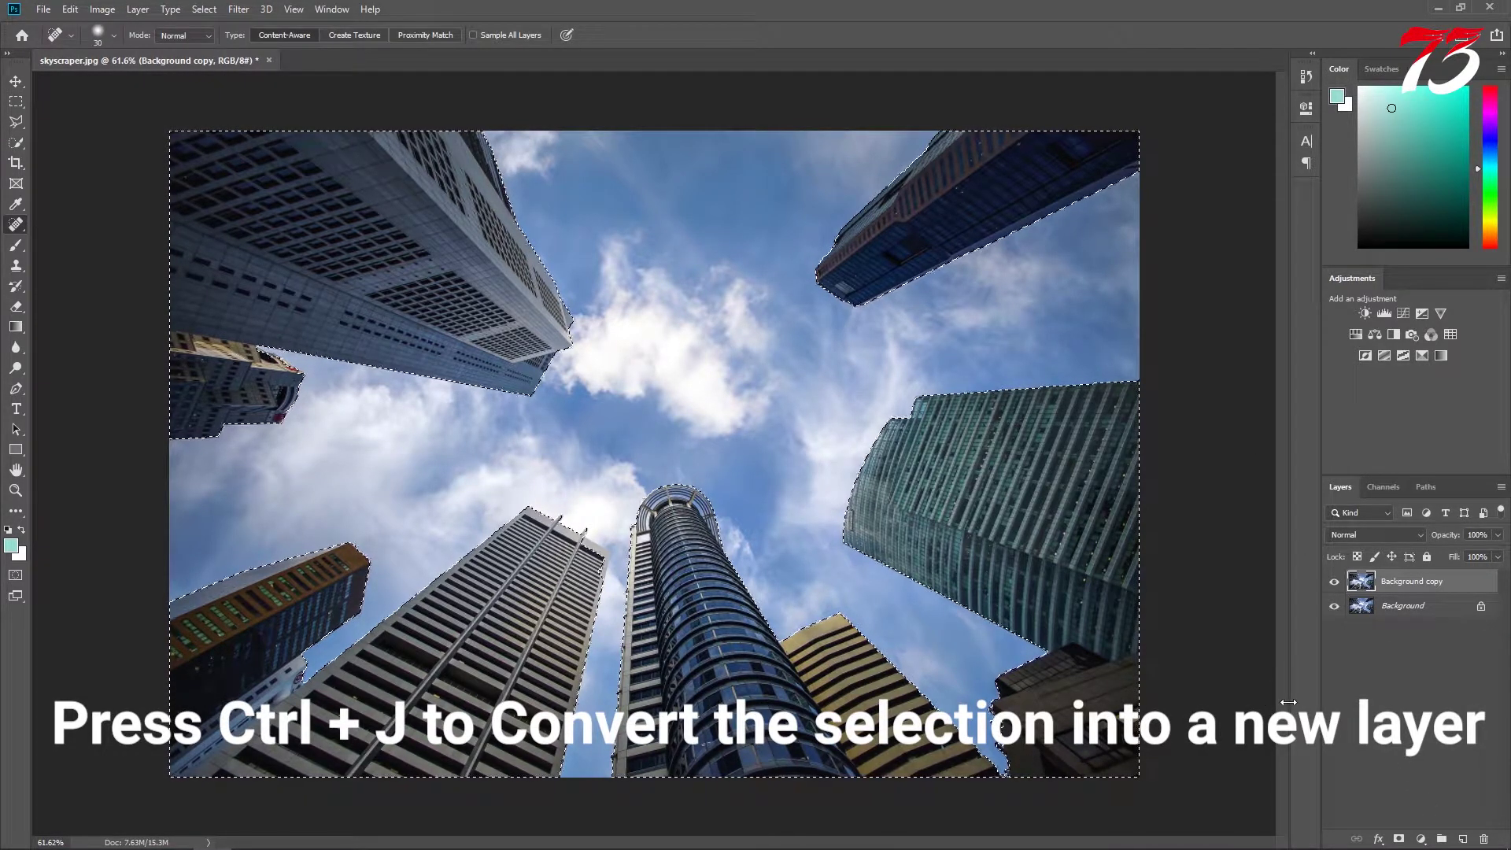
{"action": "key", "text": "ctrl+j"}
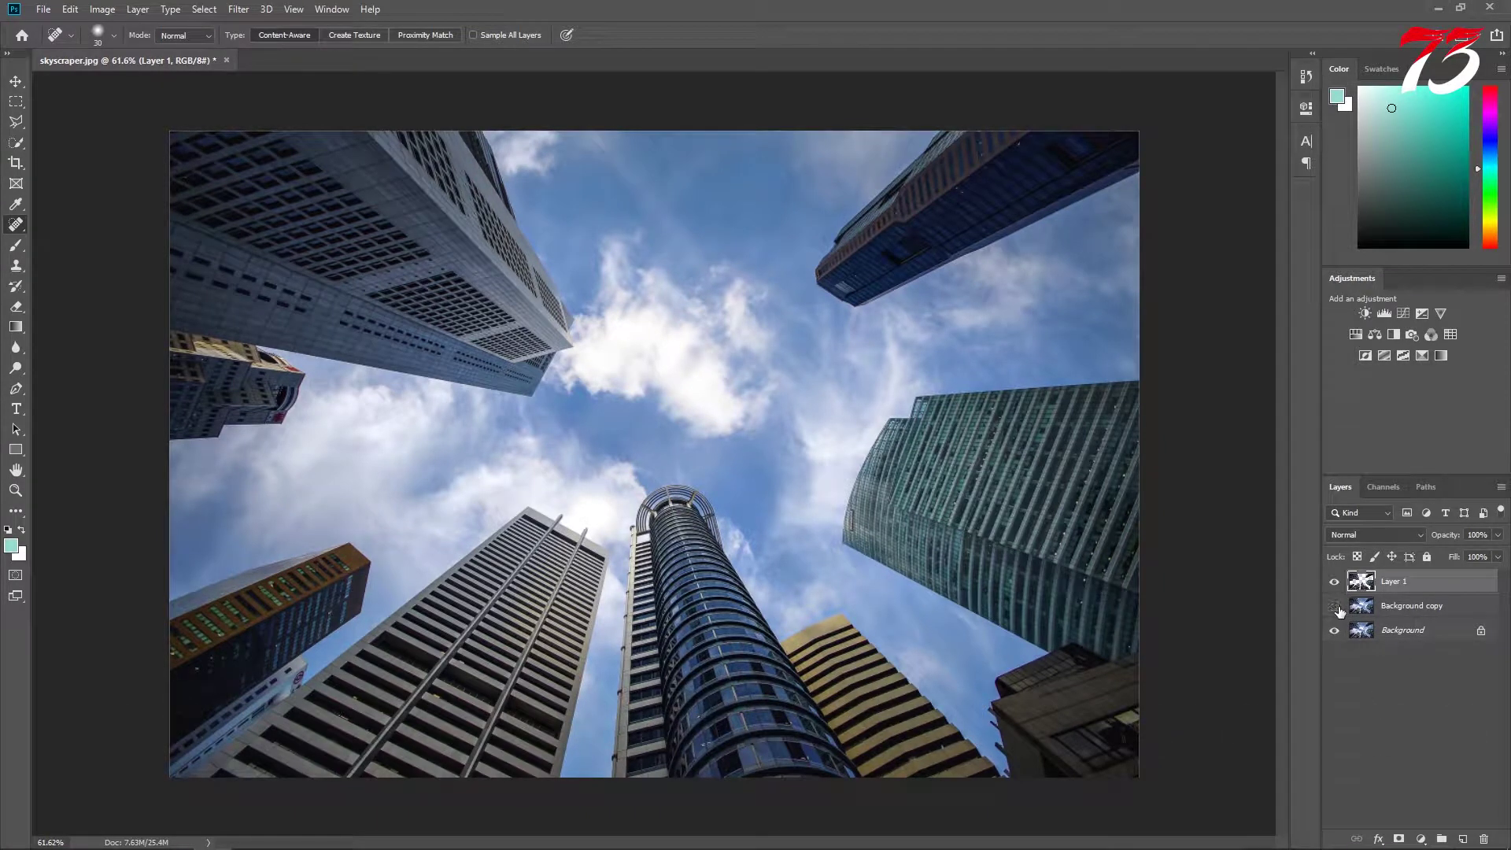
Toggle layer visibility to compare, ending with only Background copy shown
{"action": "left_click", "coordinate": [1336, 606]}
{"action": "left_click", "coordinate": [1337, 608]}
{"action": "left_click", "coordinate": [1336, 583]}
{"action": "left_click", "coordinate": [1335, 607]}
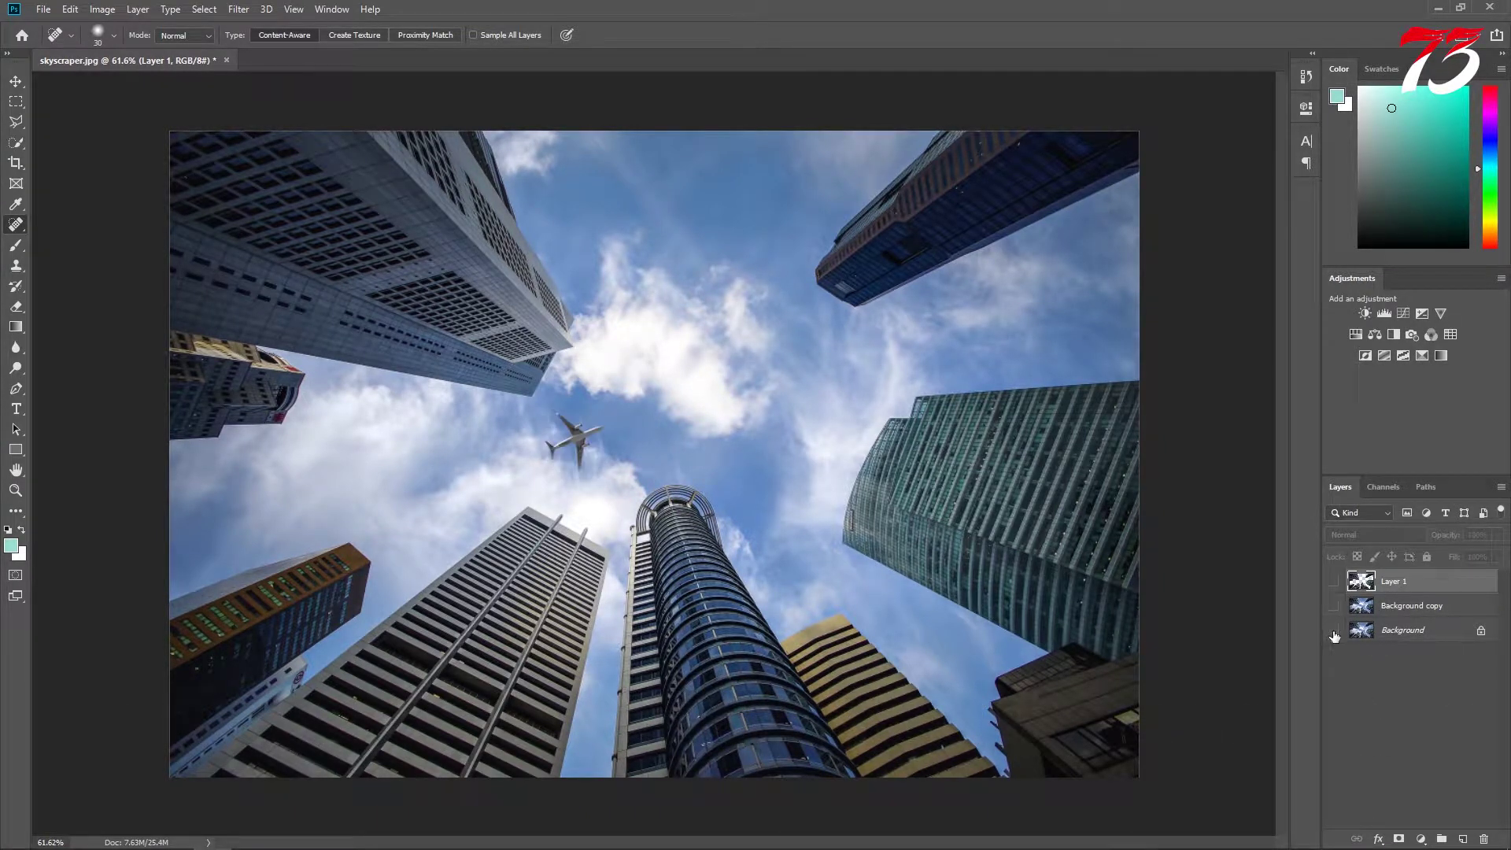
{"action": "left_click", "coordinate": [1336, 583]}
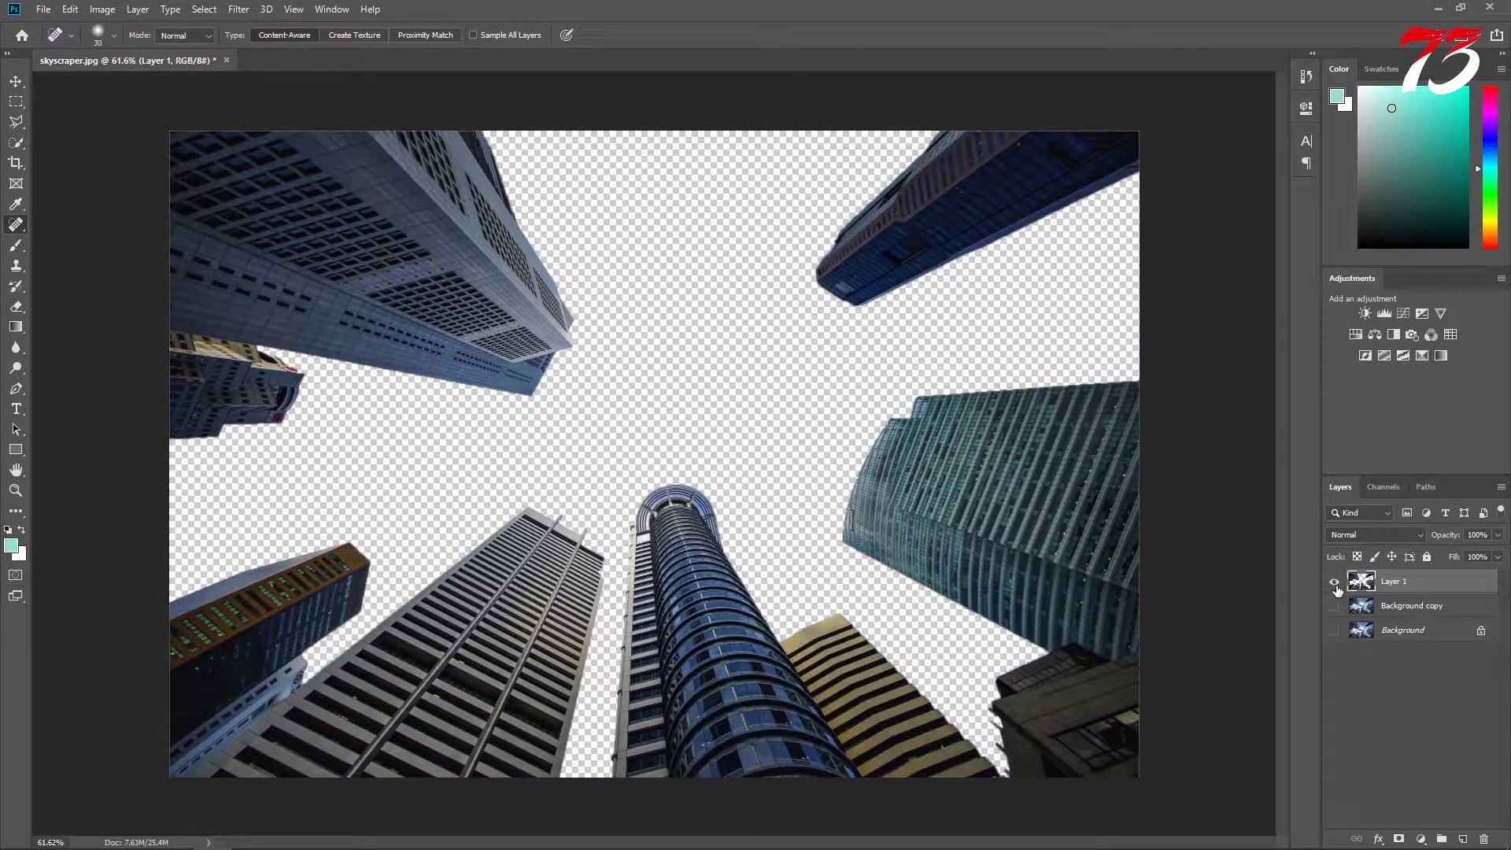
{"action": "left_click", "coordinate": [1336, 583]}
{"action": "left_click", "coordinate": [1335, 607]}
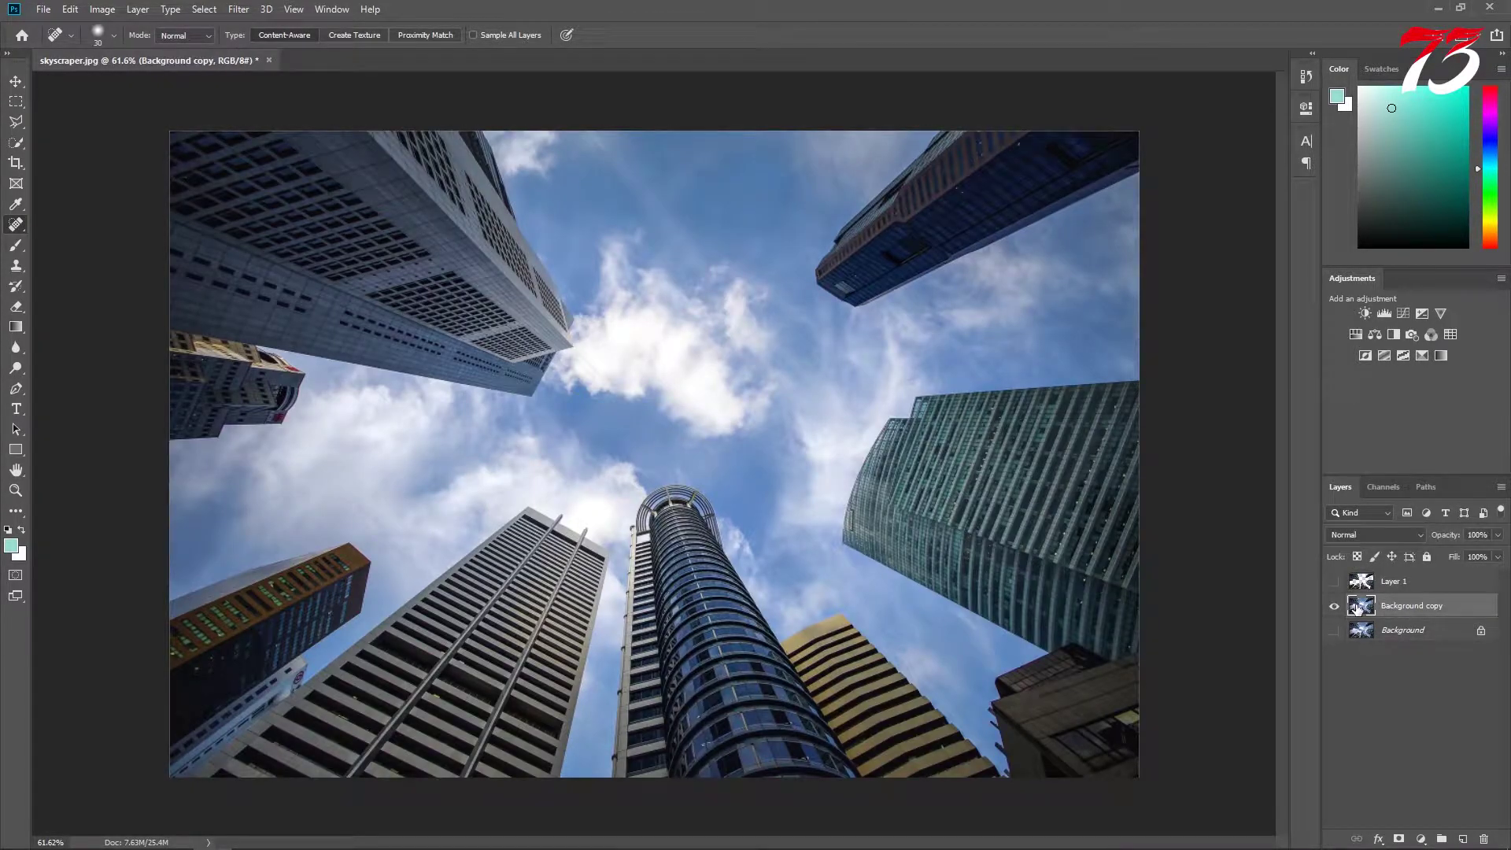
Lasso around the central sky, then invert the selection with Ctrl+Shift+I to take in the buildings
{"action": "right_click", "coordinate": [11, 118]}
{"action": "left_click", "coordinate": [79, 122]}
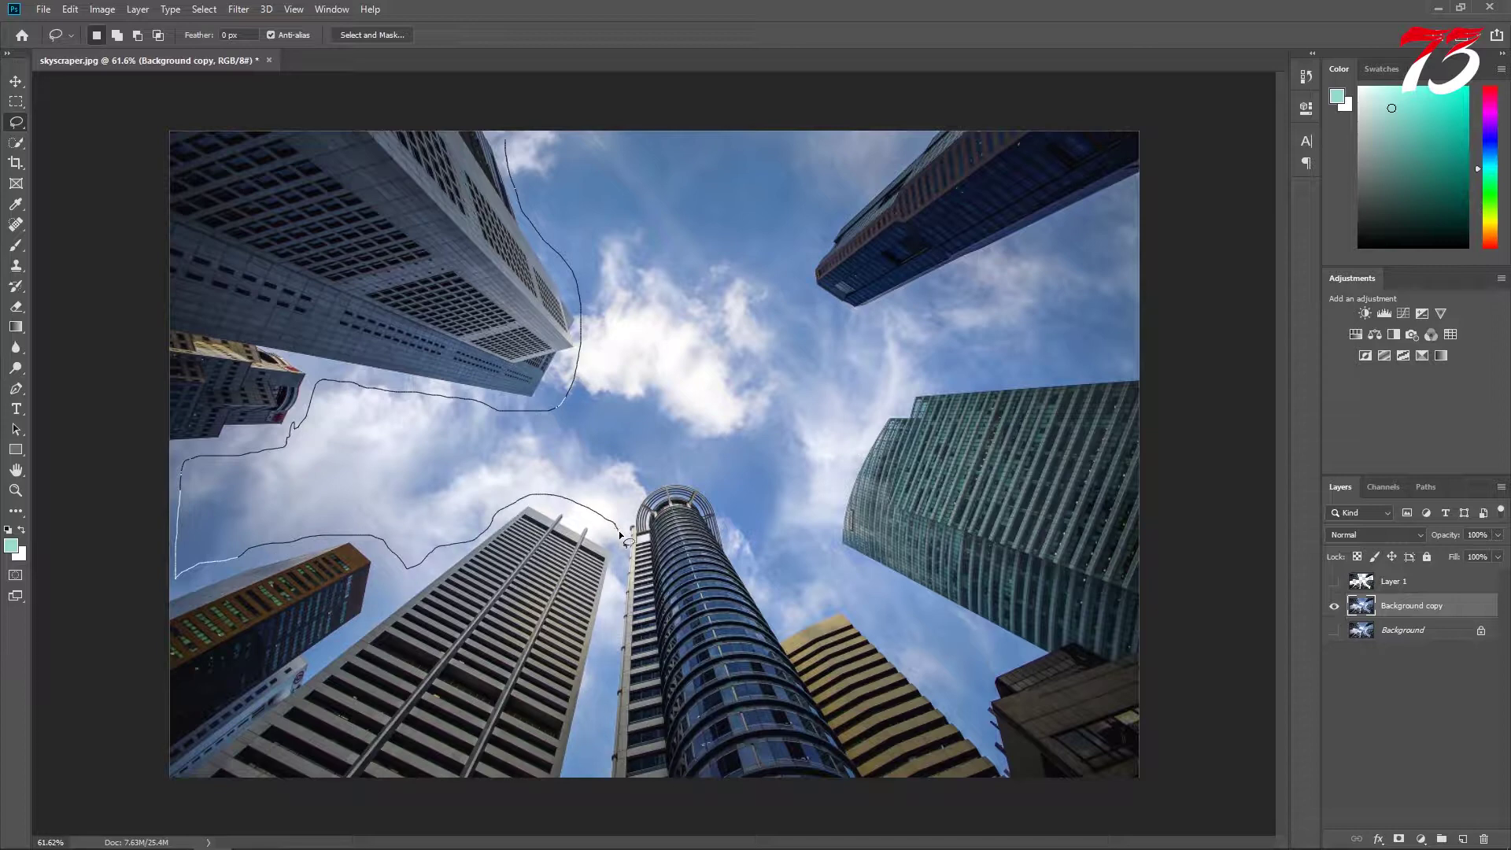
{"action": "left_click_drag", "start_coordinate": [776, 532], "coordinate": [888, 609]}
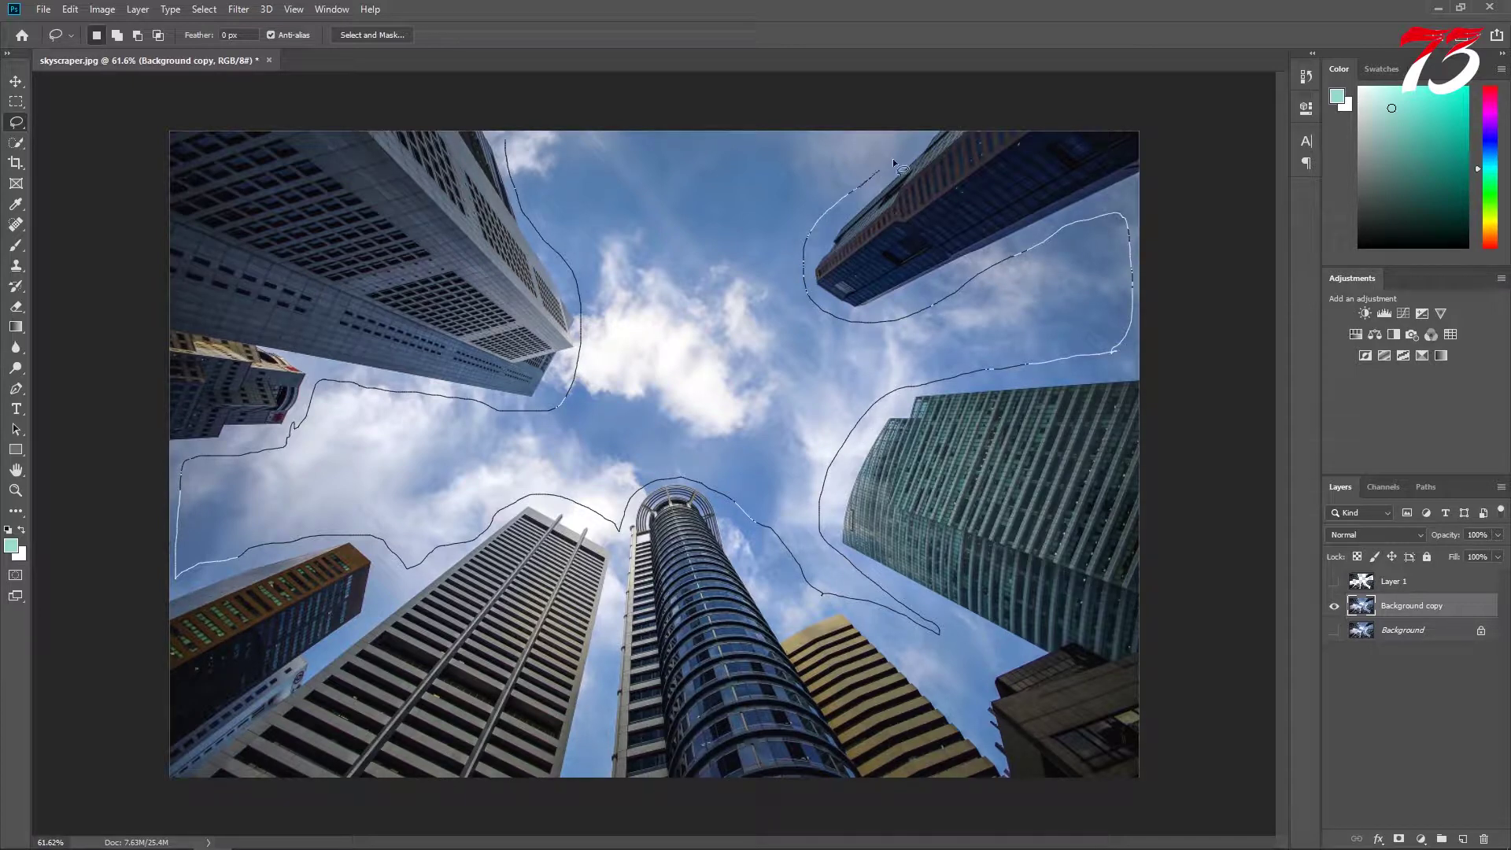
{"action": "left_click_drag", "start_coordinate": [893, 160], "coordinate": [624, 84]}
{"action": "left_click_drag", "start_coordinate": [503, 140], "coordinate": [505, 141]}
{"action": "scroll", "coordinate": [579, 208], "scroll_direction": "down", "scroll_amount": 2}
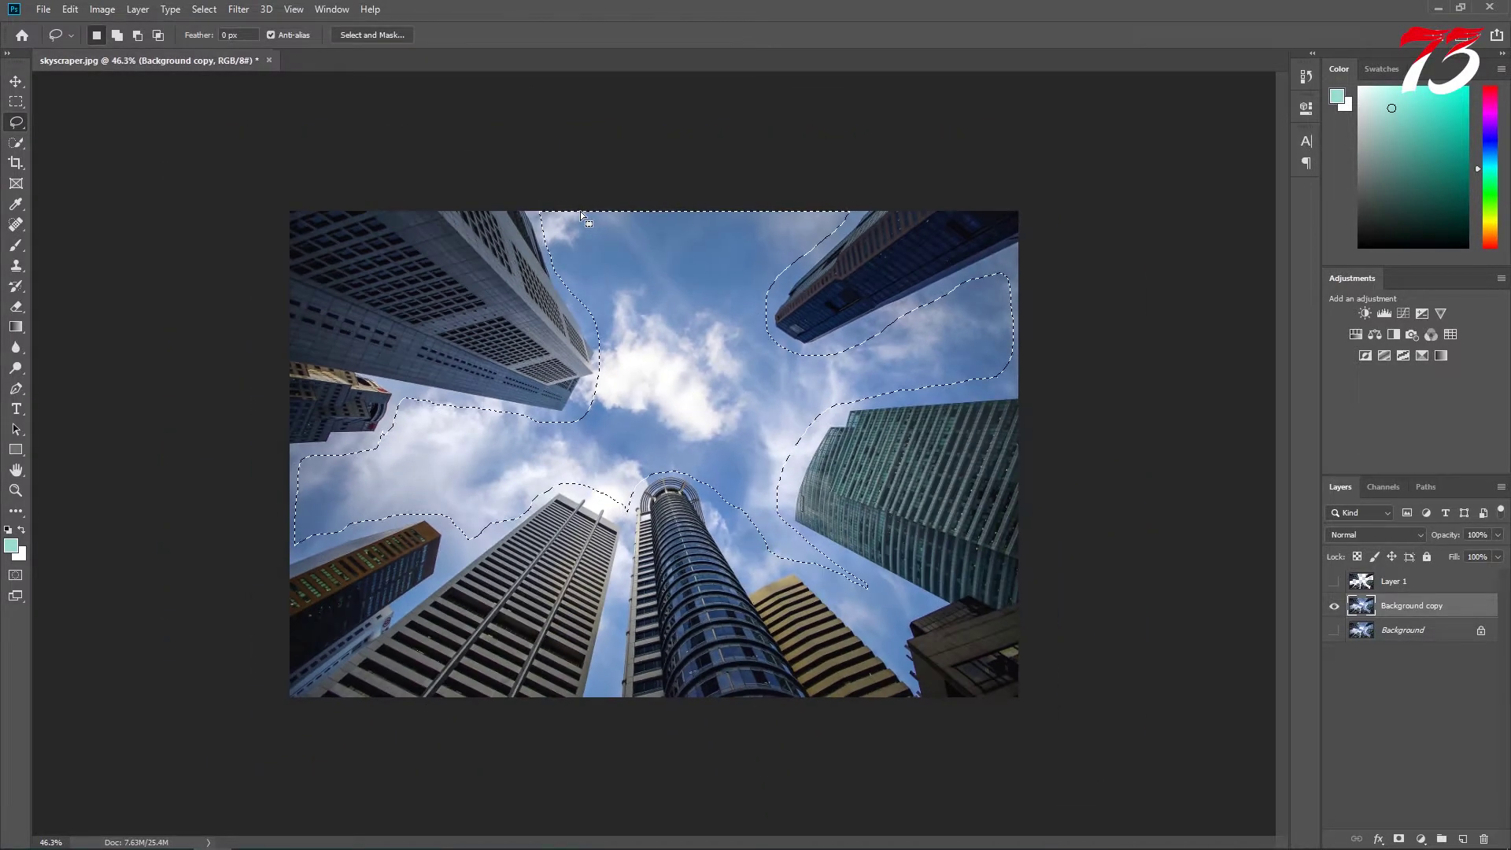
{"action": "key", "text": "v"}
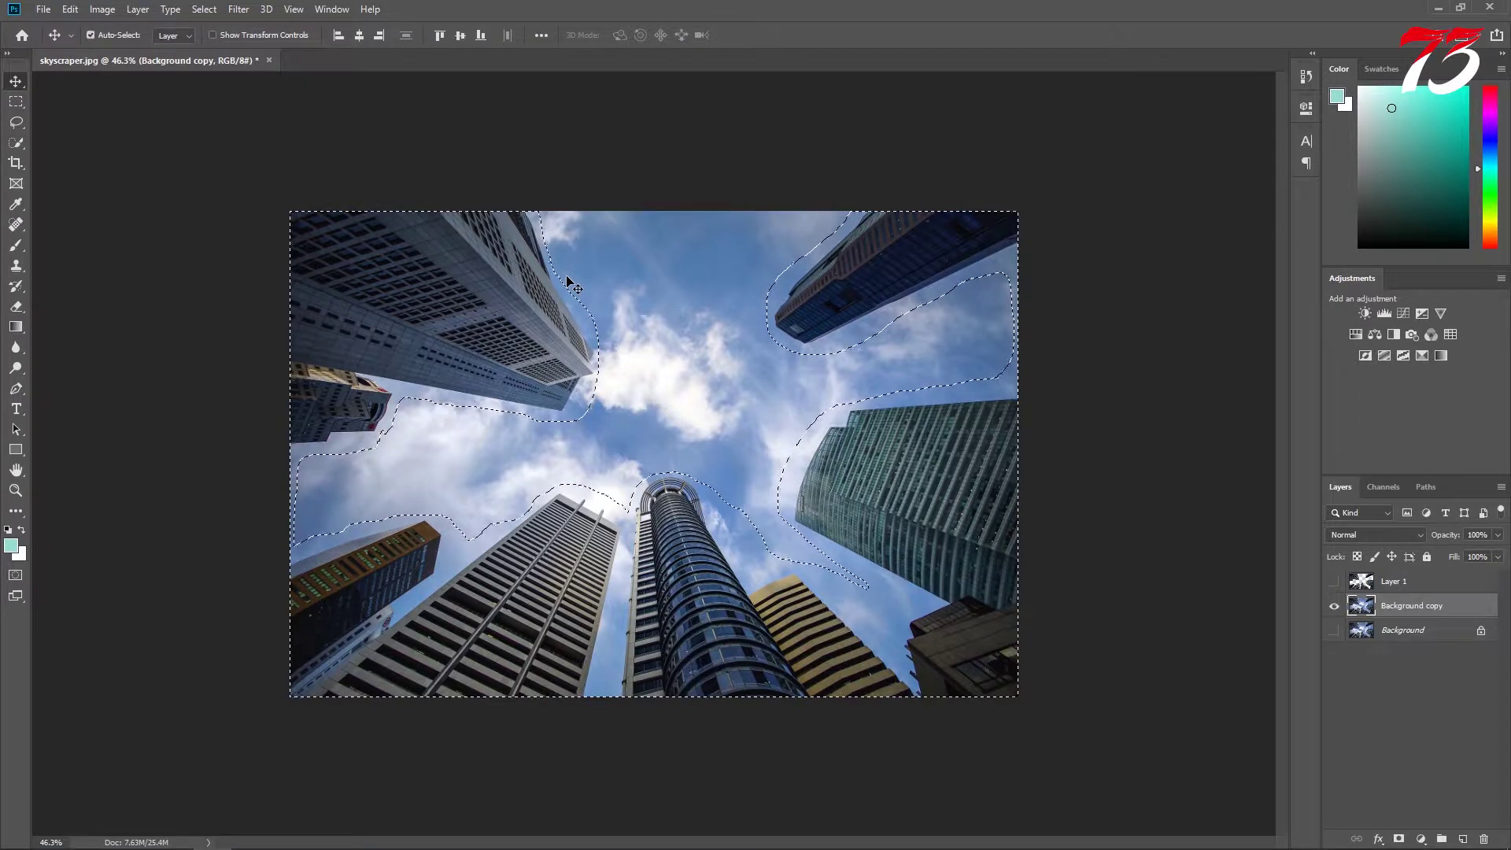
{"action": "key", "text": "ctrl+shift+i"}
Launch Edit > Content-Aware Fill for the inverted building selection
{"action": "left_click", "coordinate": [202, 9]}
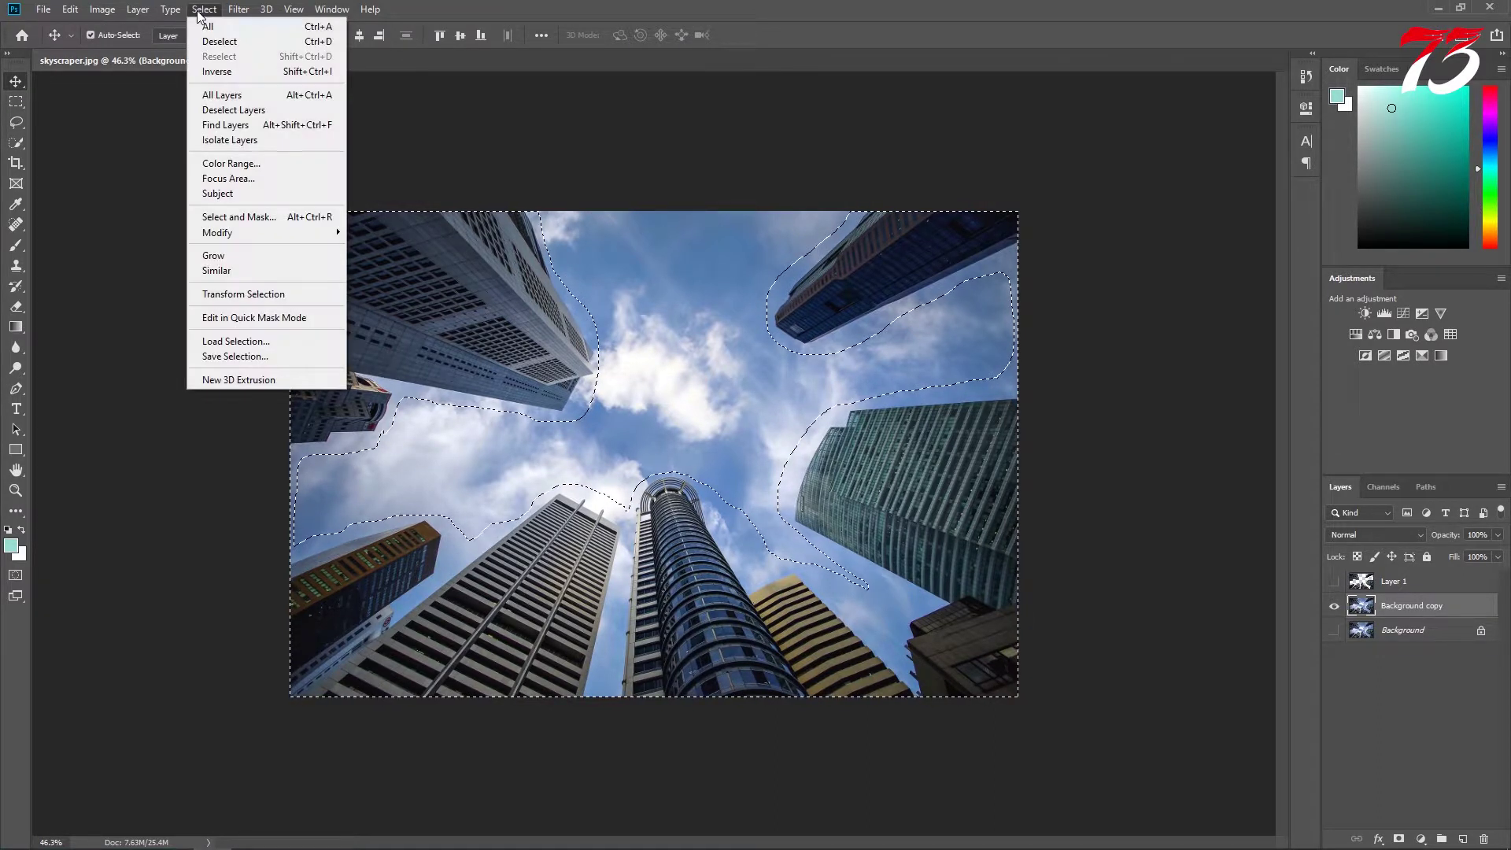
{"action": "left_click", "coordinate": [70, 10]}
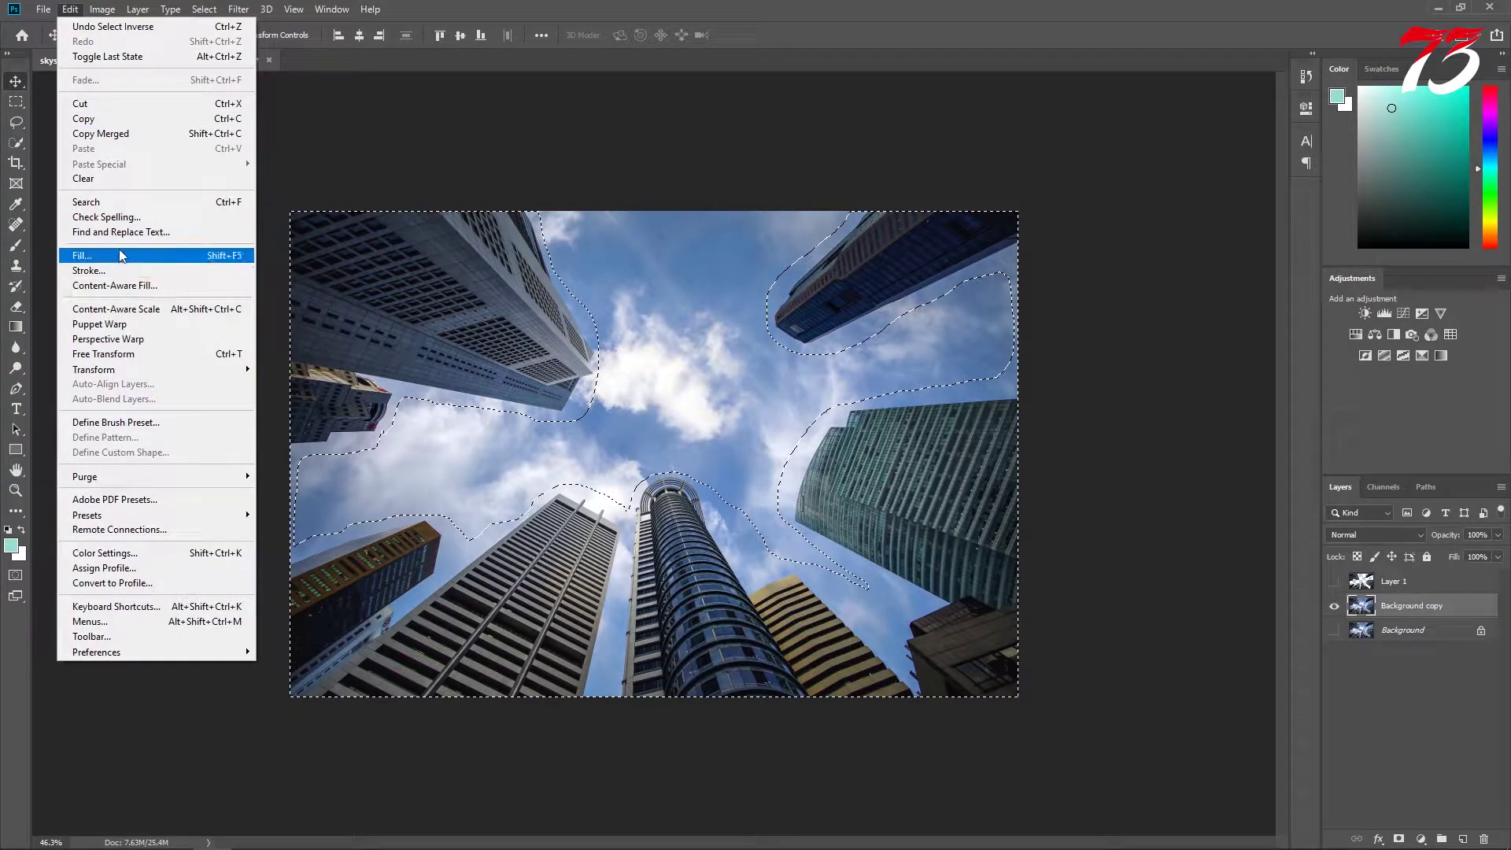
{"action": "left_click", "coordinate": [113, 286]}
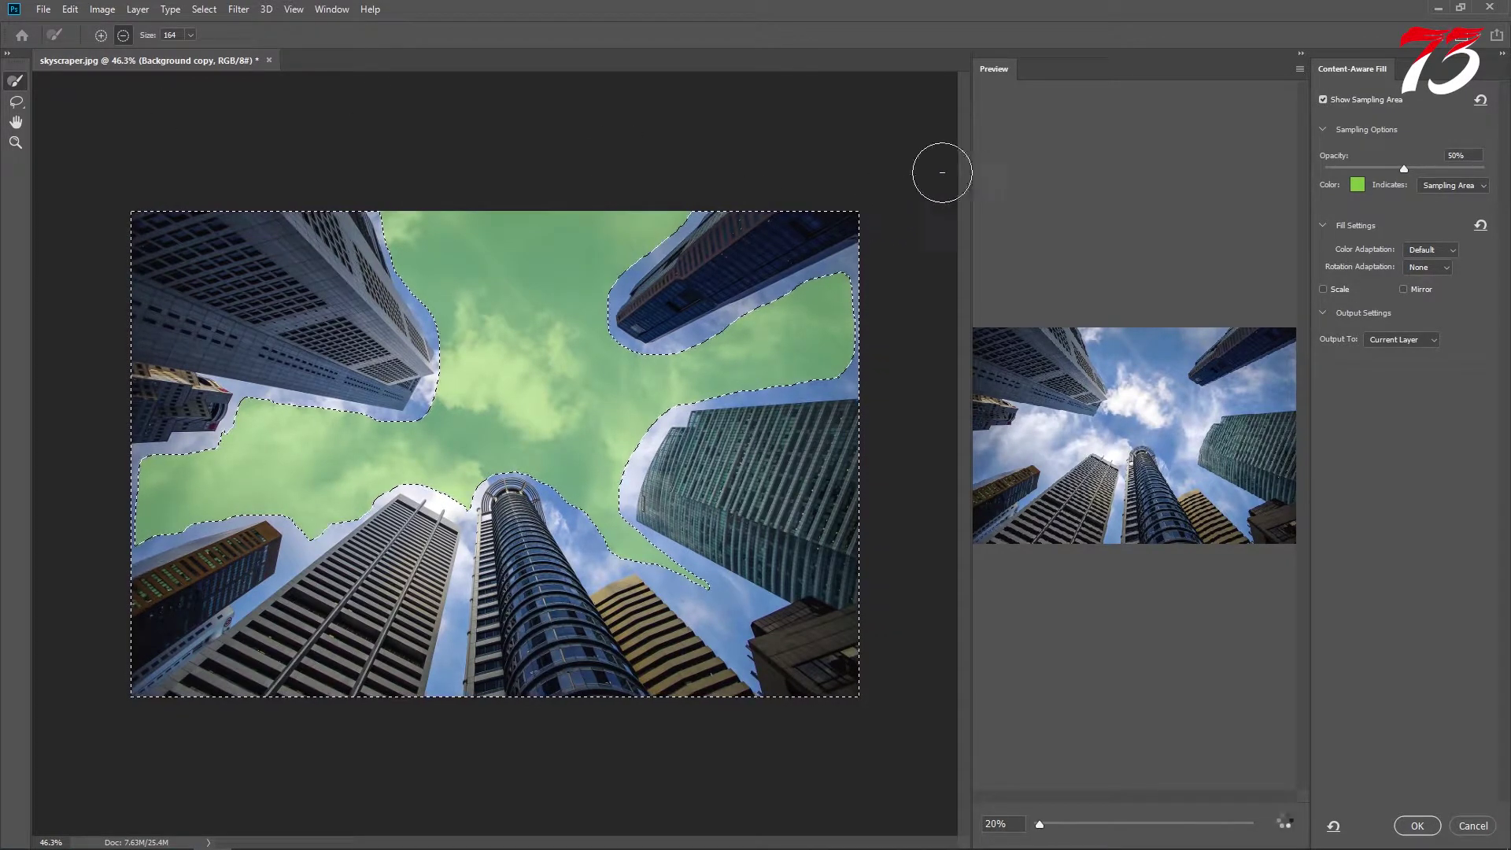
Enlarge the fill preview to inspect the sky, then commit the Content-Aware Fill
{"action": "left_click_drag", "start_coordinate": [1039, 823], "coordinate": [1068, 823]}
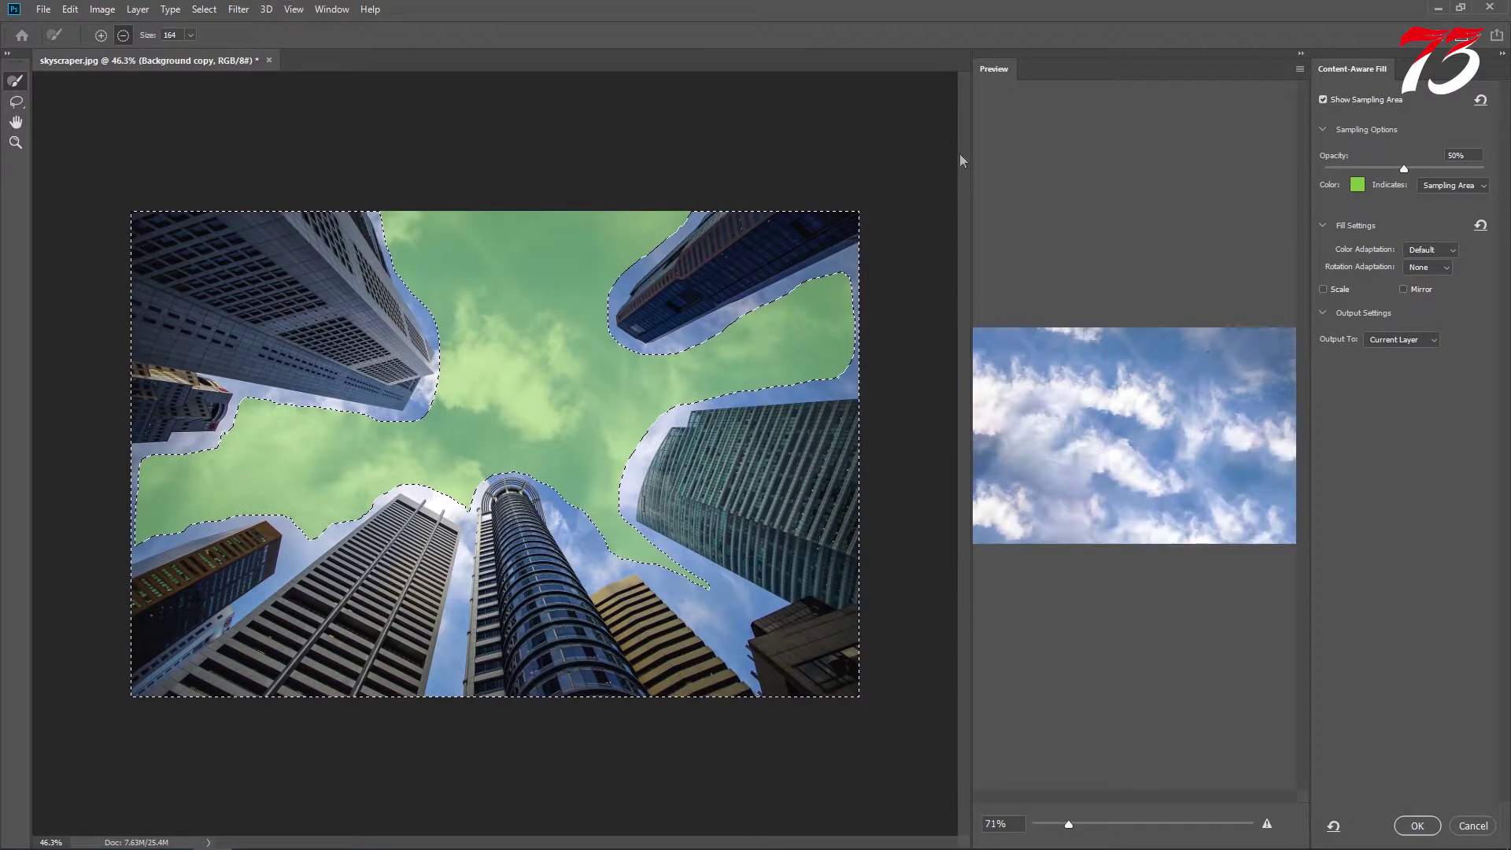
{"action": "left_click", "coordinate": [1418, 828]}
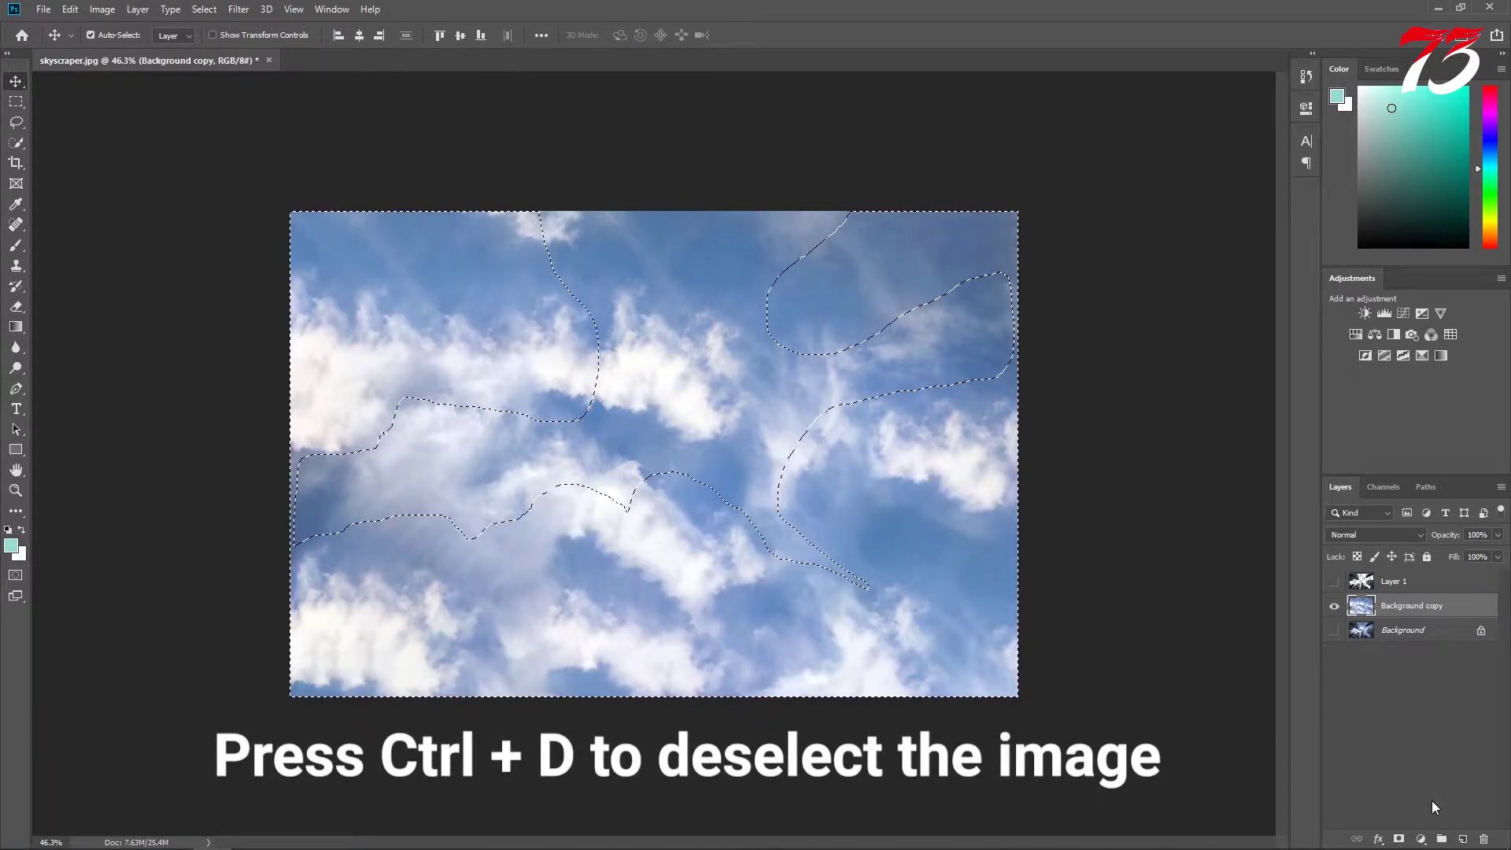
Deselect, delete the original Background layer, and show Layer 1 again
{"action": "key", "text": "ctrl+d"}
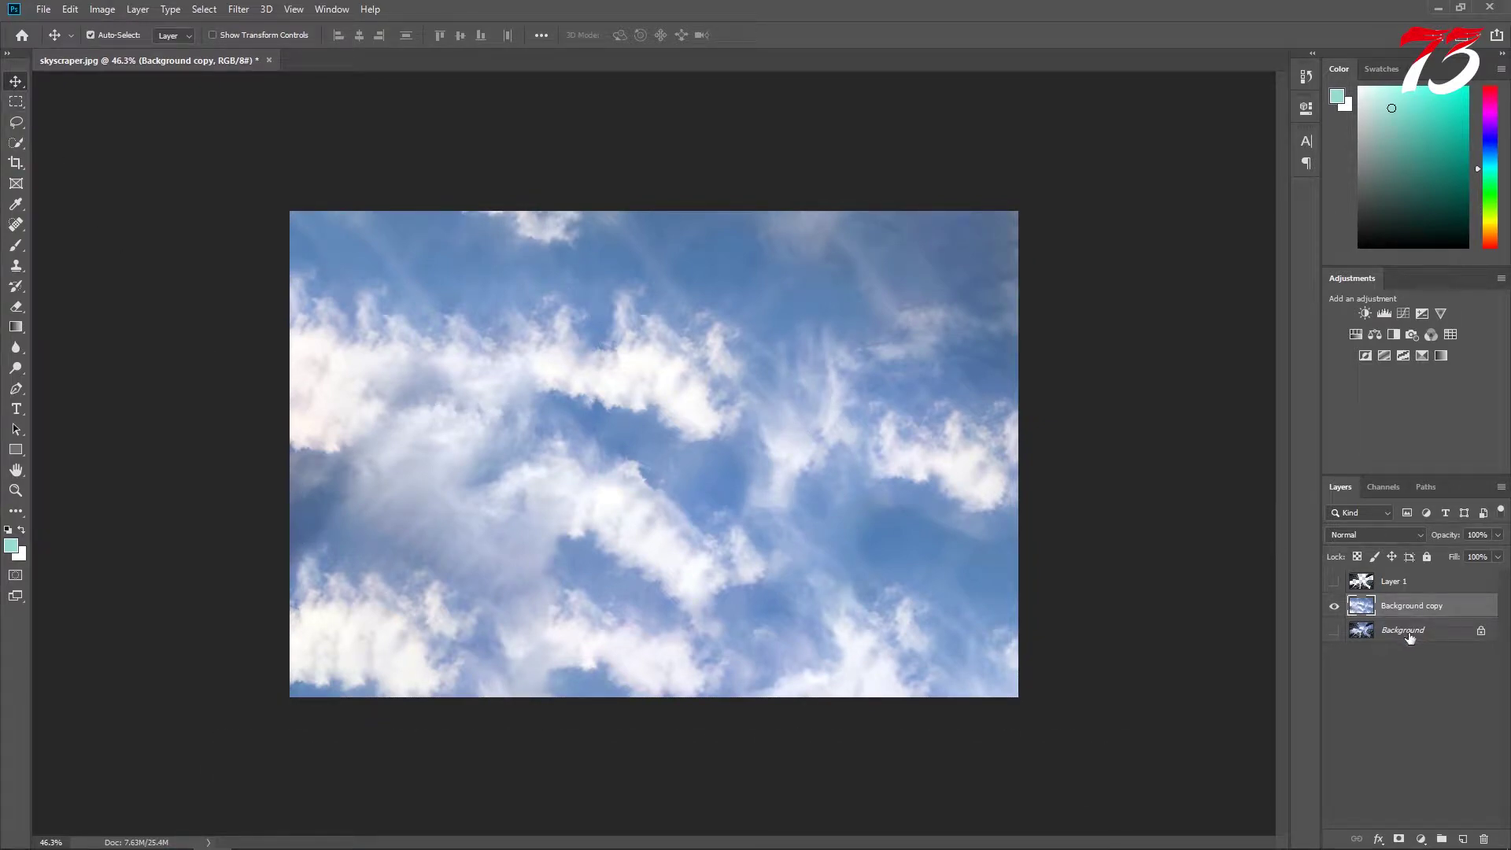
{"action": "left_click_drag", "start_coordinate": [1410, 638], "coordinate": [1484, 839]}
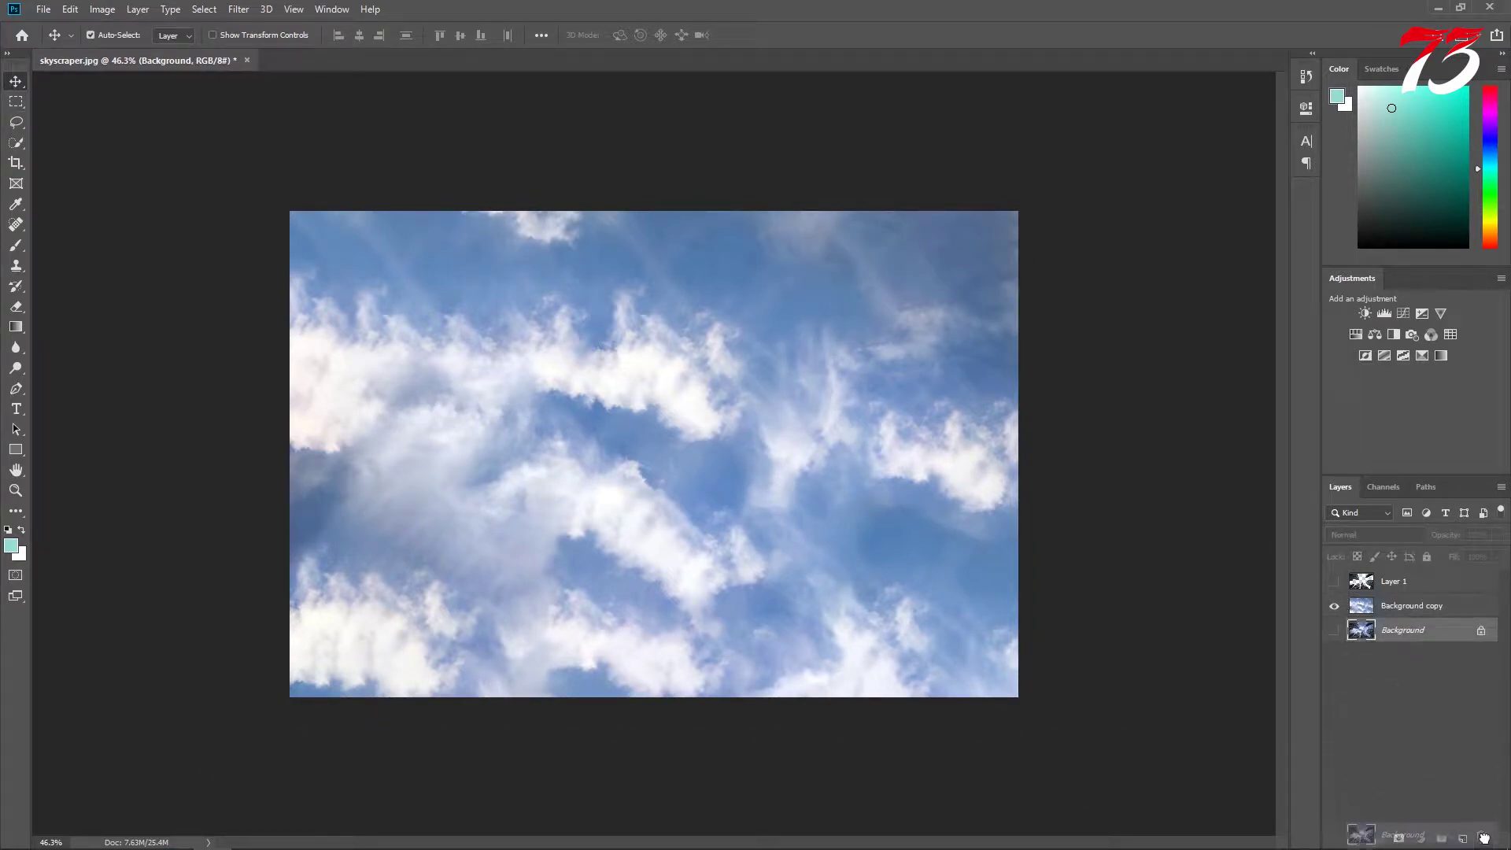
{"action": "left_click", "coordinate": [1334, 581]}
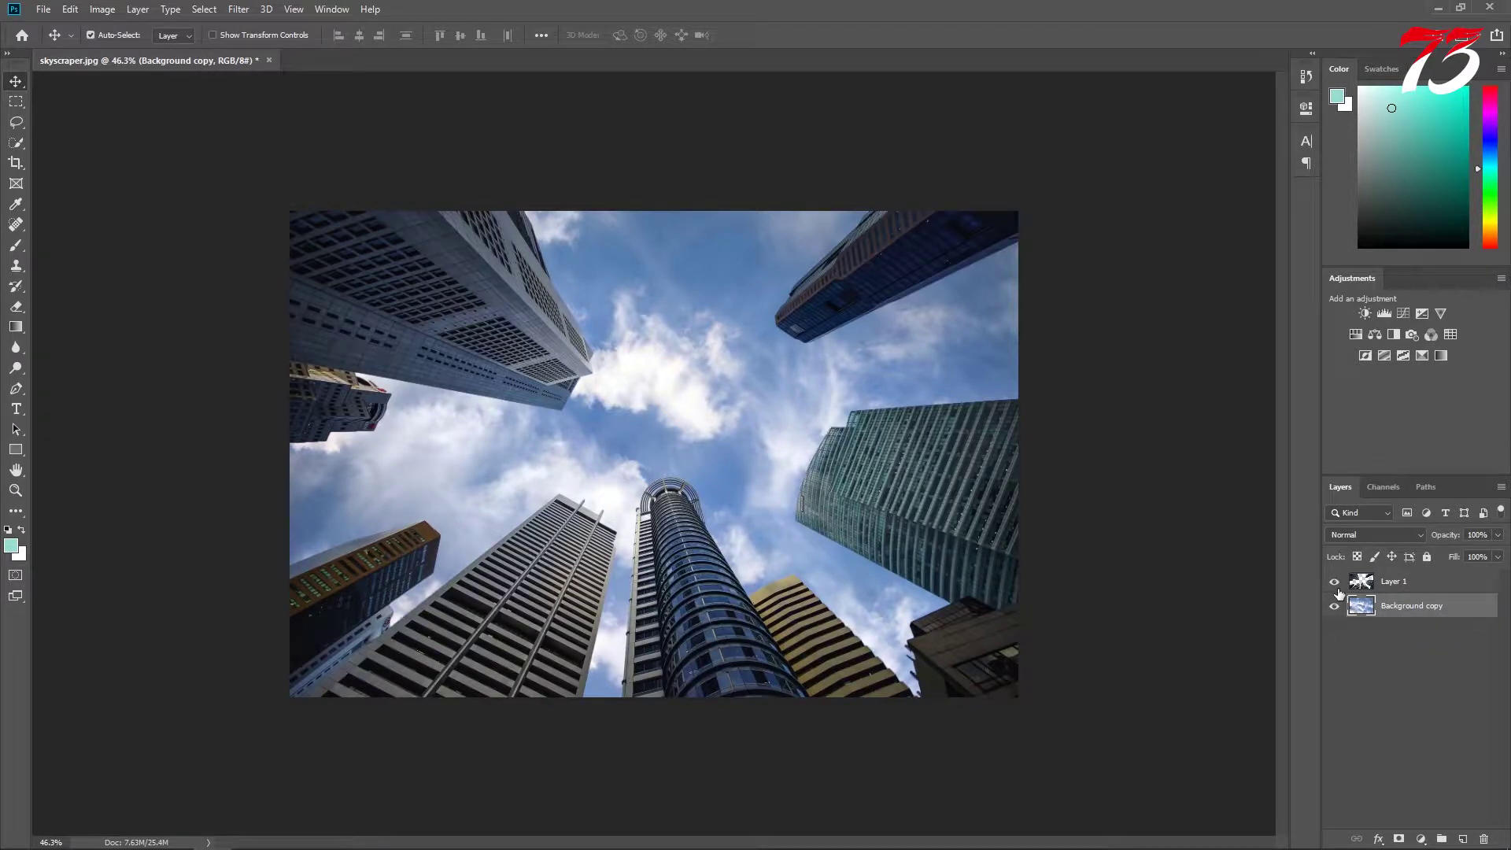
Convert Background copy and Layer 1 into smart objects
{"action": "right_click", "coordinate": [1413, 611]}
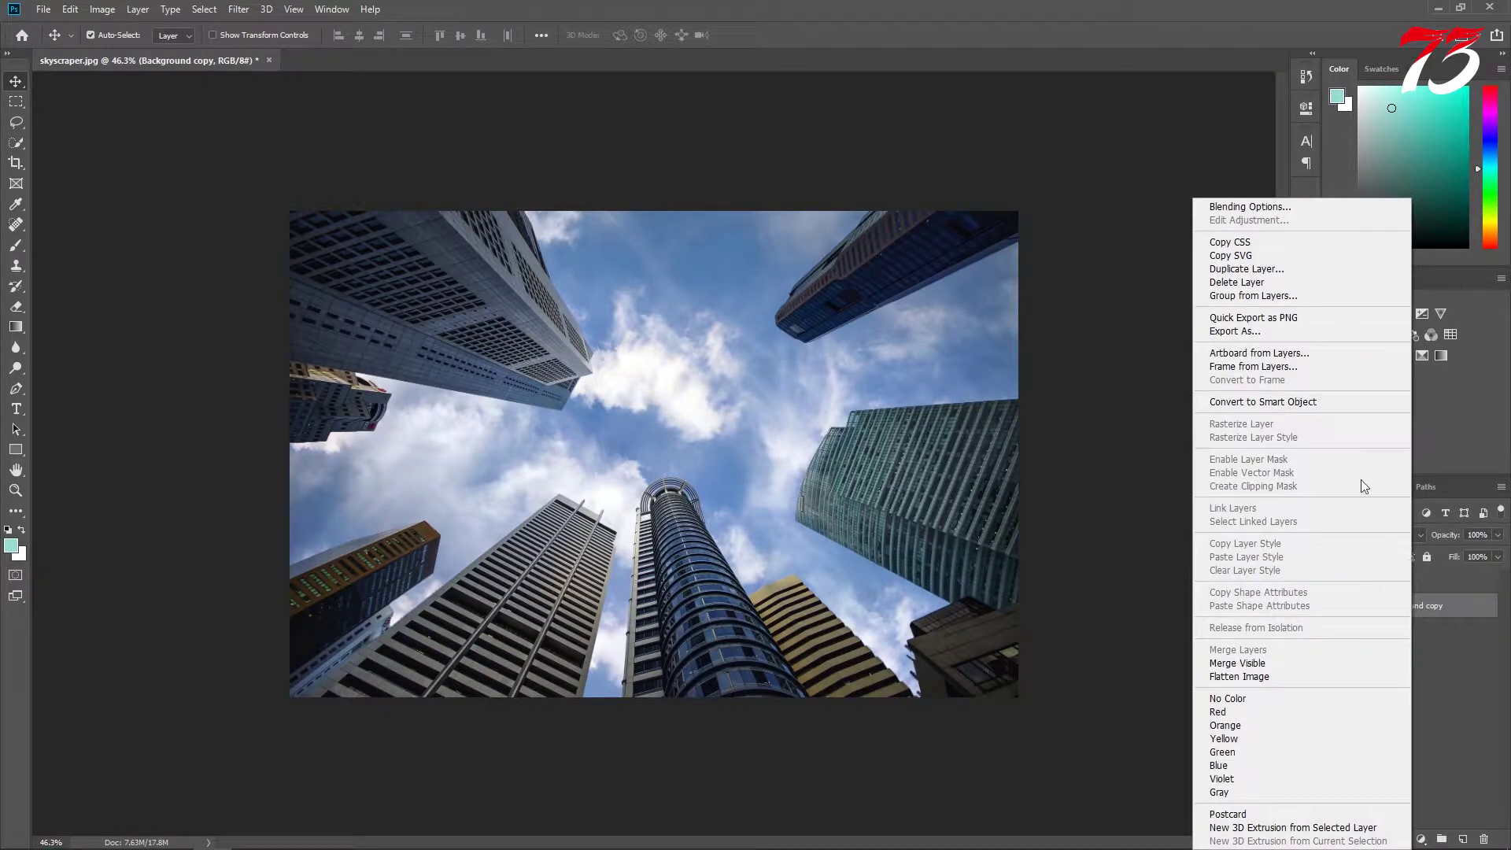
{"action": "left_click", "coordinate": [1286, 399]}
{"action": "left_click", "coordinate": [1408, 582]}
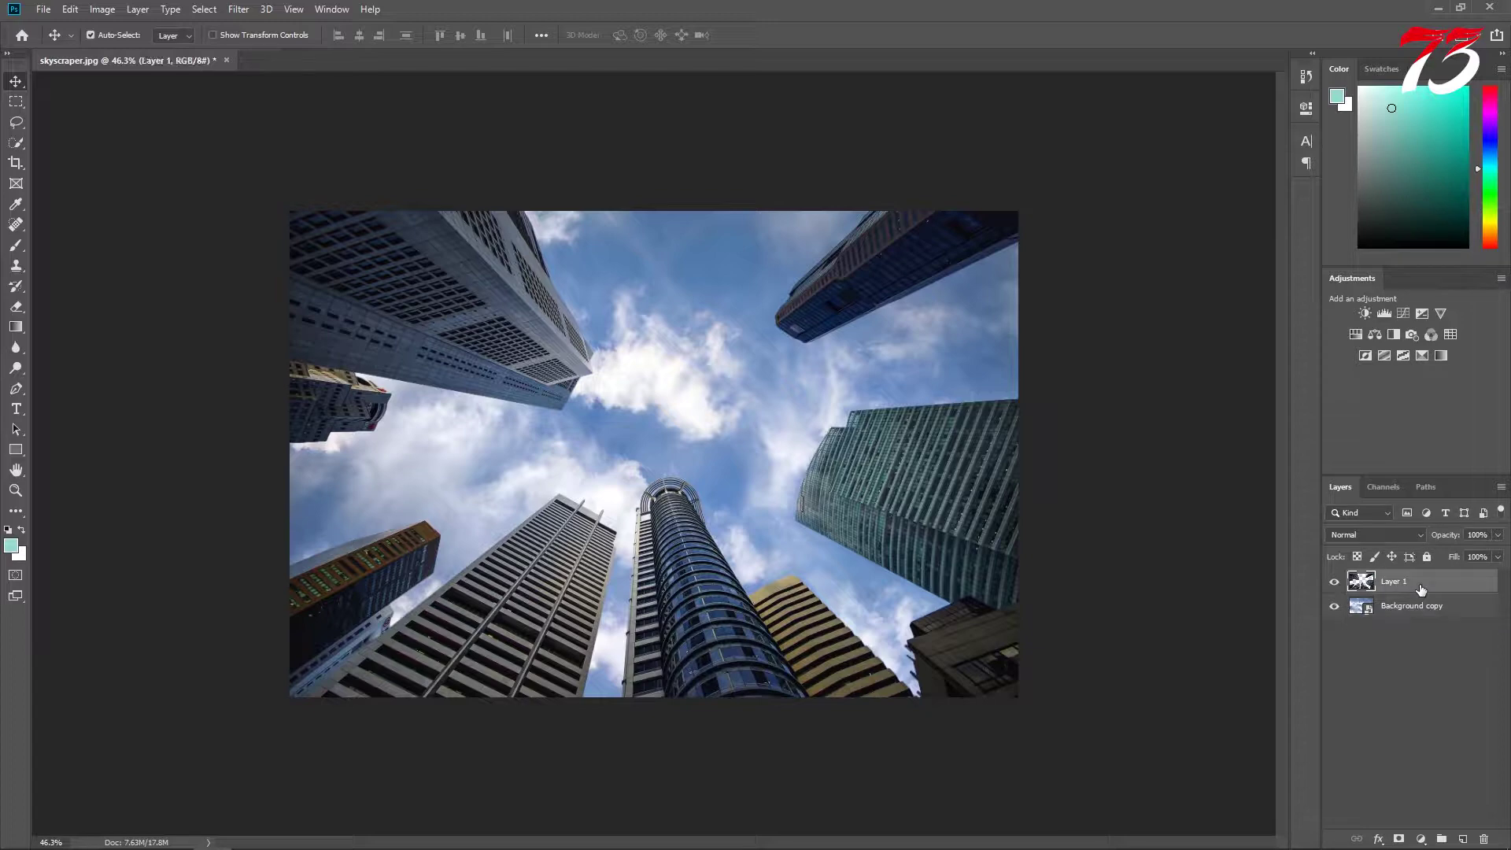
{"action": "right_click", "coordinate": [1415, 581]}
{"action": "left_click", "coordinate": [1288, 404]}
Open a taller Timeline panel and create a video timeline with Layer 1 and Background copy clips
{"action": "left_click", "coordinate": [323, 10]}
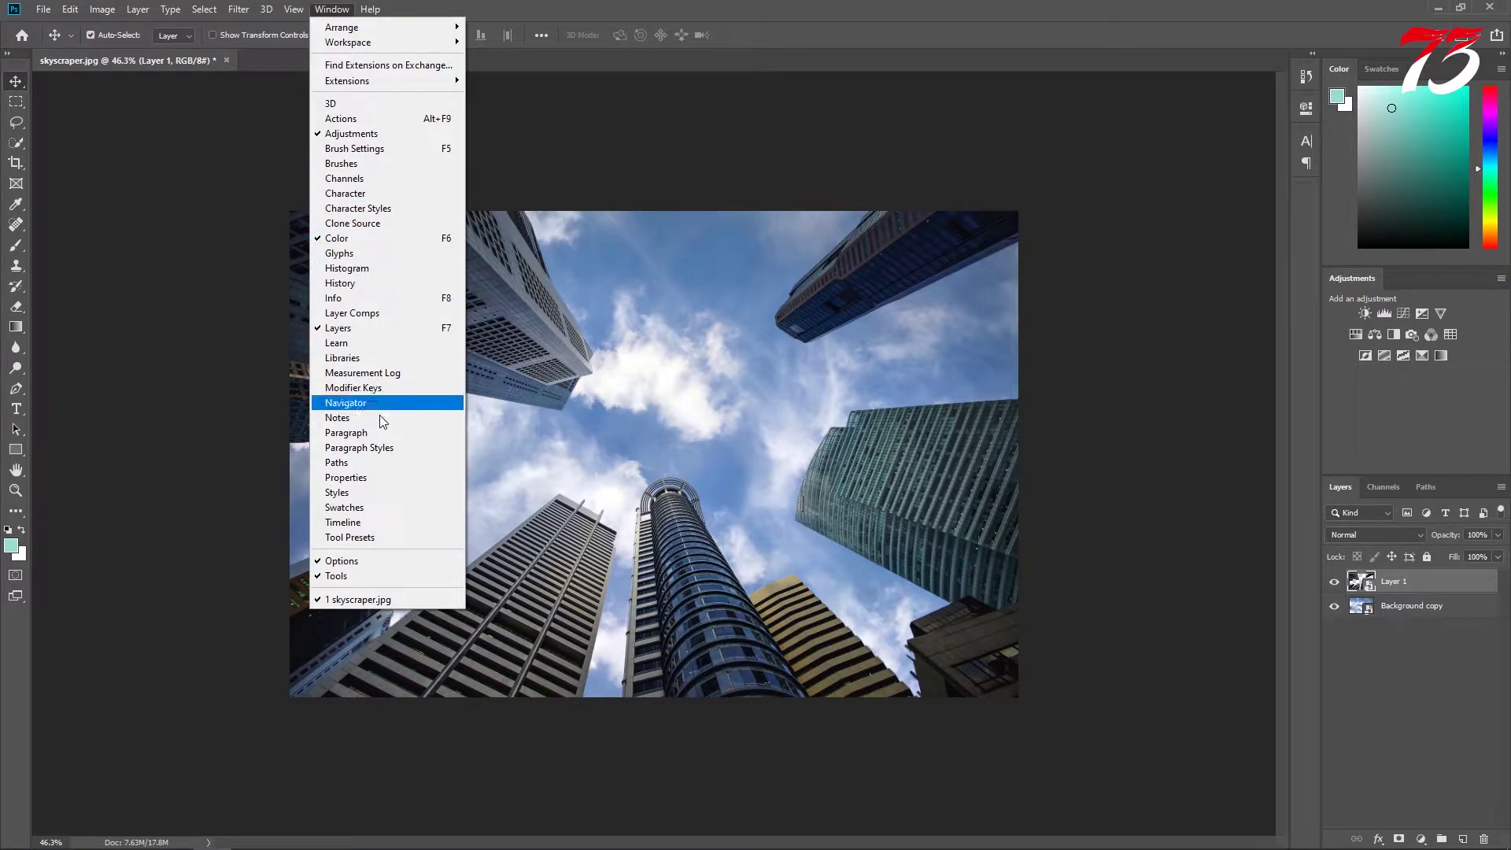
{"action": "left_click", "coordinate": [384, 521]}
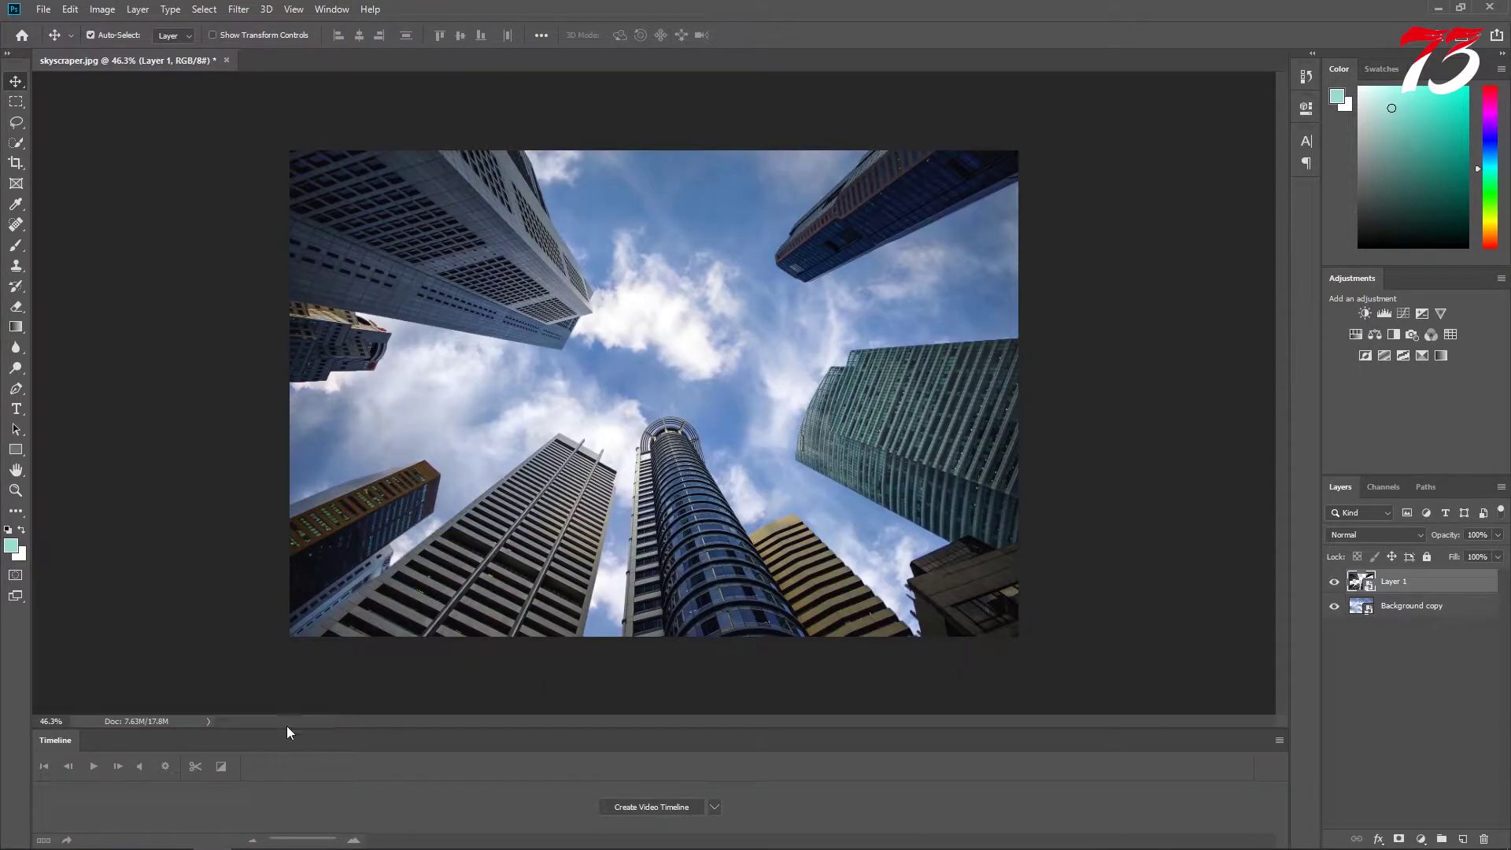
{"action": "left_click_drag", "start_coordinate": [283, 726], "coordinate": [286, 647]}
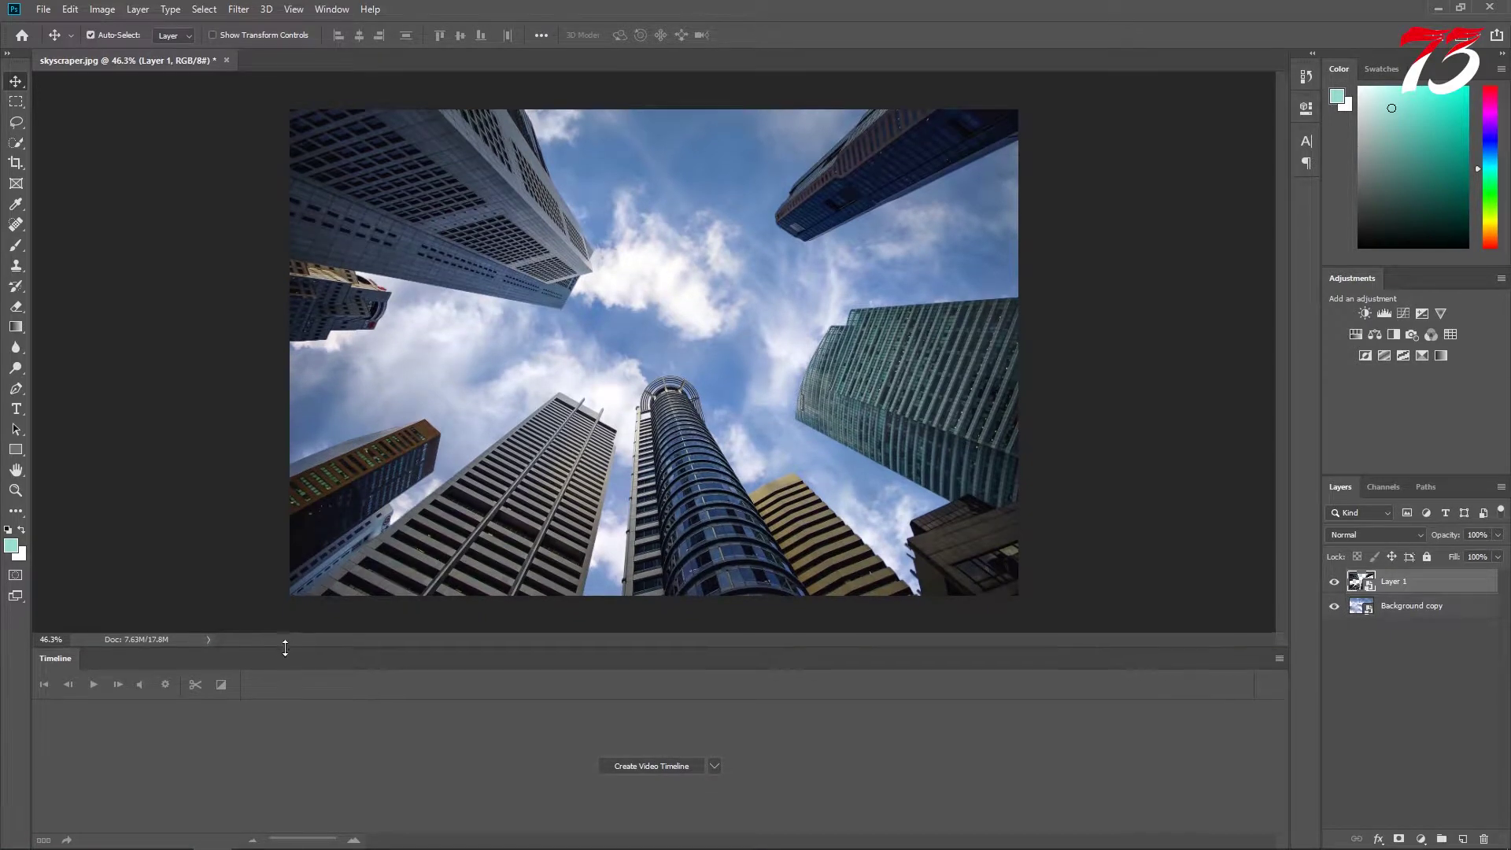
{"action": "left_click", "coordinate": [712, 765]}
{"action": "left_click", "coordinate": [662, 785]}
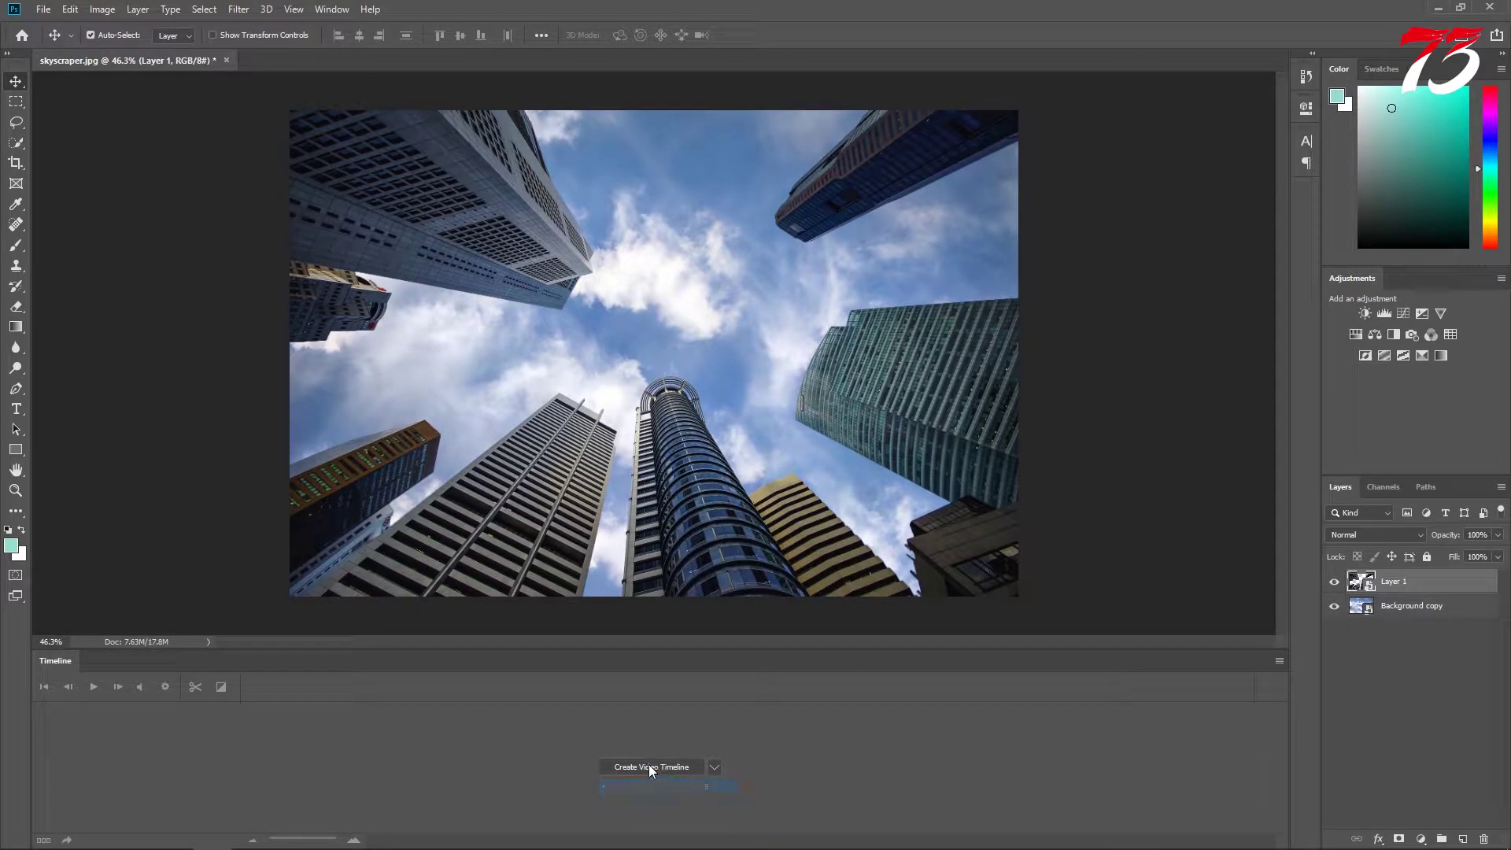
{"action": "left_click", "coordinate": [645, 765]}
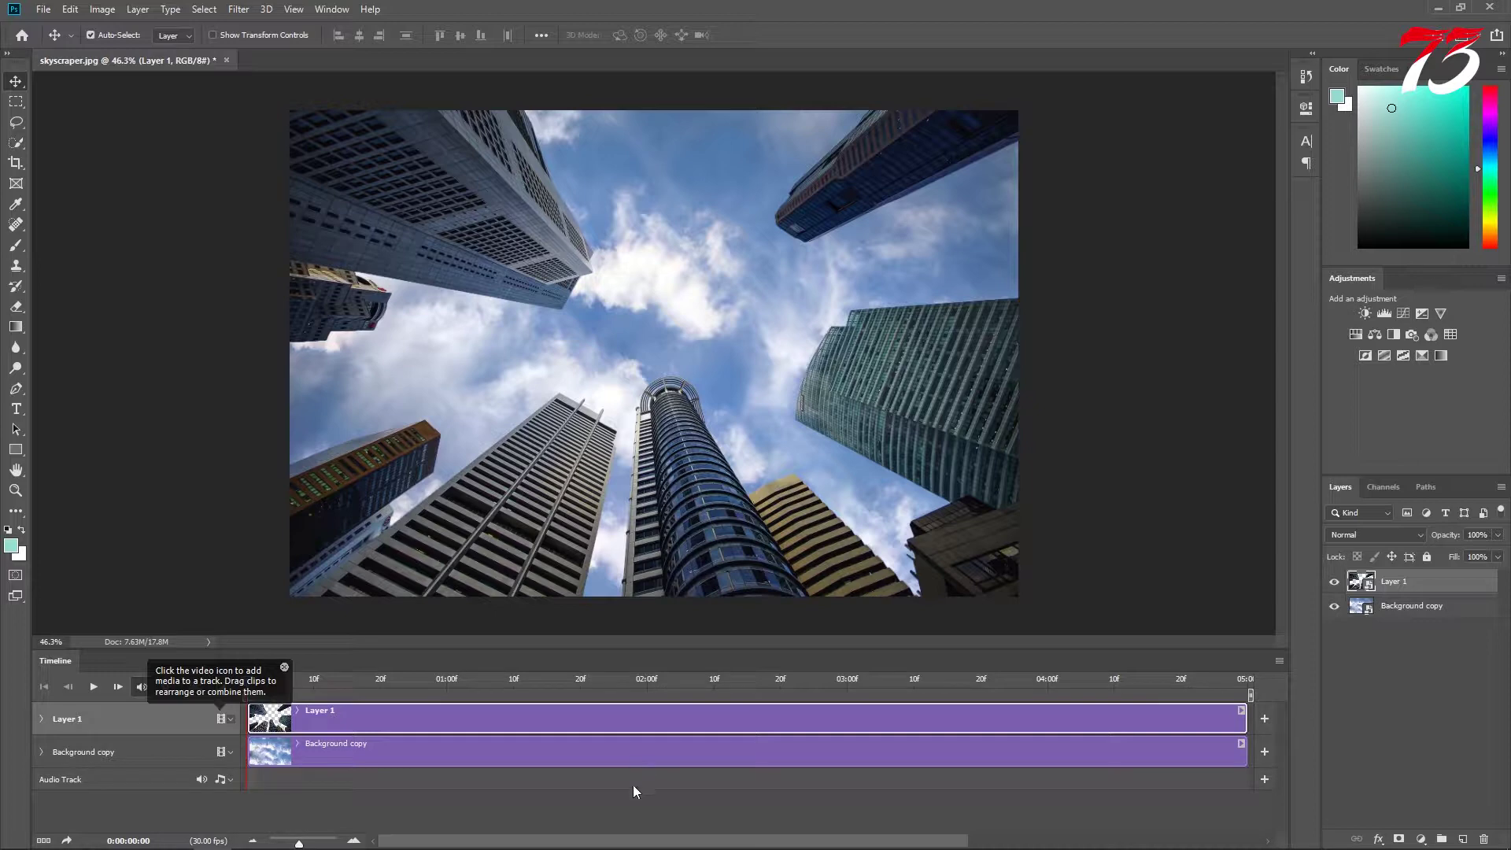
Add a starting Transform keyframe to the Background copy clip at time zero
{"action": "left_click", "coordinate": [336, 745]}
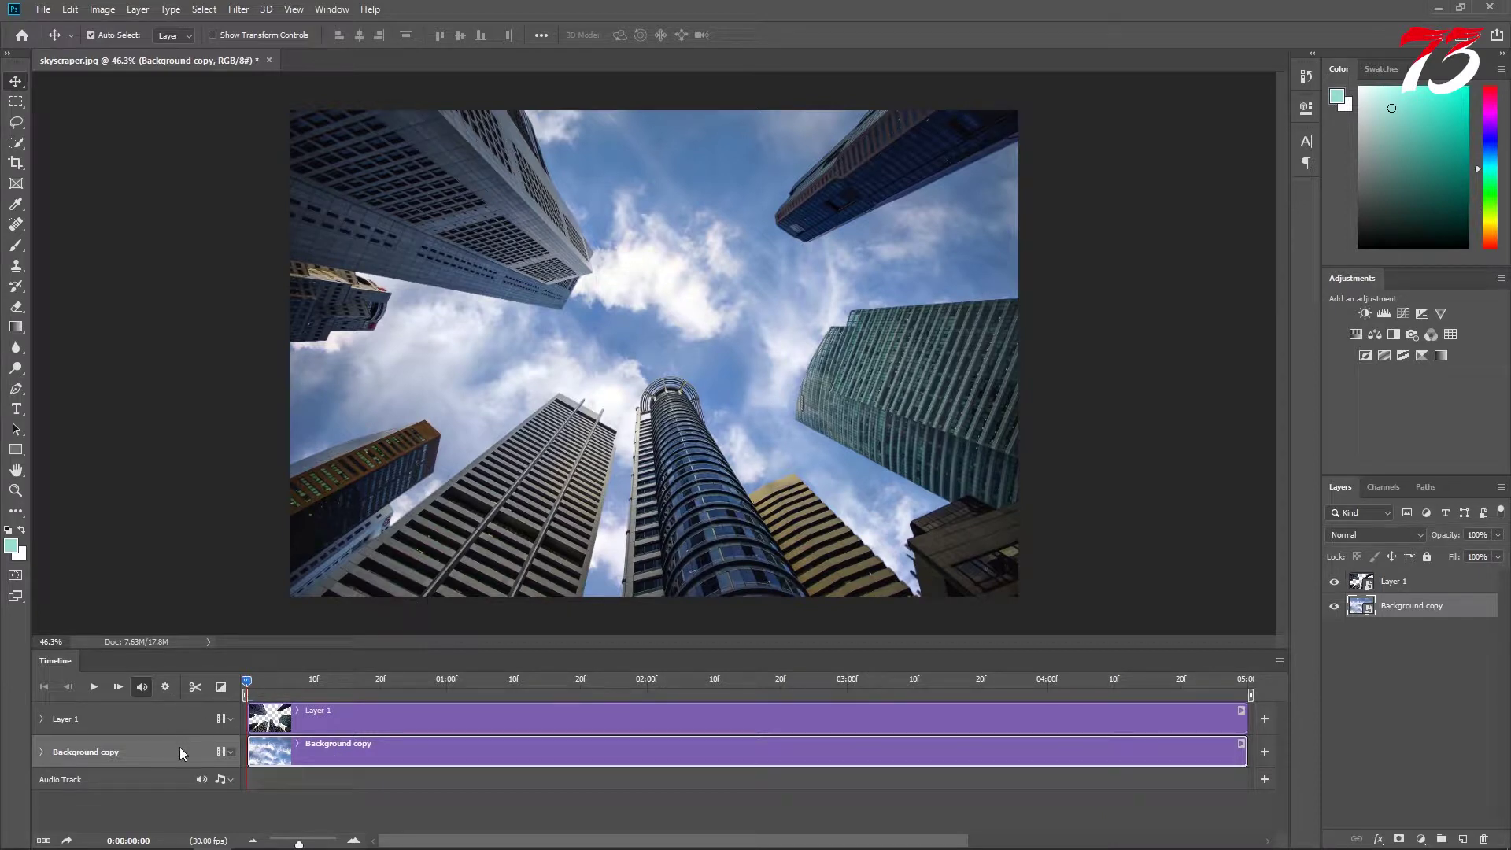
{"action": "left_click", "coordinate": [41, 751]}
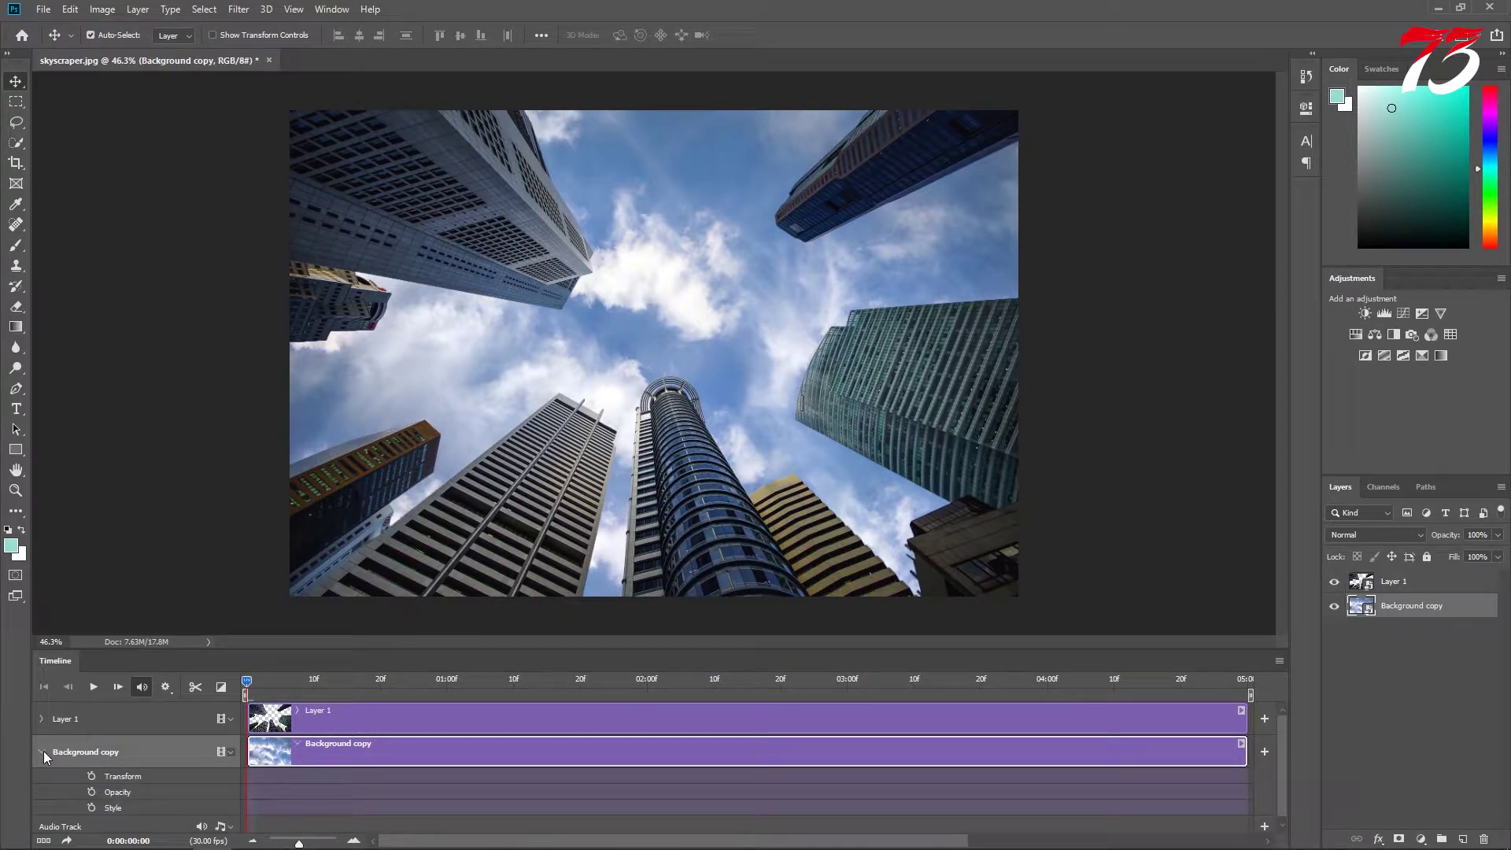
{"action": "left_click", "coordinate": [92, 776]}
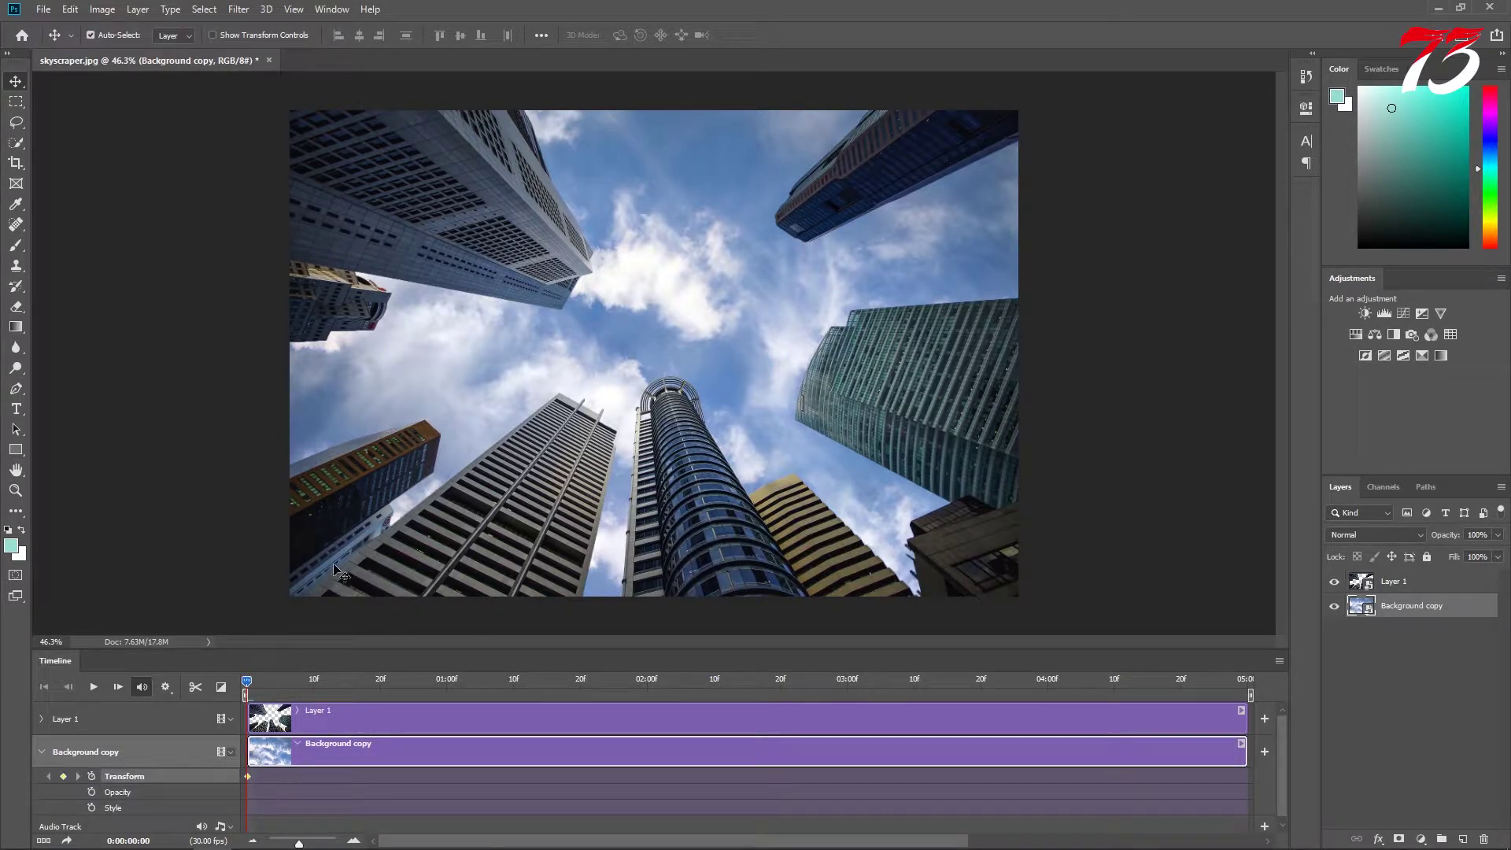
Enlarge the sky layer to about 144.66%, move it downward, and commit the transform
{"action": "key", "text": "ctrl+t"}
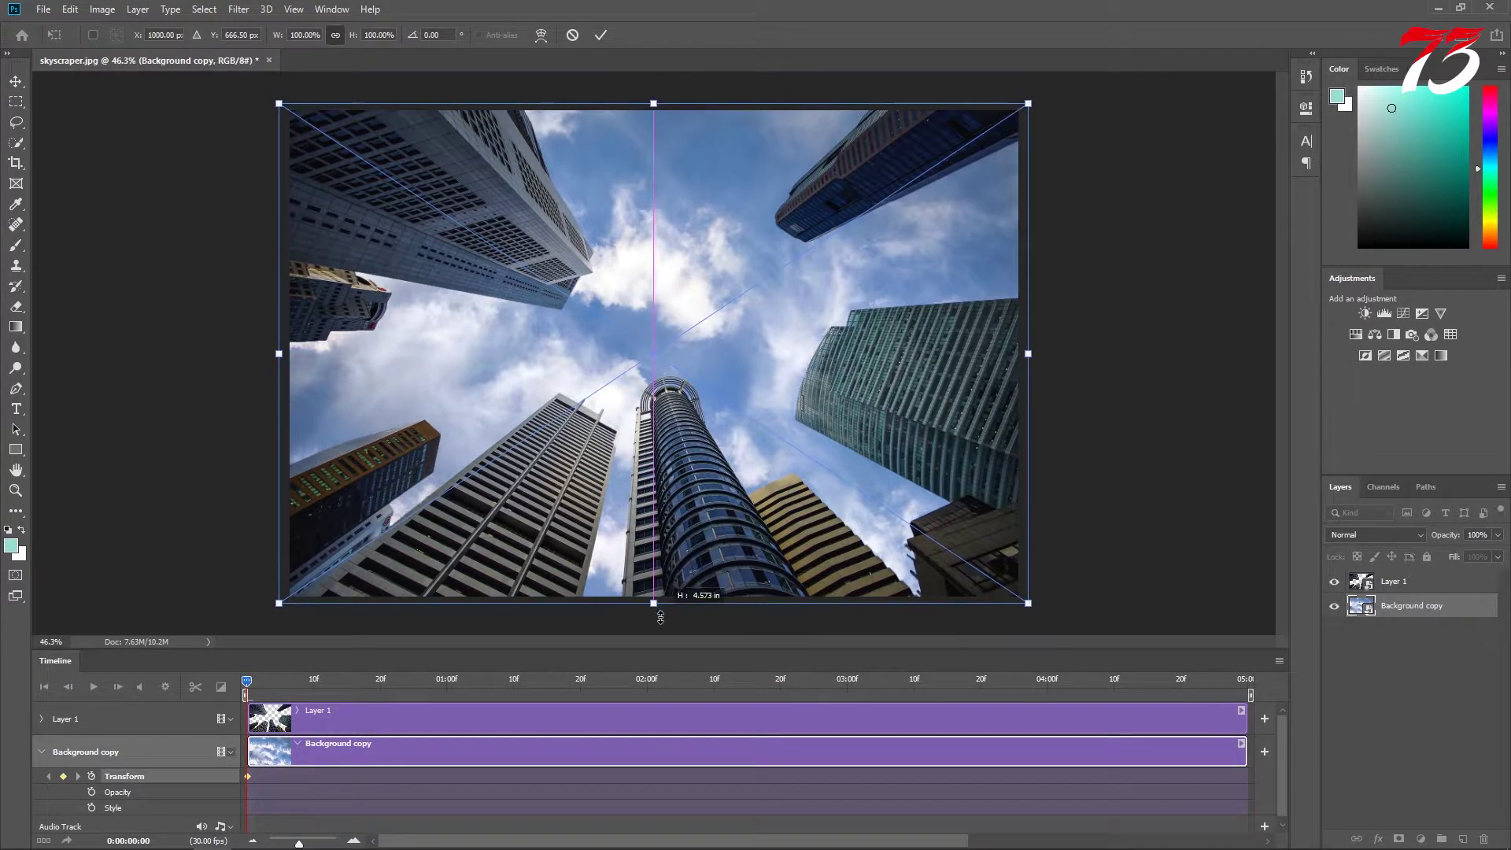
{"action": "left_click_drag", "start_coordinate": [653, 596], "coordinate": [742, 707]}
{"action": "key", "text": "ctrl+0"}
{"action": "left_click_drag", "start_coordinate": [628, 300], "coordinate": [642, 331]}
{"action": "key", "text": "Return"}
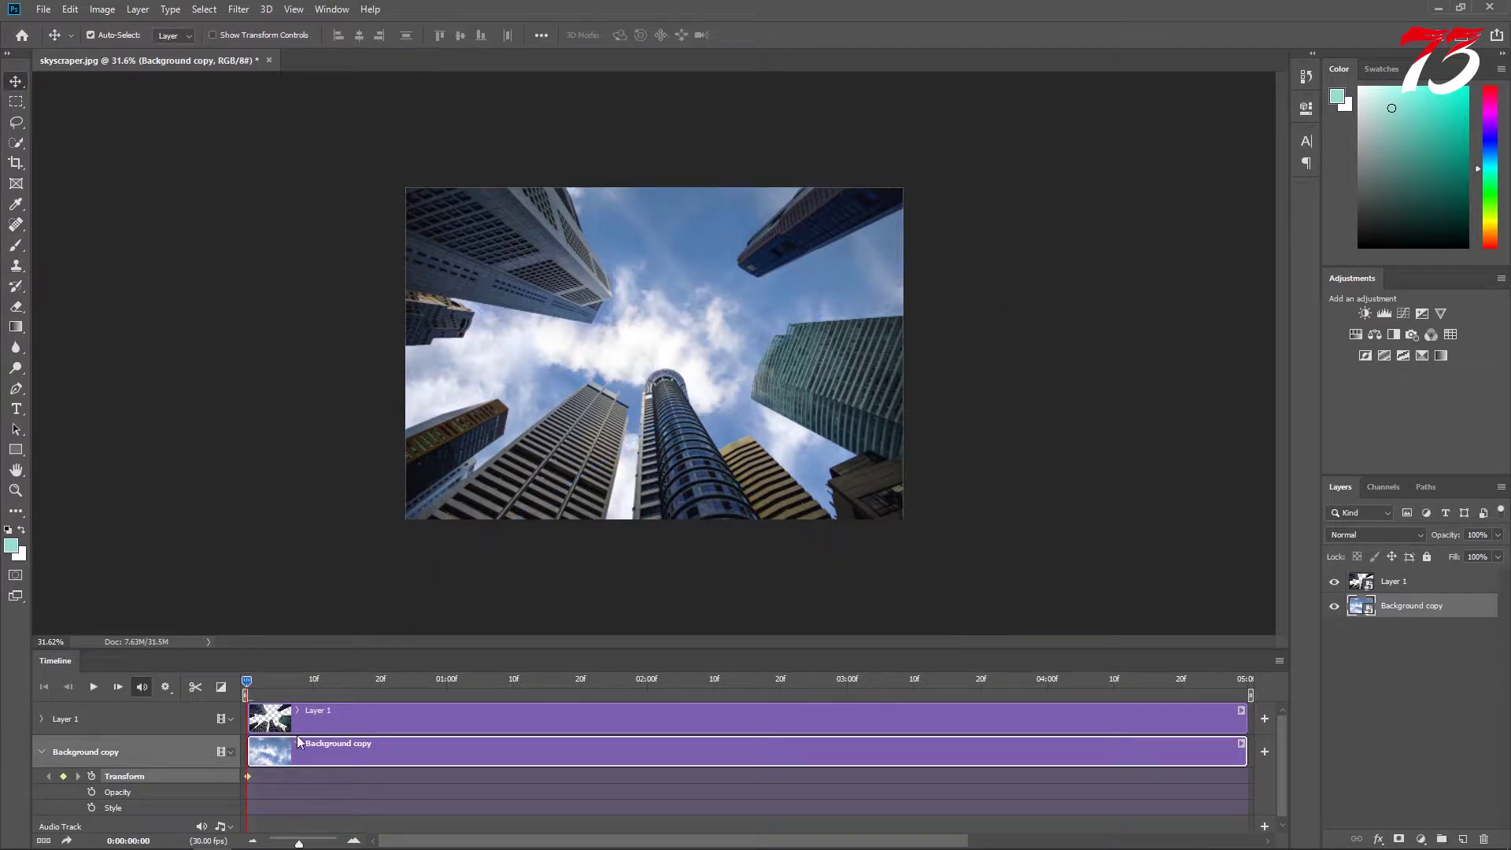
Add a starting Transform keyframe to Layer 1 at time zero
{"action": "left_click", "coordinate": [314, 720]}
{"action": "left_click_drag", "start_coordinate": [284, 649], "coordinate": [286, 617]}
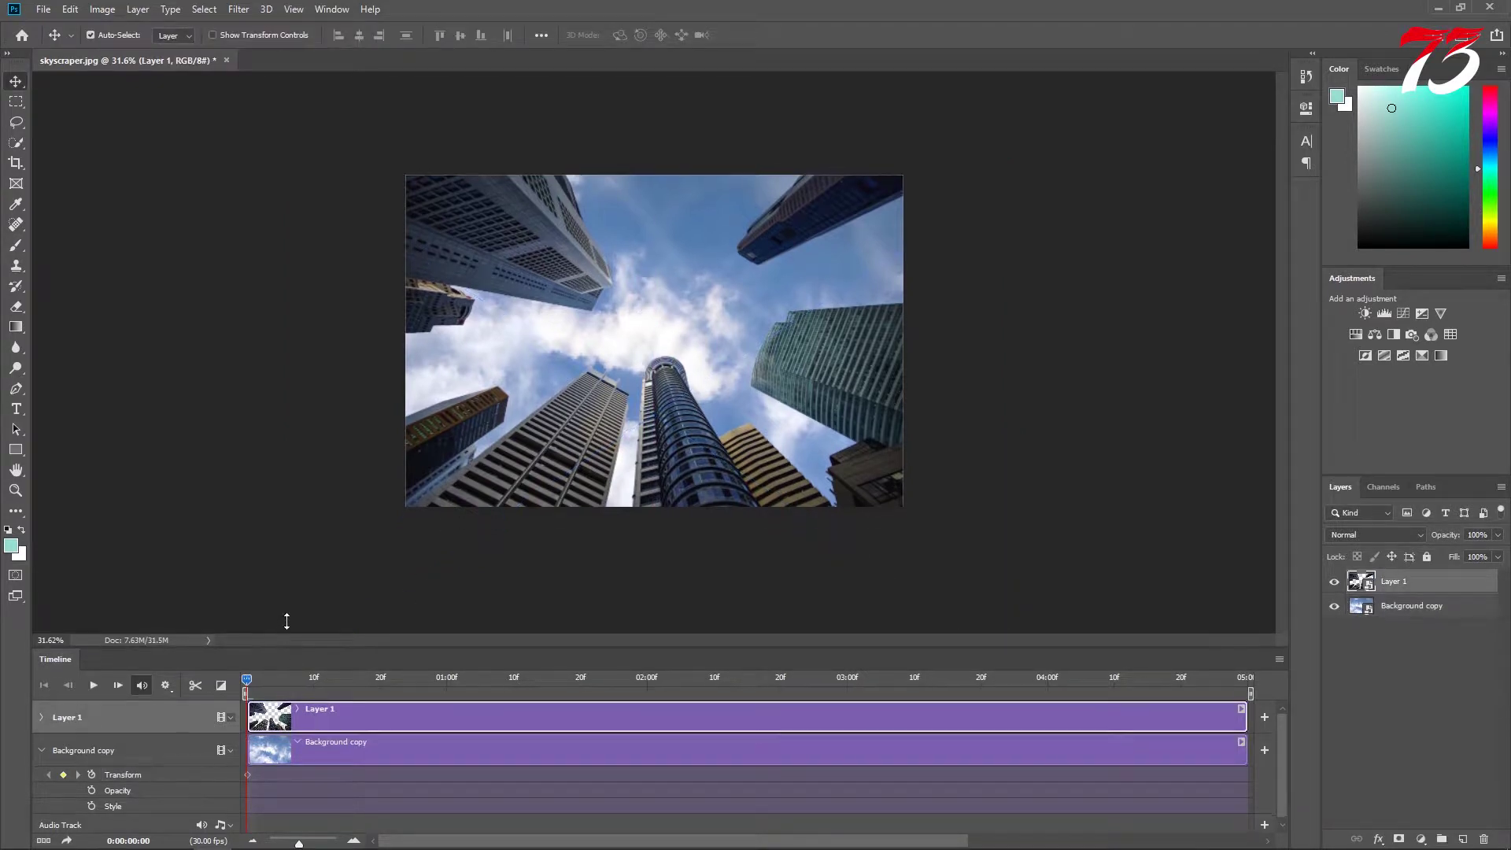
{"action": "left_click", "coordinate": [41, 684]}
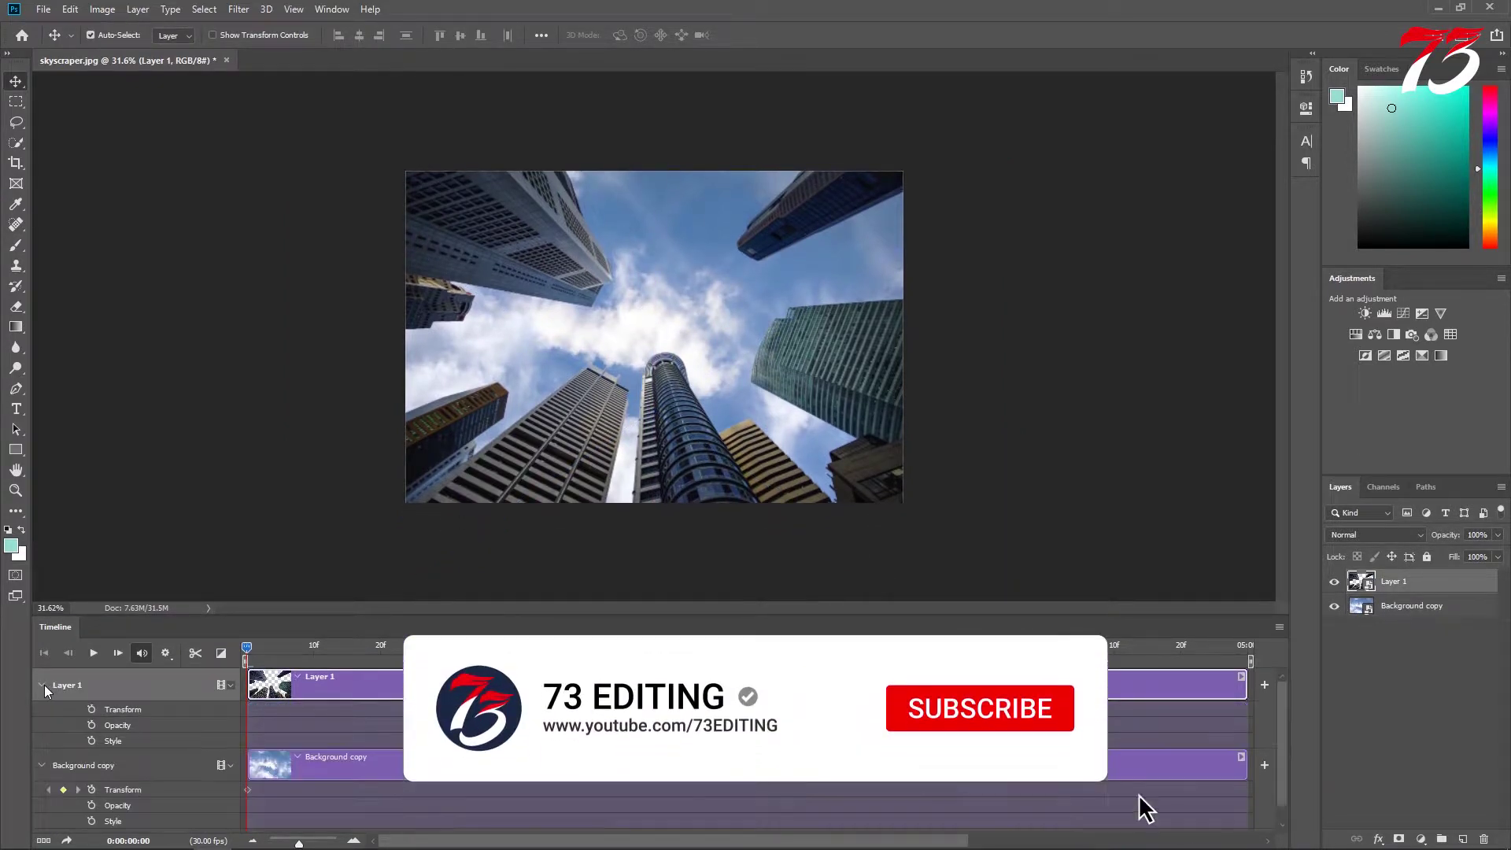
{"action": "left_click", "coordinate": [91, 709]}
Scale the buildings layer up to about 118% around its centre and commit
{"action": "key", "text": "ctrl+t"}
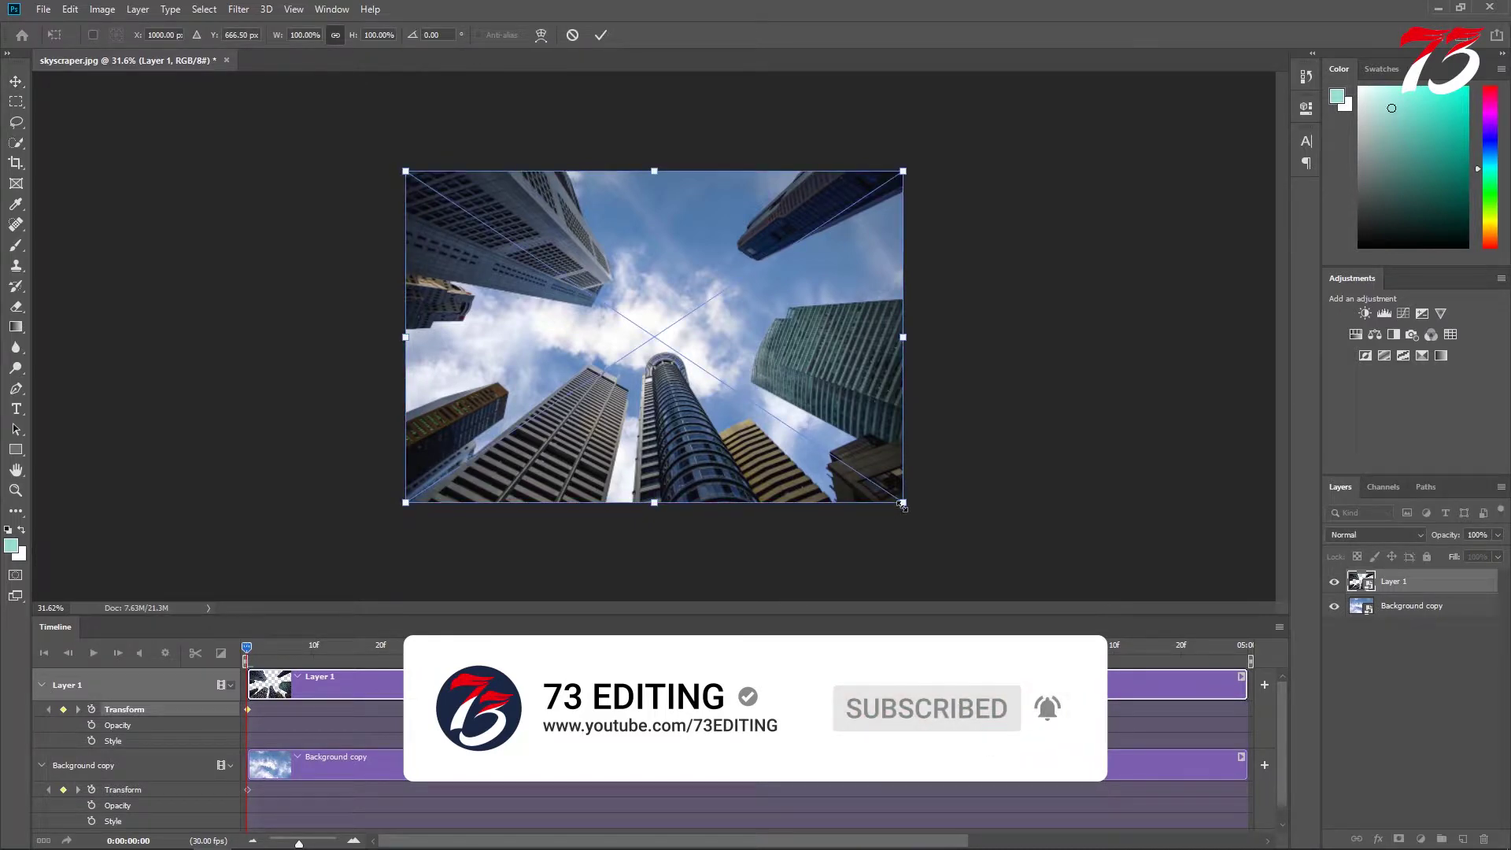
{"action": "left_click_drag", "start_coordinate": [902, 504], "coordinate": [994, 550]}
{"action": "key", "text": "Return"}
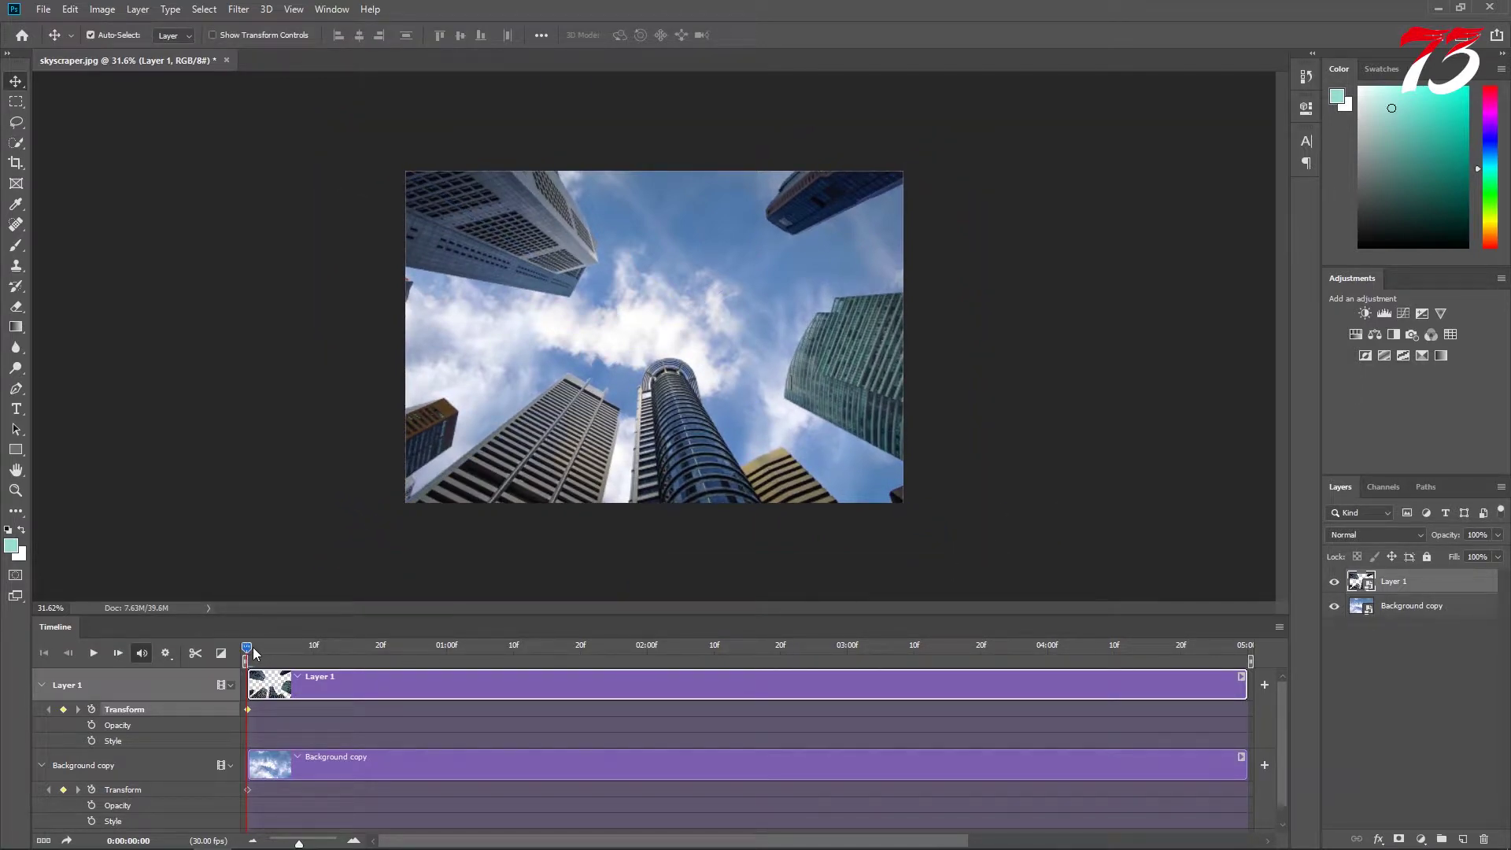
At the last frame (04:29), scale Layer 1 down to 101.82% and commit
{"action": "left_click_drag", "start_coordinate": [250, 654], "coordinate": [968, 693]}
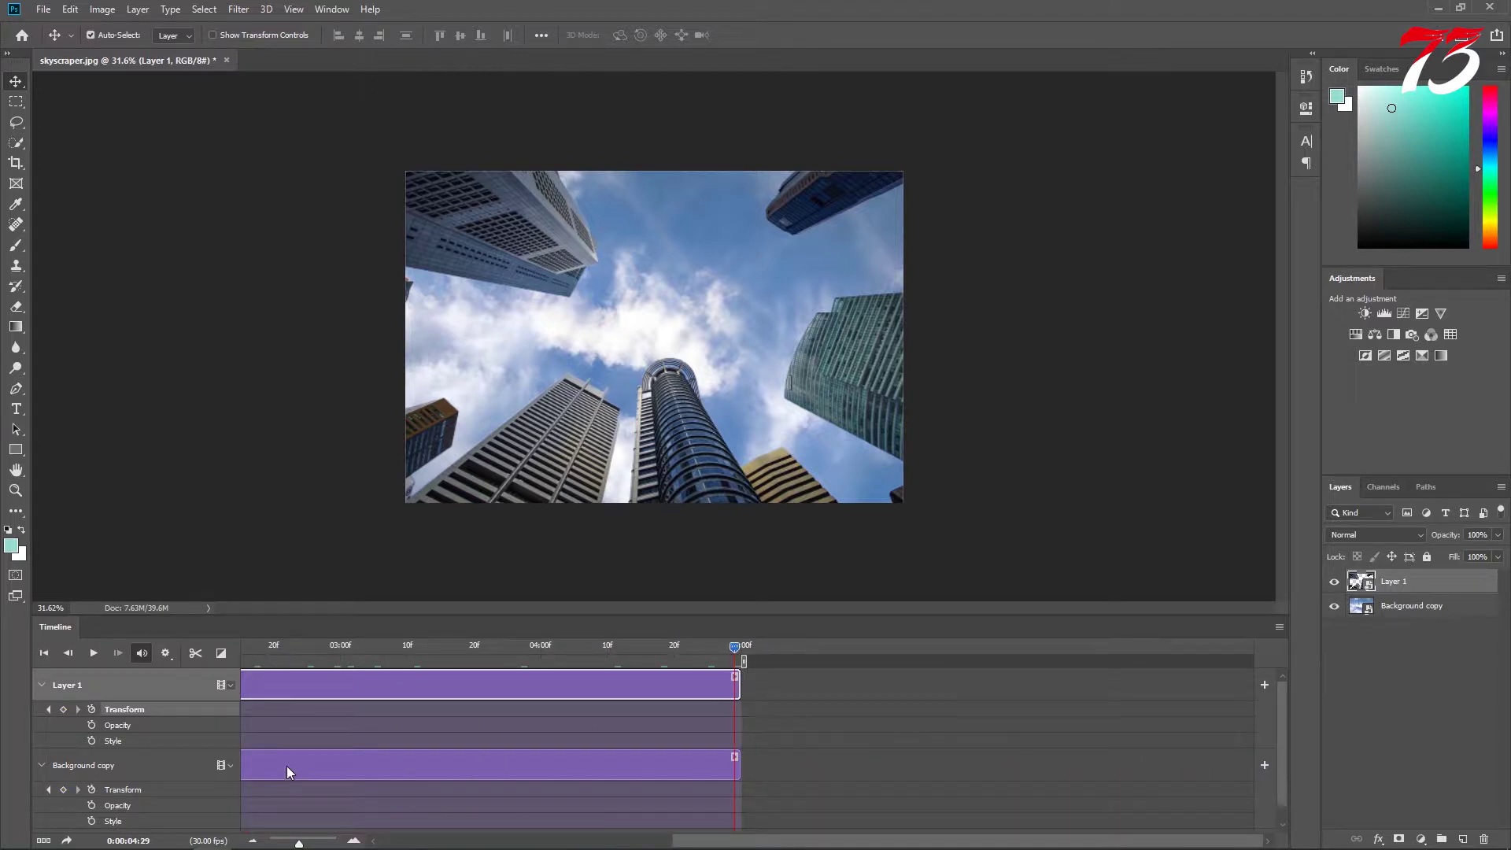
{"action": "left_click_drag", "start_coordinate": [842, 841], "coordinate": [682, 841]}
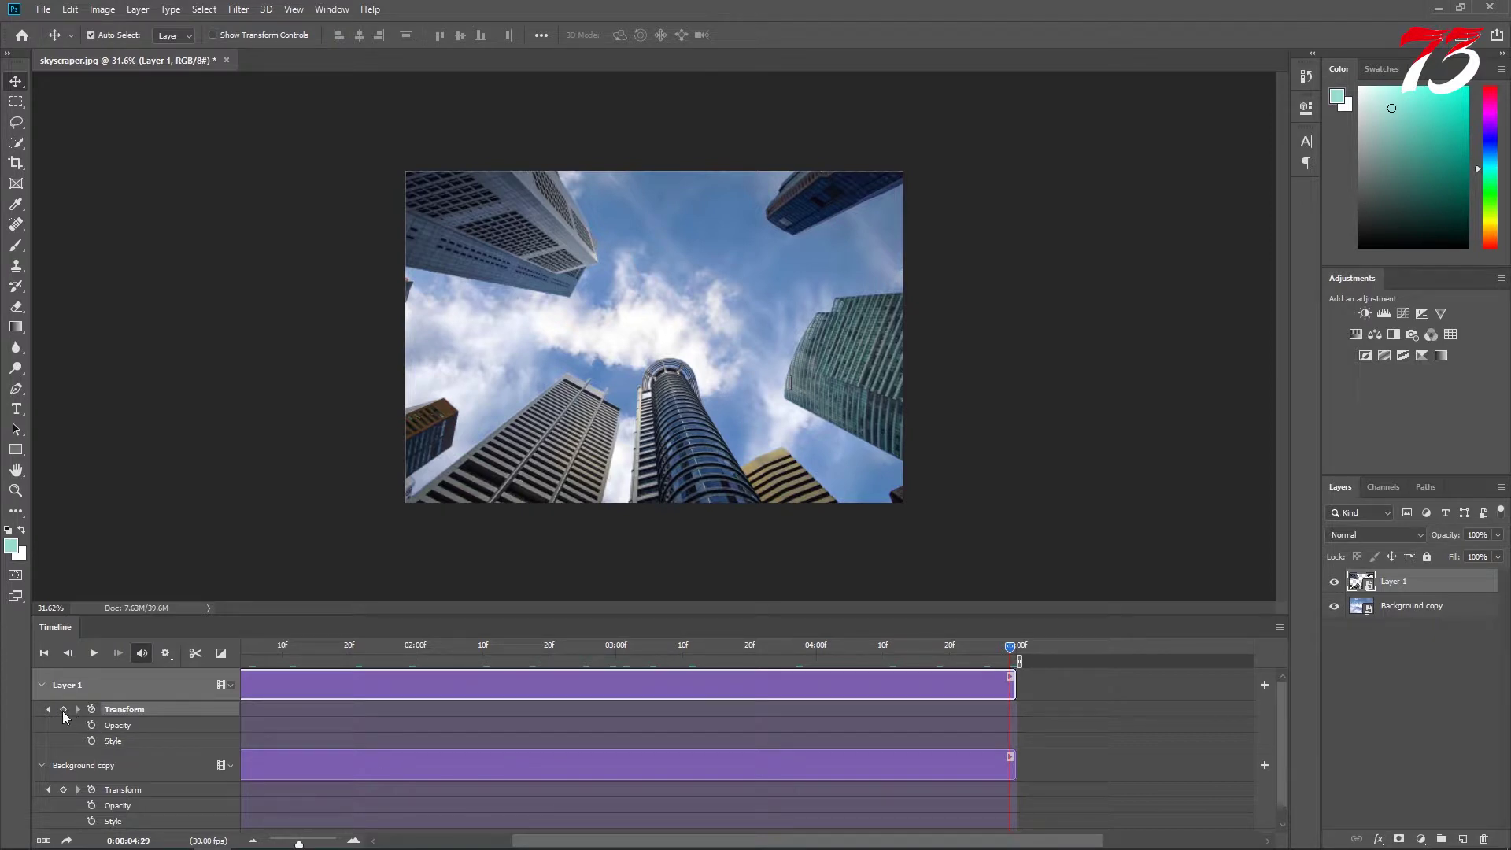
{"action": "key", "text": "ctrl+t"}
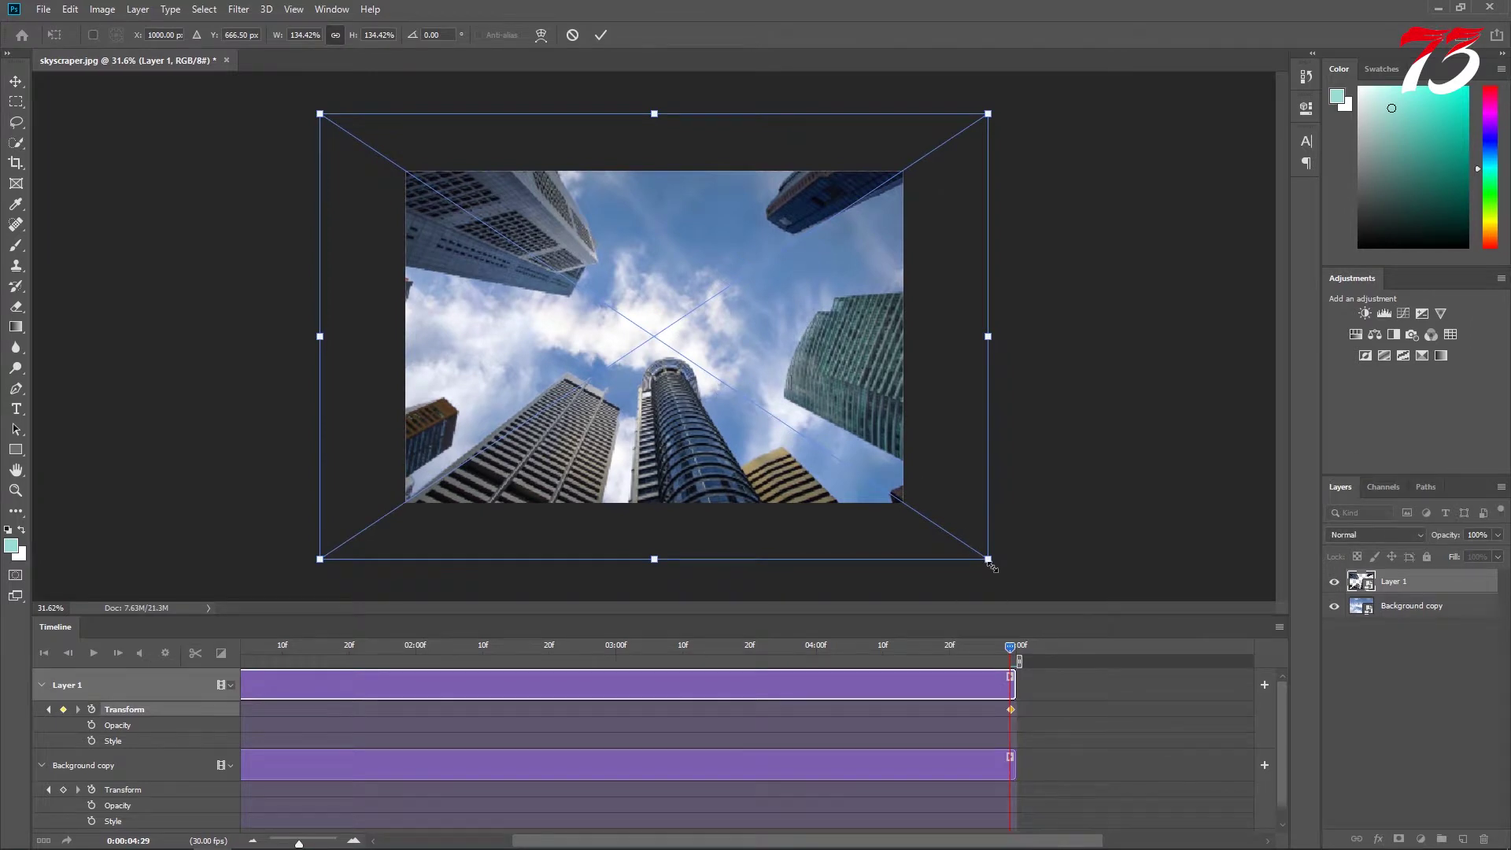
{"action": "left_click_drag", "start_coordinate": [989, 562], "coordinate": [909, 512]}
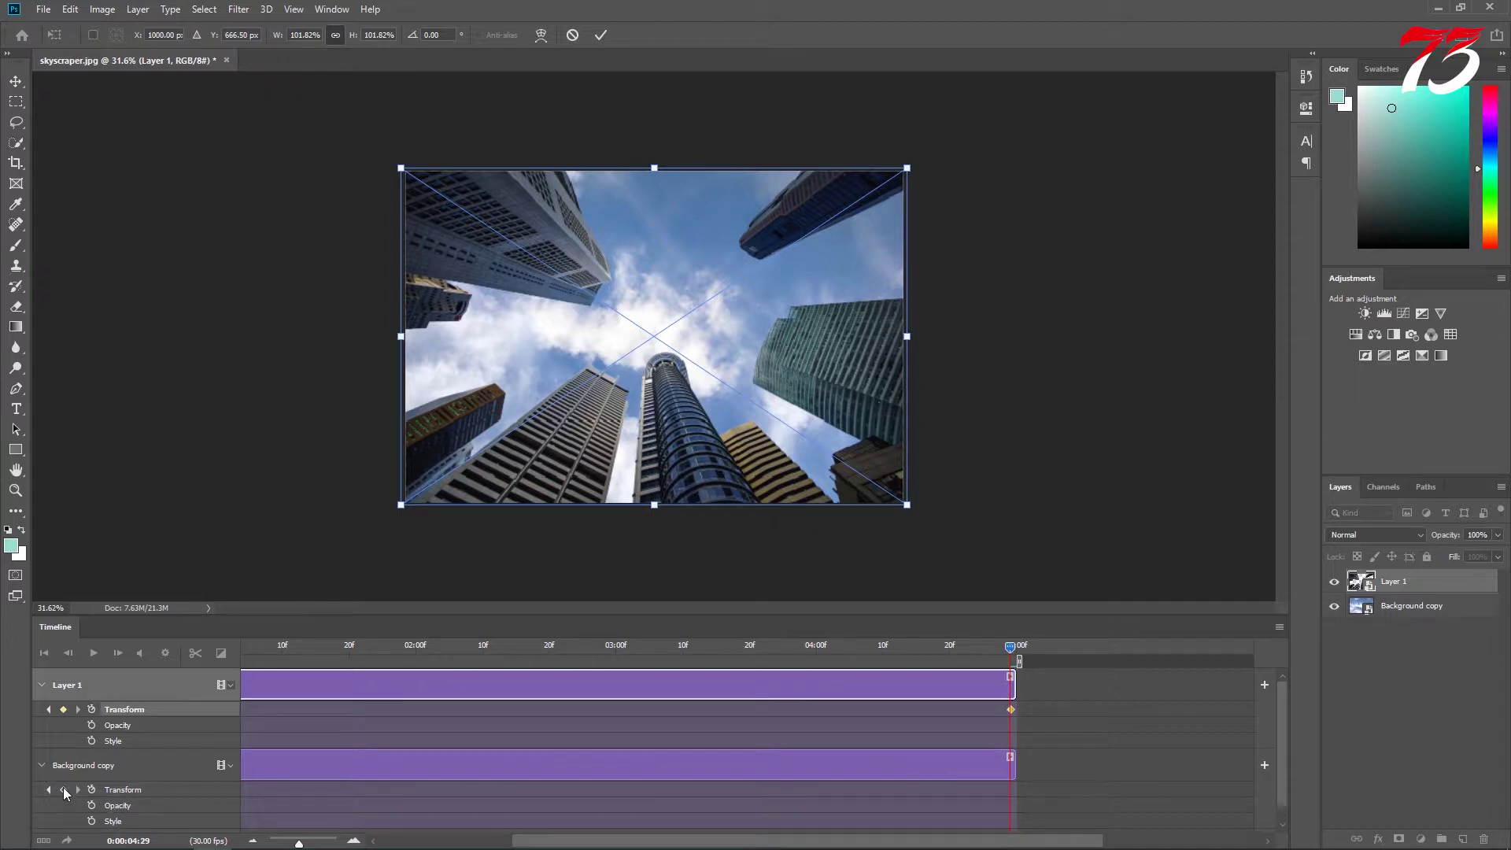
{"action": "scroll", "coordinate": [598, 756], "scroll_direction": "down", "scroll_amount": 1}
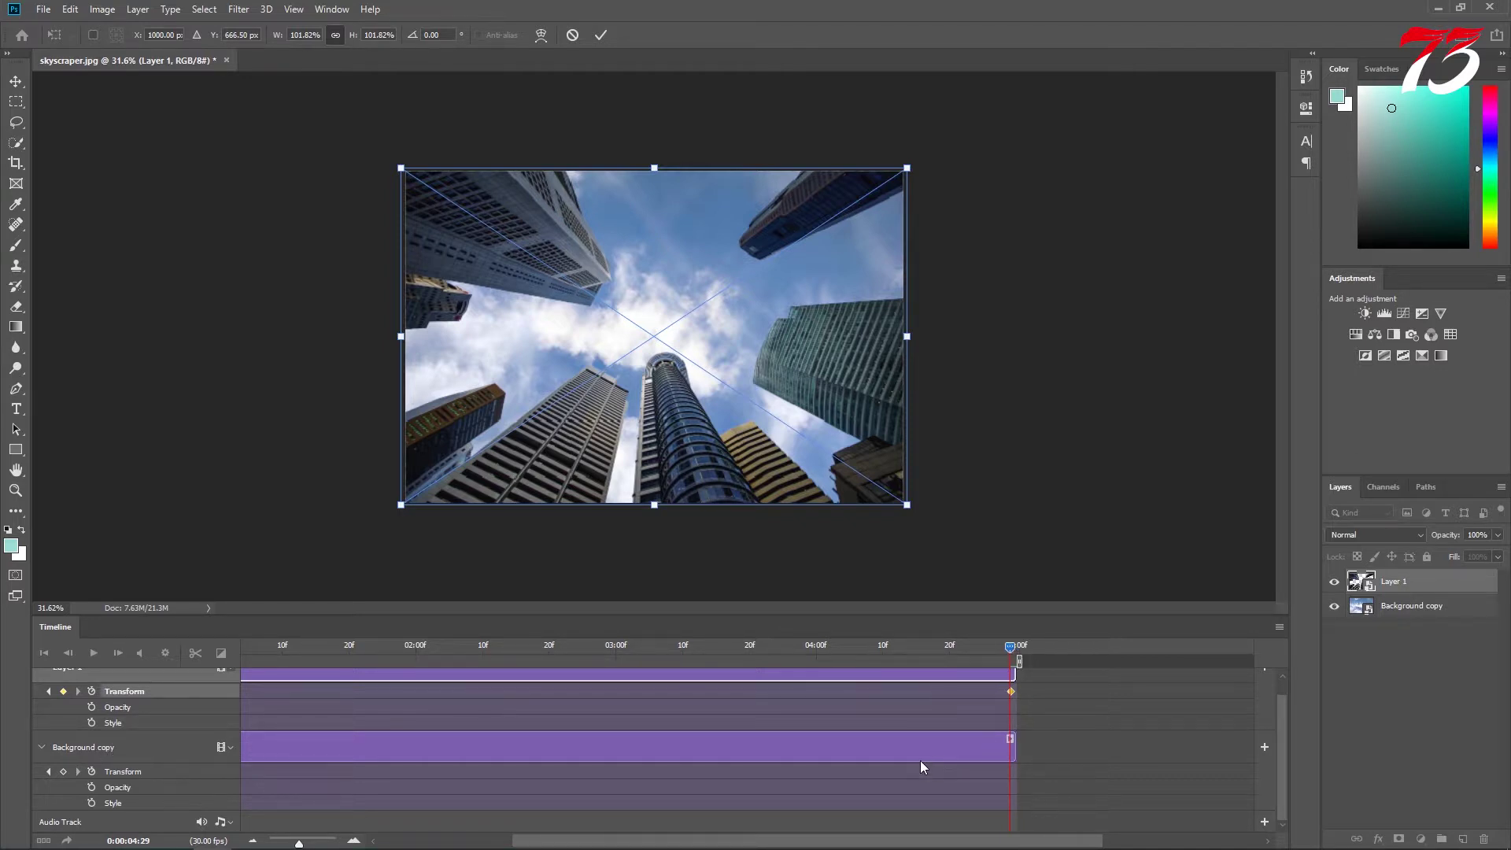
{"action": "key", "text": "Return"}
Add an end Transform keyframe on Background copy and shift the 144.66% sky upward
{"action": "left_click", "coordinate": [1441, 608]}
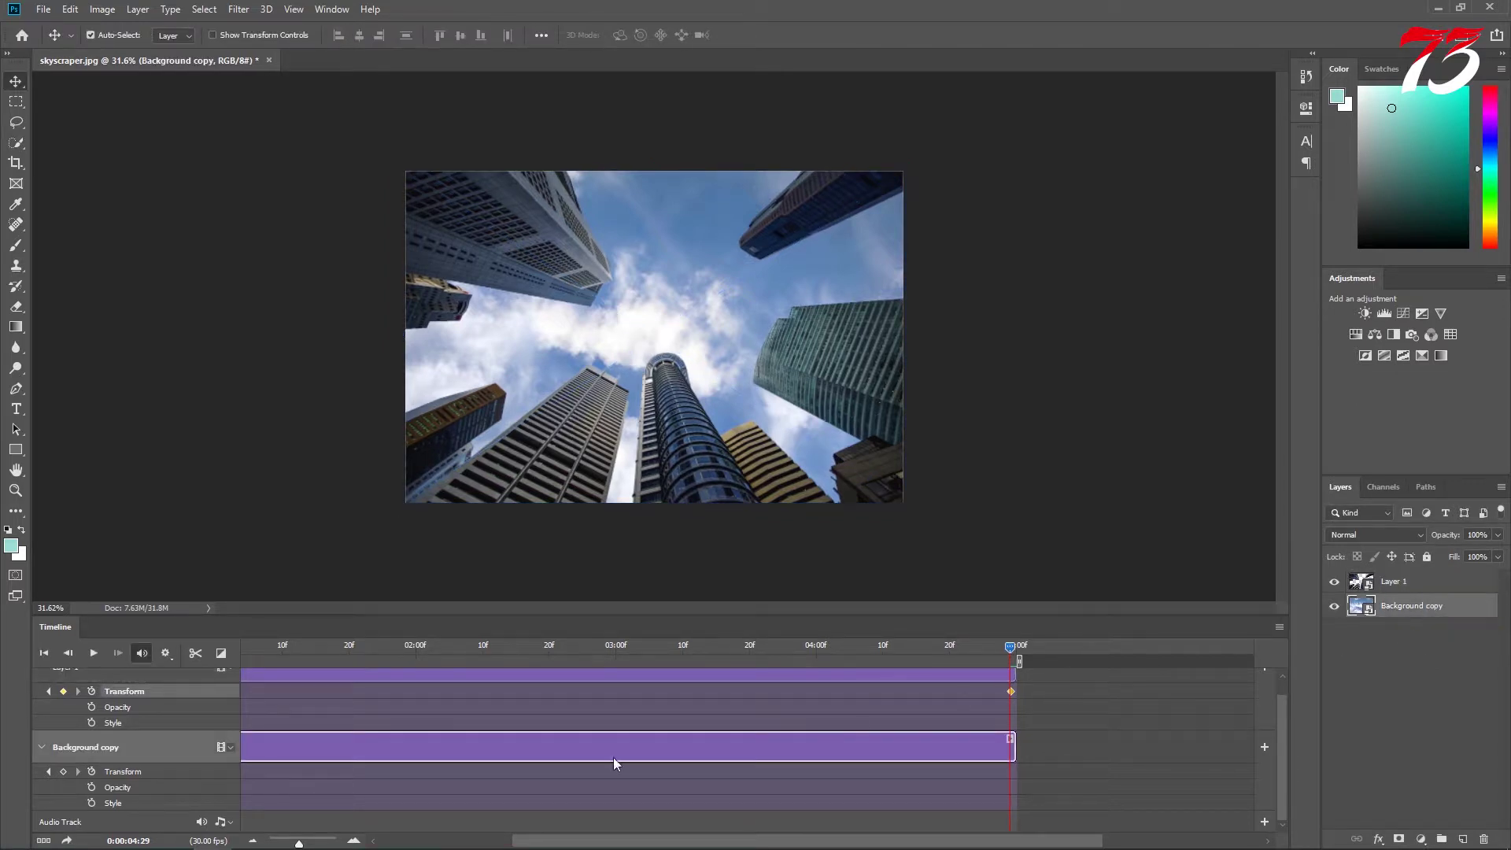
{"action": "left_click", "coordinate": [62, 772]}
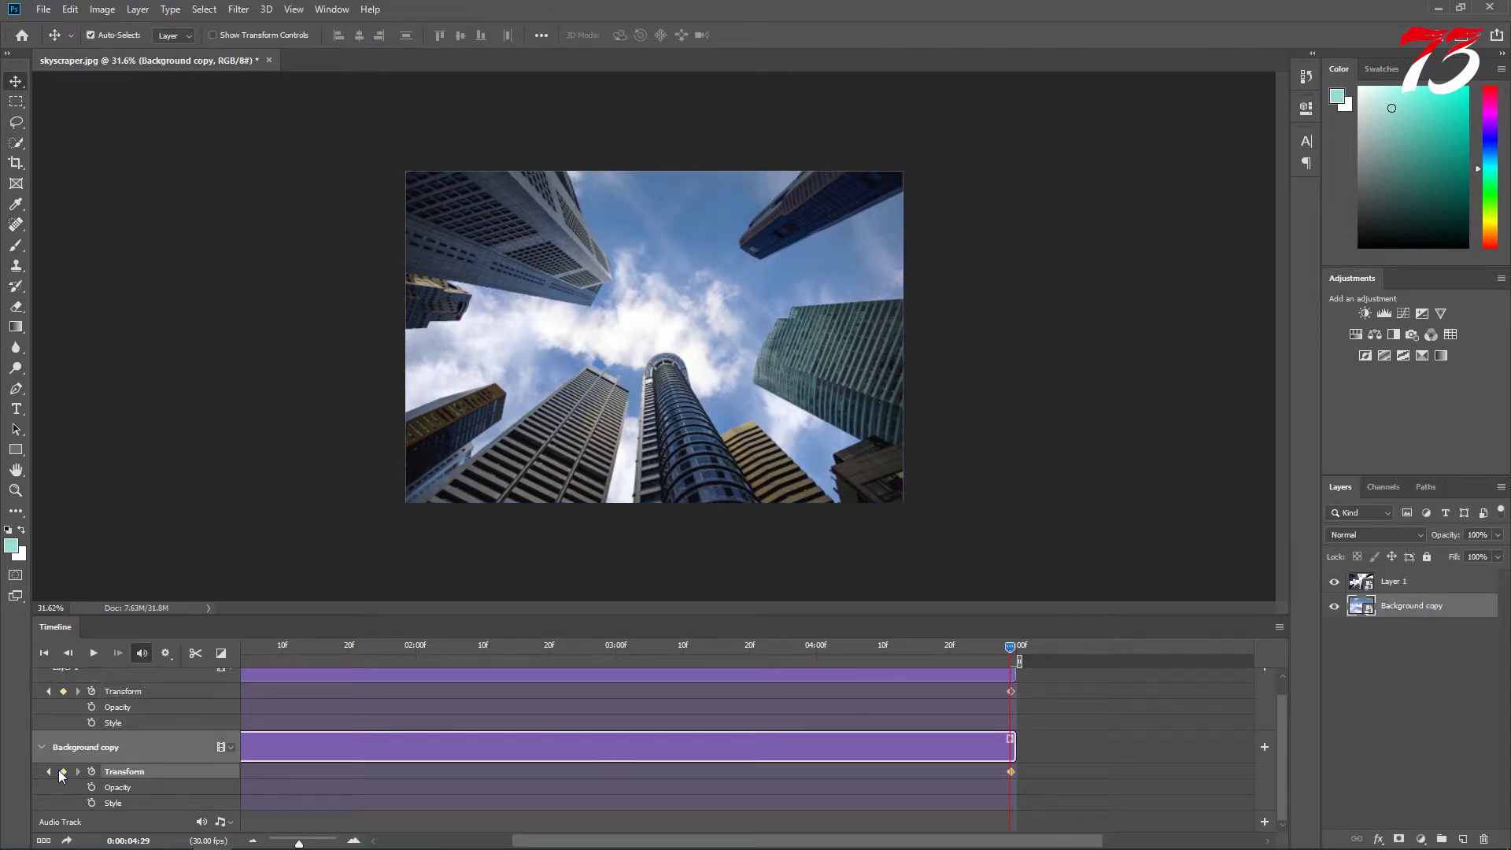
{"action": "key", "text": "ctrl+t"}
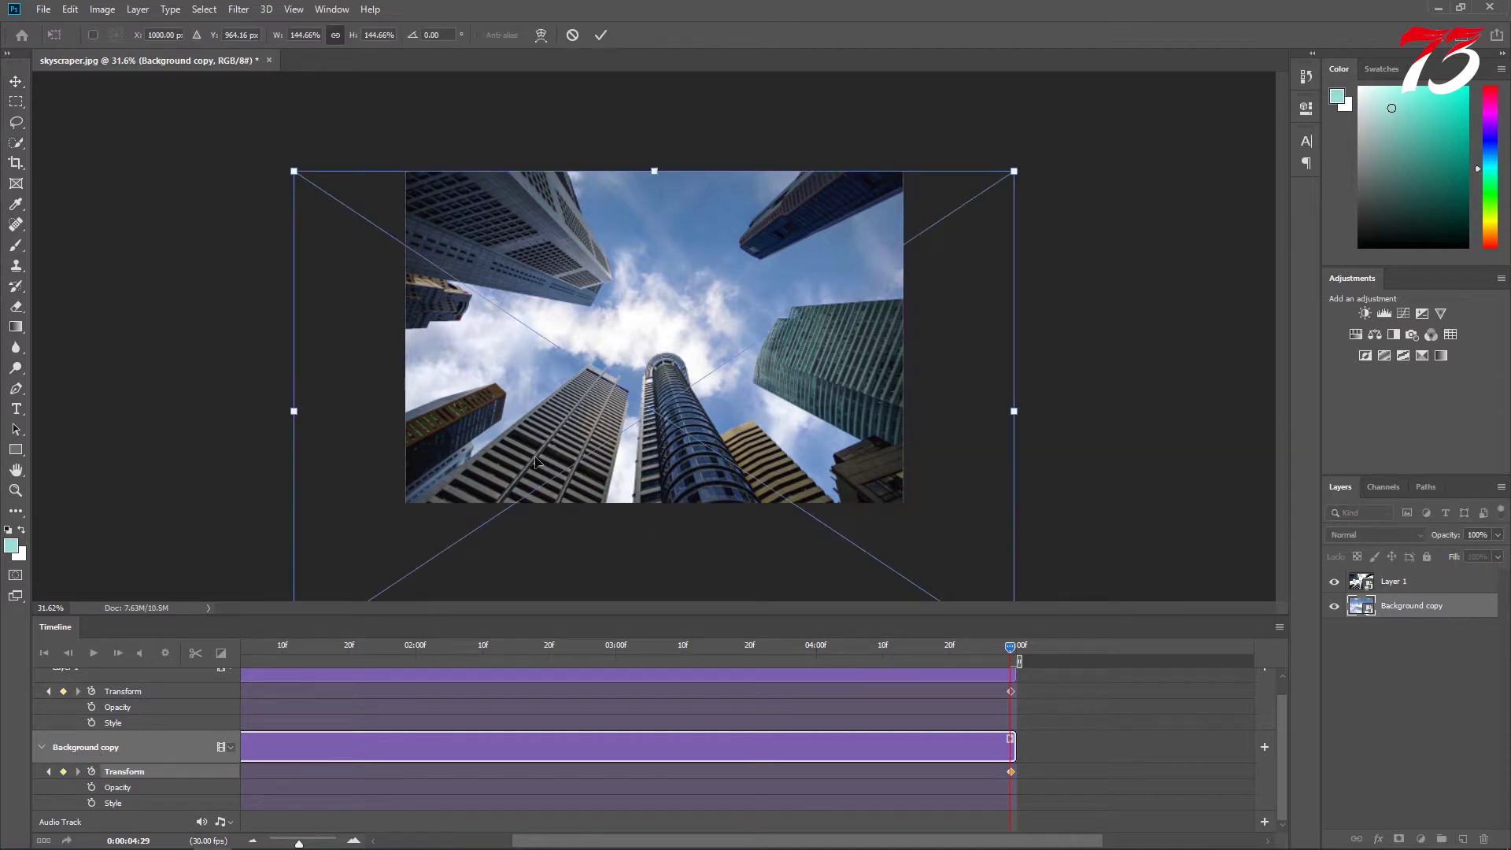
{"action": "left_click_drag", "start_coordinate": [657, 485], "coordinate": [671, 346]}
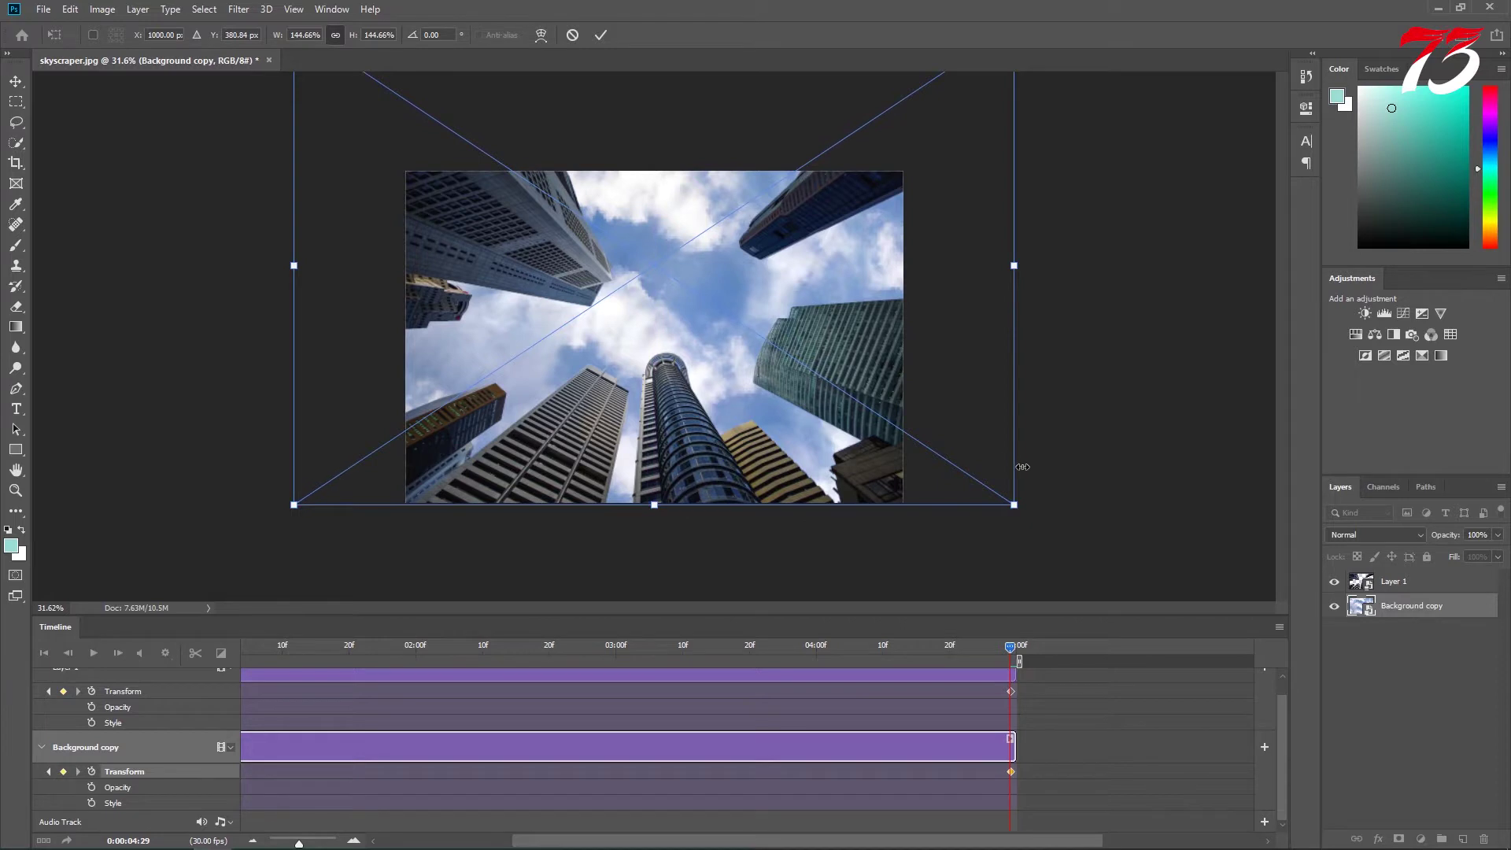
{"action": "key", "text": "Return"}
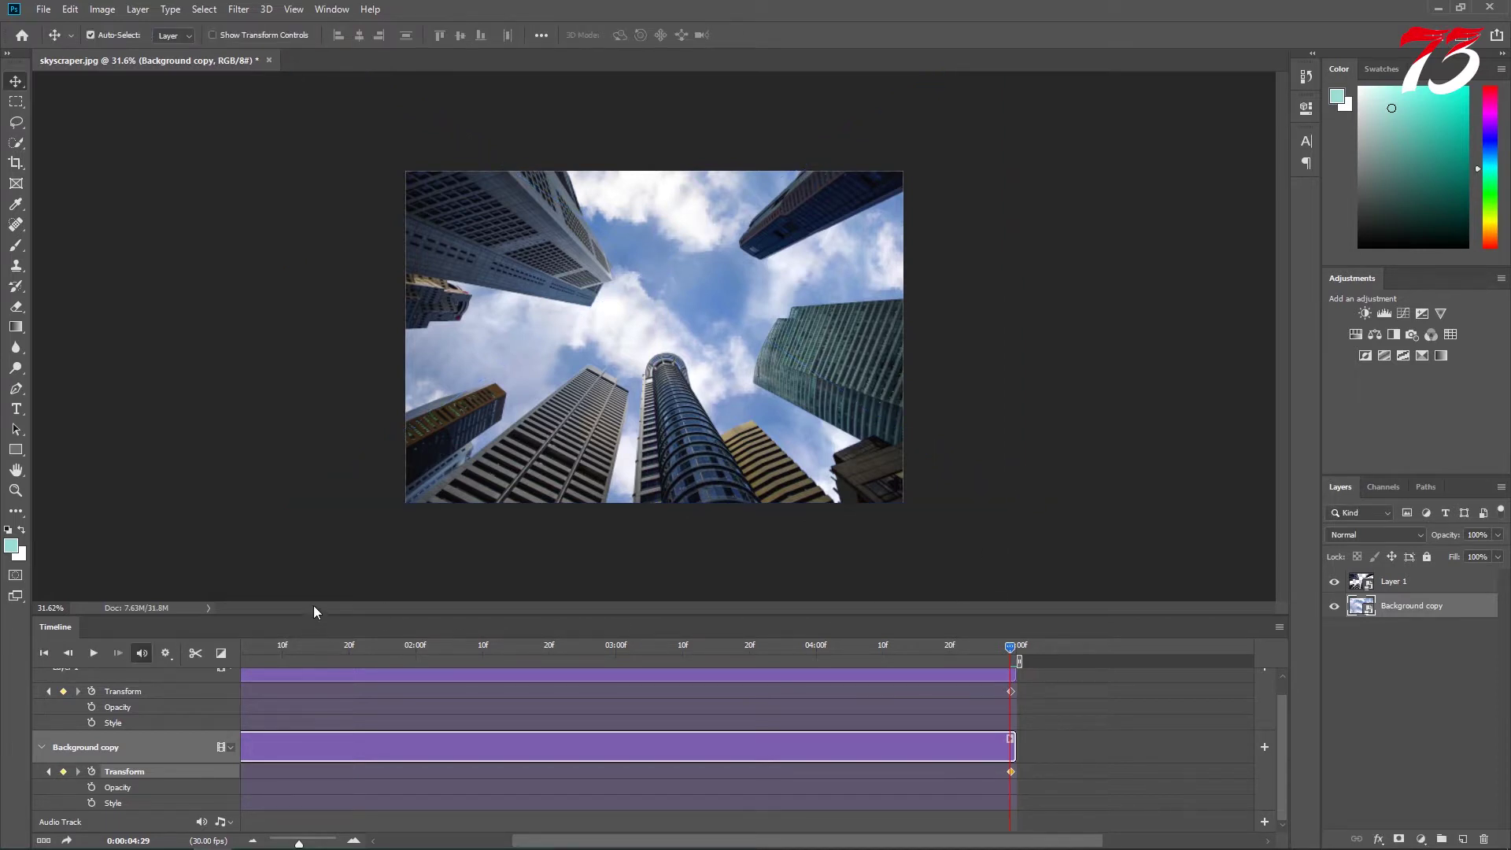
{"action": "left_click_drag", "start_coordinate": [314, 615], "coordinate": [335, 747]}
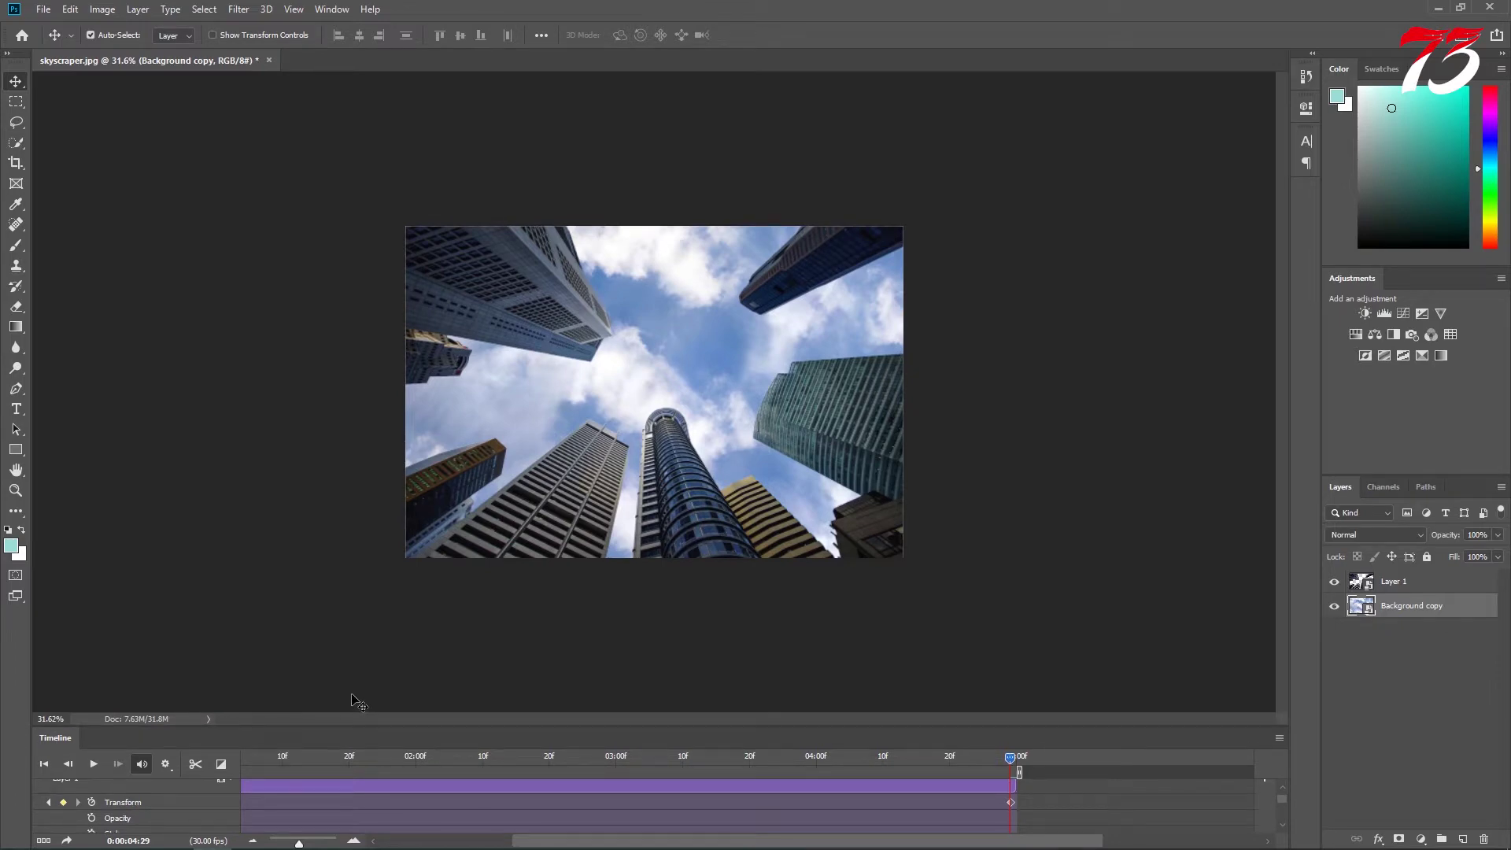
Collapse both layer tracks, return the playhead to frame 0, and zoom out timeline and canvas
{"action": "key", "text": "ctrl+0"}
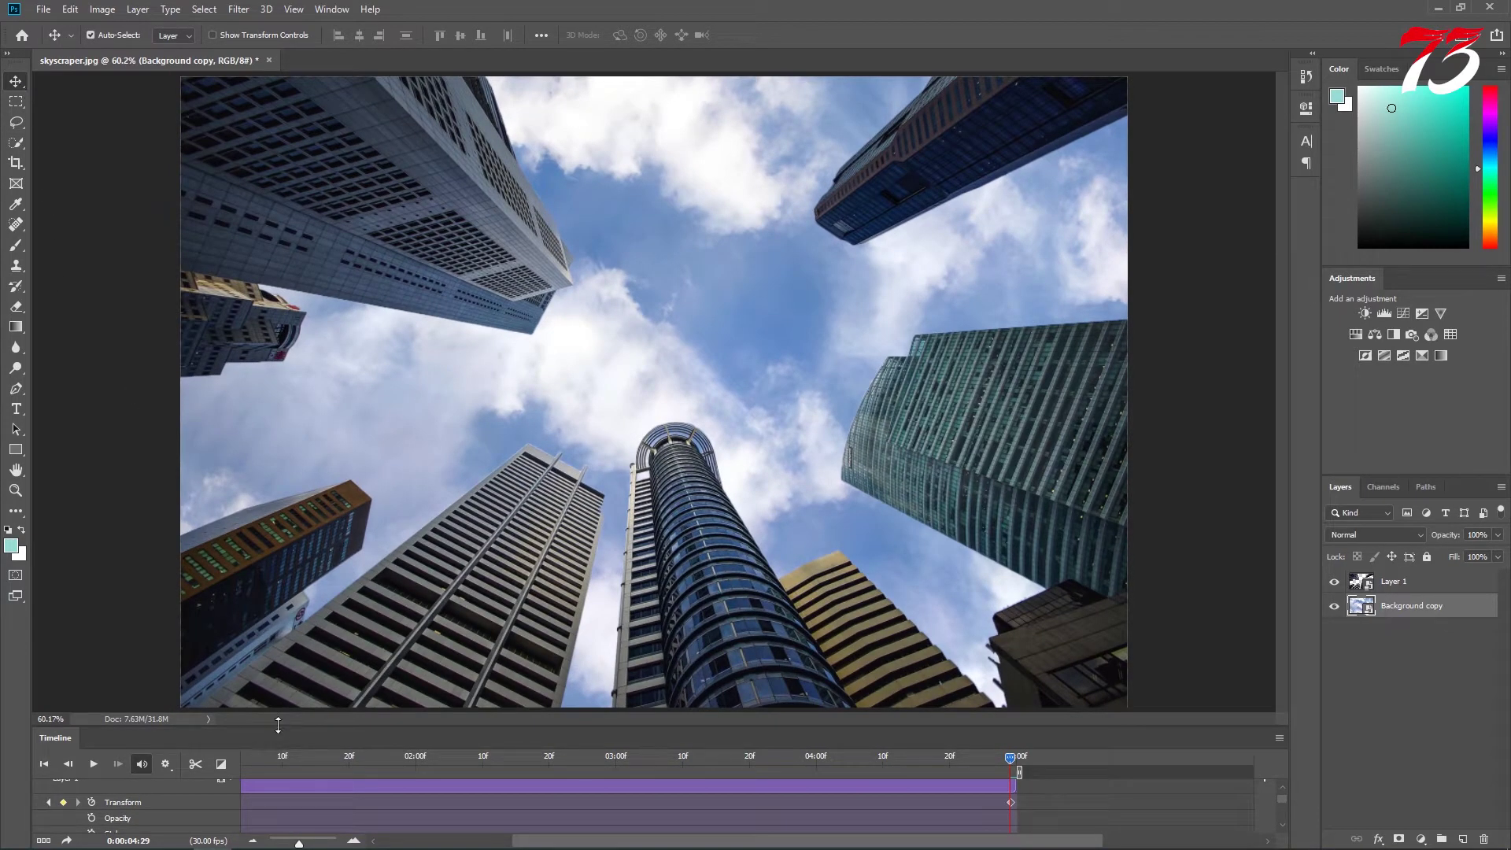
{"action": "left_click_drag", "start_coordinate": [277, 725], "coordinate": [280, 647]}
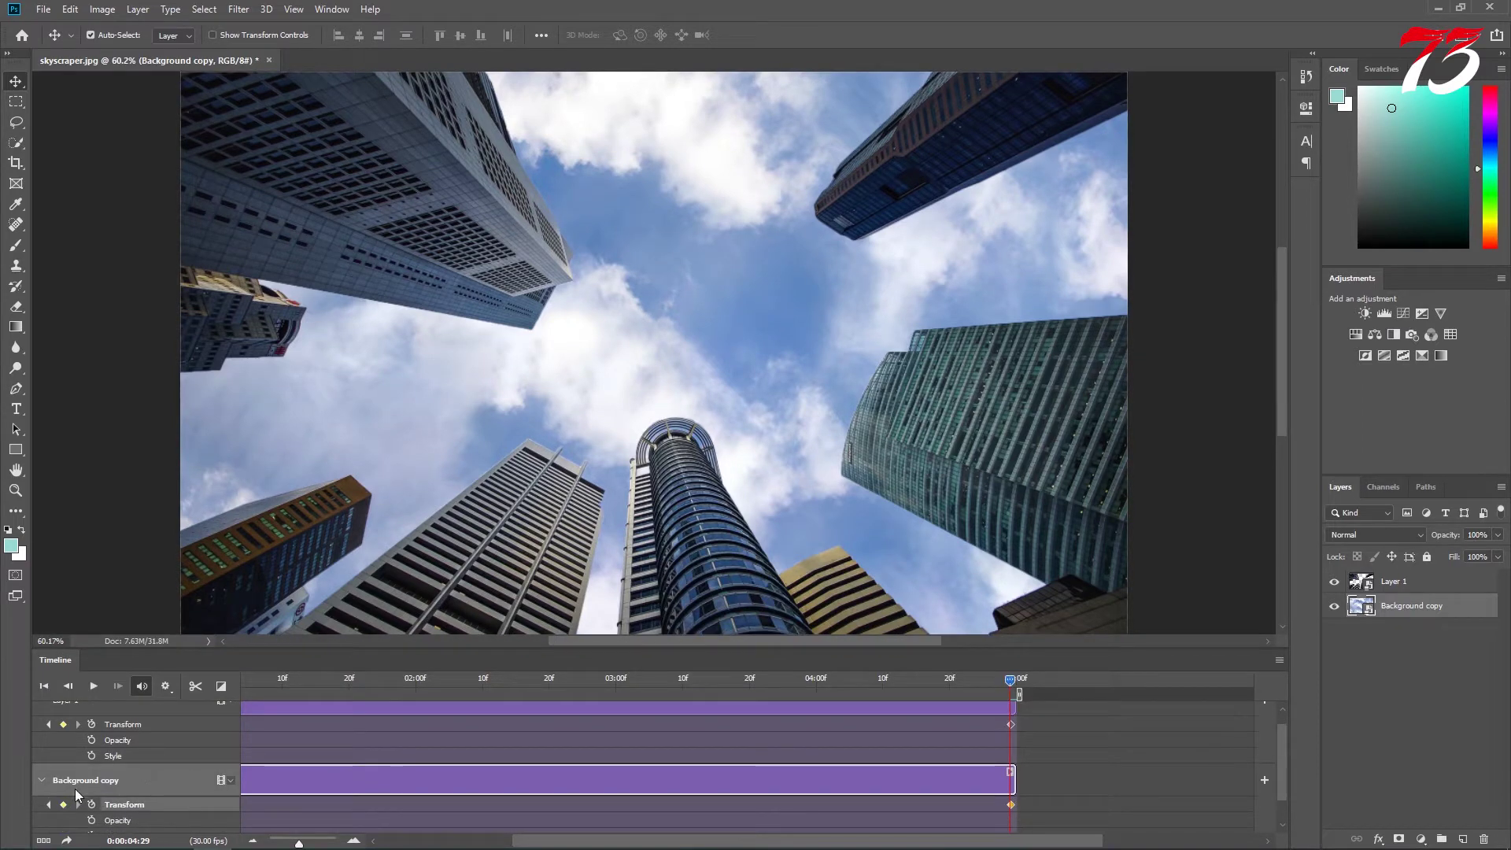
{"action": "left_click", "coordinate": [41, 780]}
{"action": "left_click", "coordinate": [42, 714]}
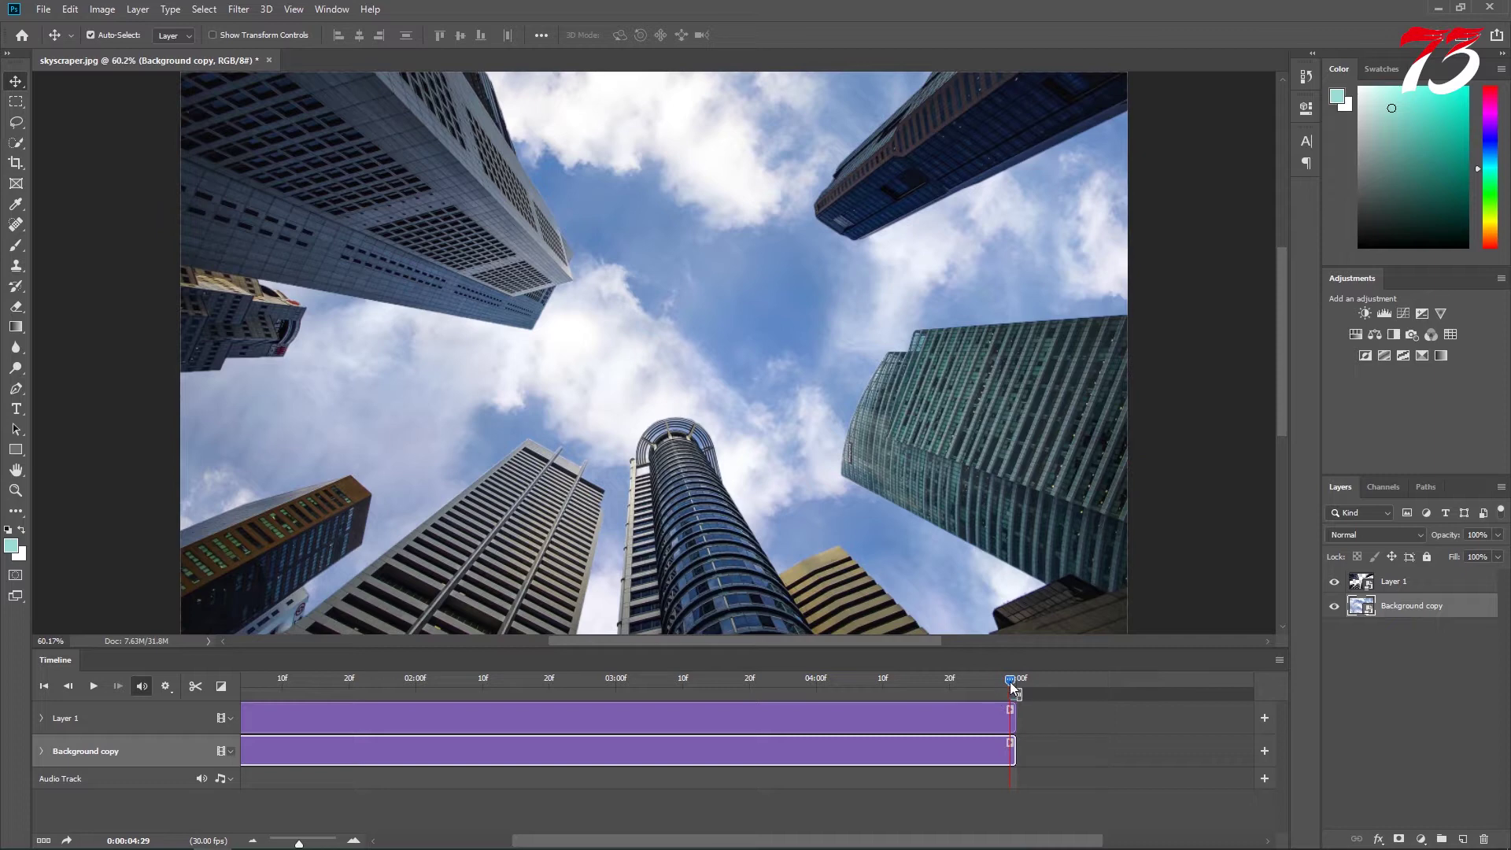
{"action": "left_click_drag", "start_coordinate": [1008, 682], "coordinate": [125, 722]}
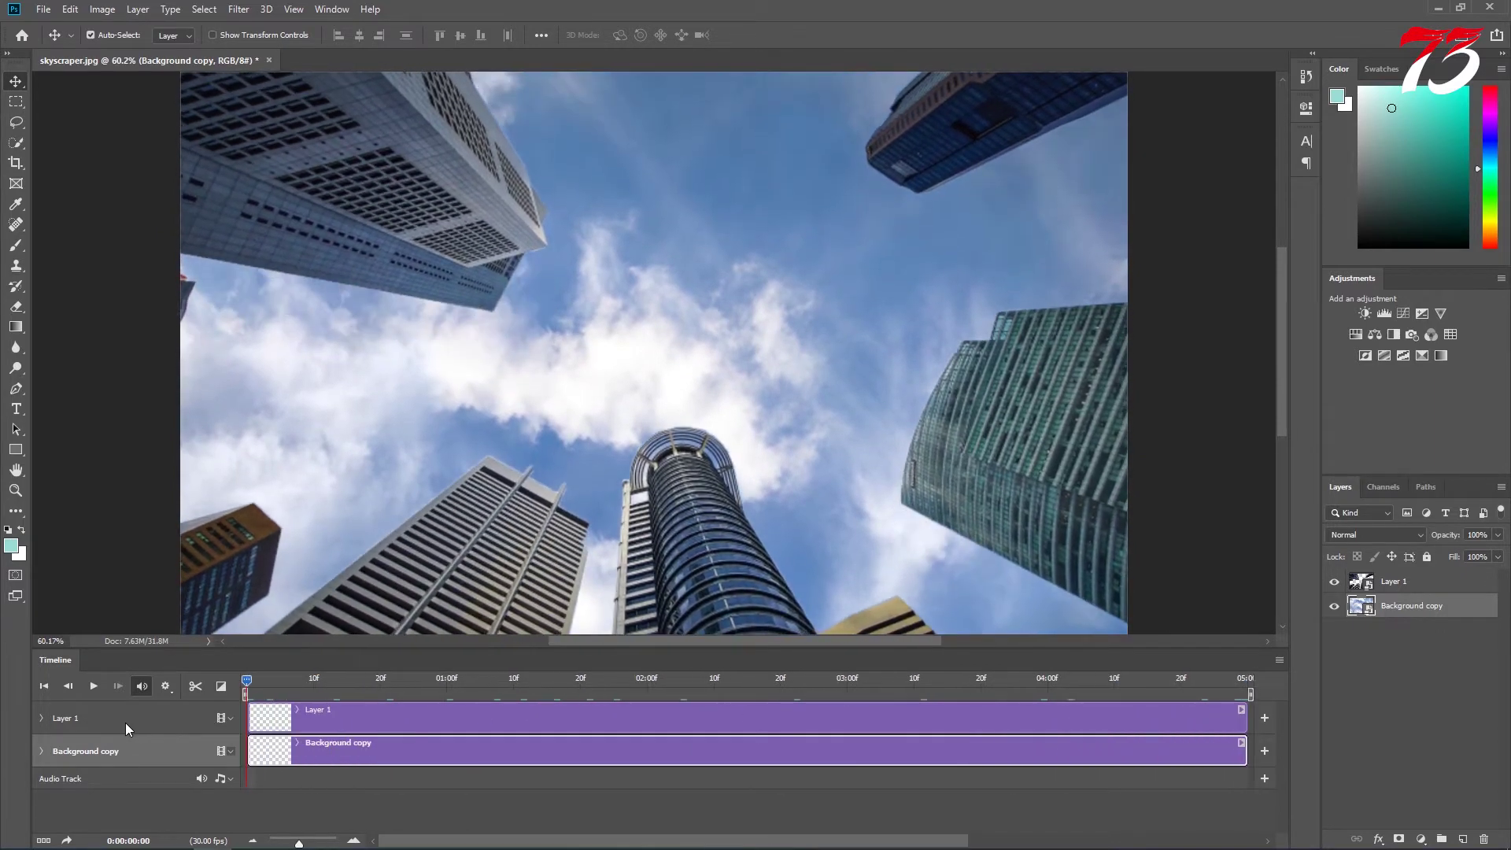
{"action": "left_click_drag", "start_coordinate": [298, 843], "coordinate": [290, 843]}
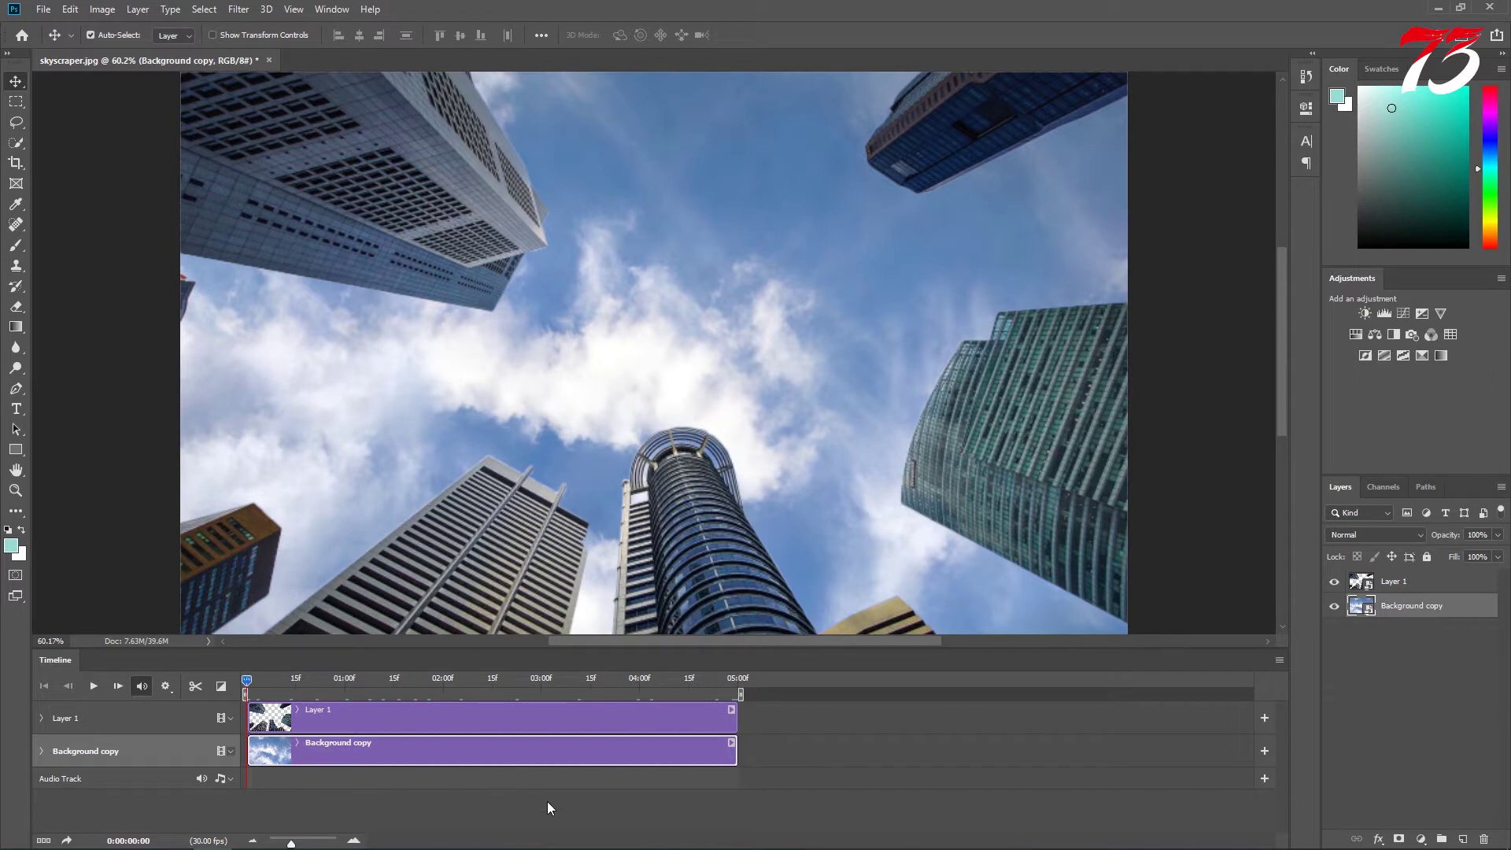
{"action": "scroll", "coordinate": [604, 430], "scroll_direction": "down", "scroll_amount": 1}
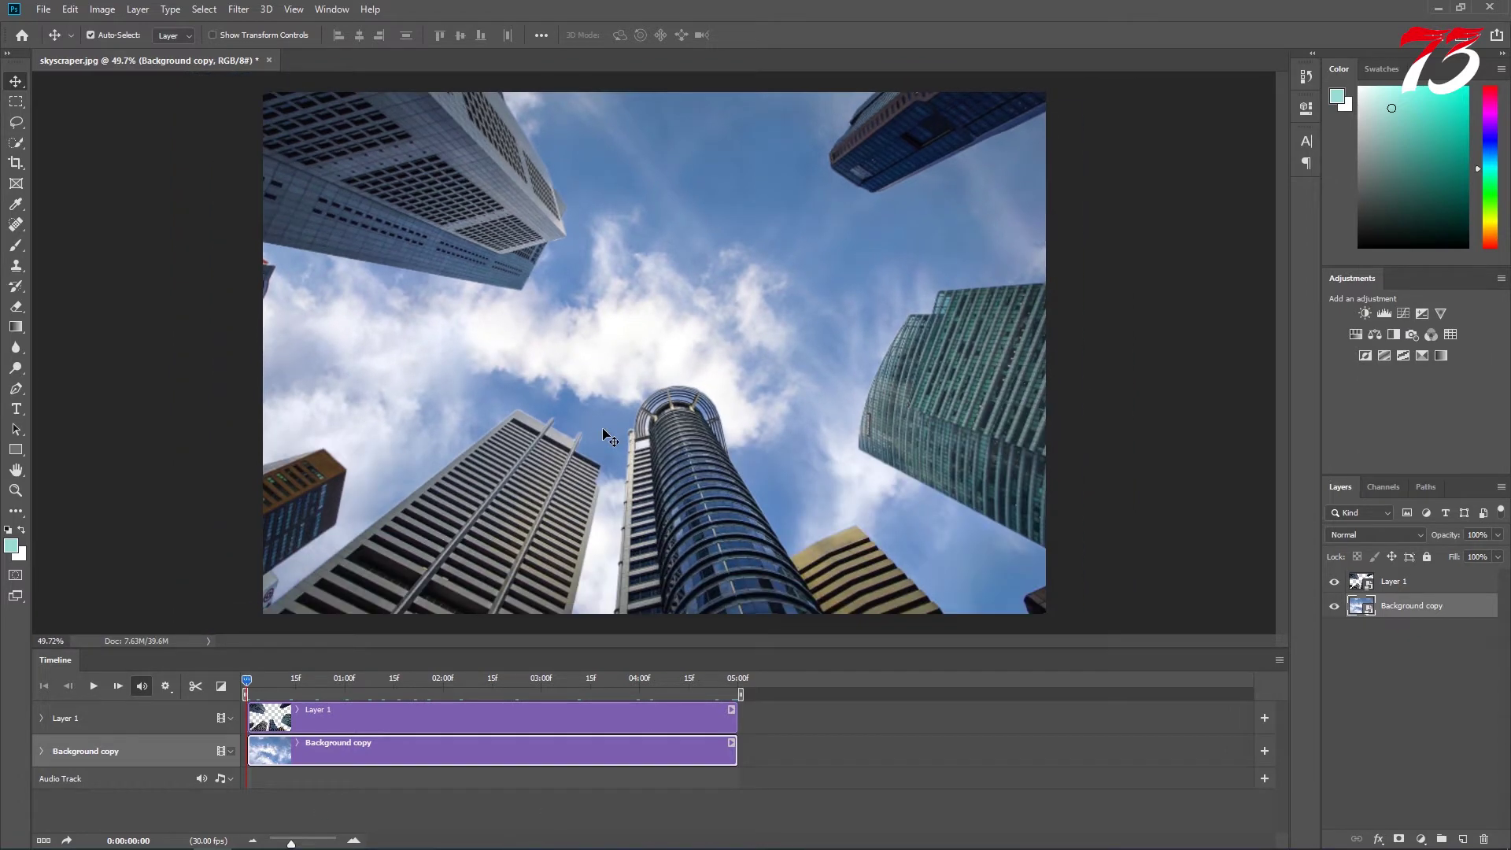
{"action": "scroll", "coordinate": [612, 436], "scroll_direction": "down", "scroll_amount": 1}
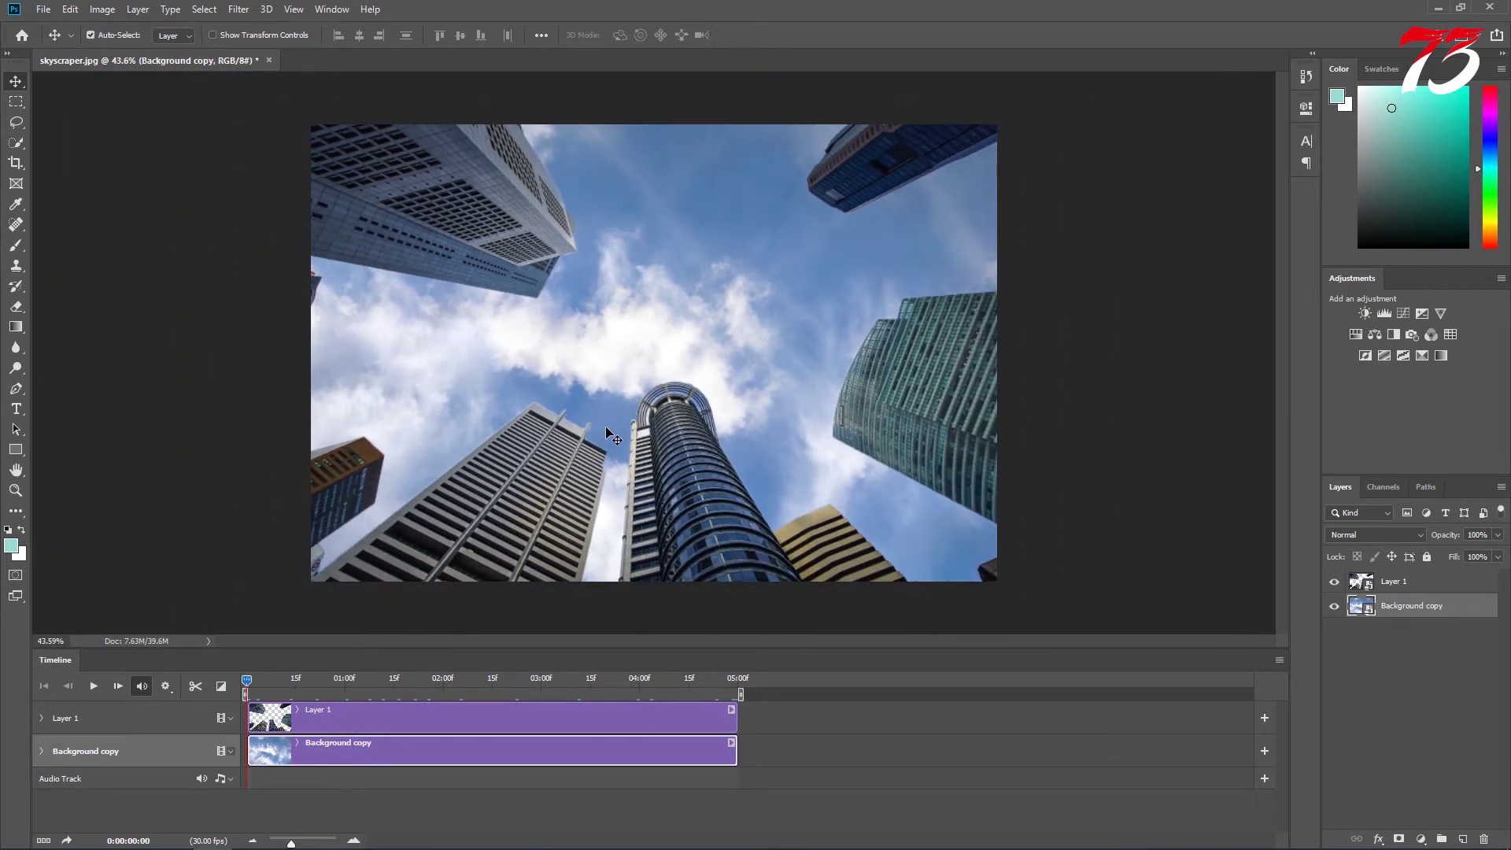
{"action": "left_click", "coordinate": [835, 789]}
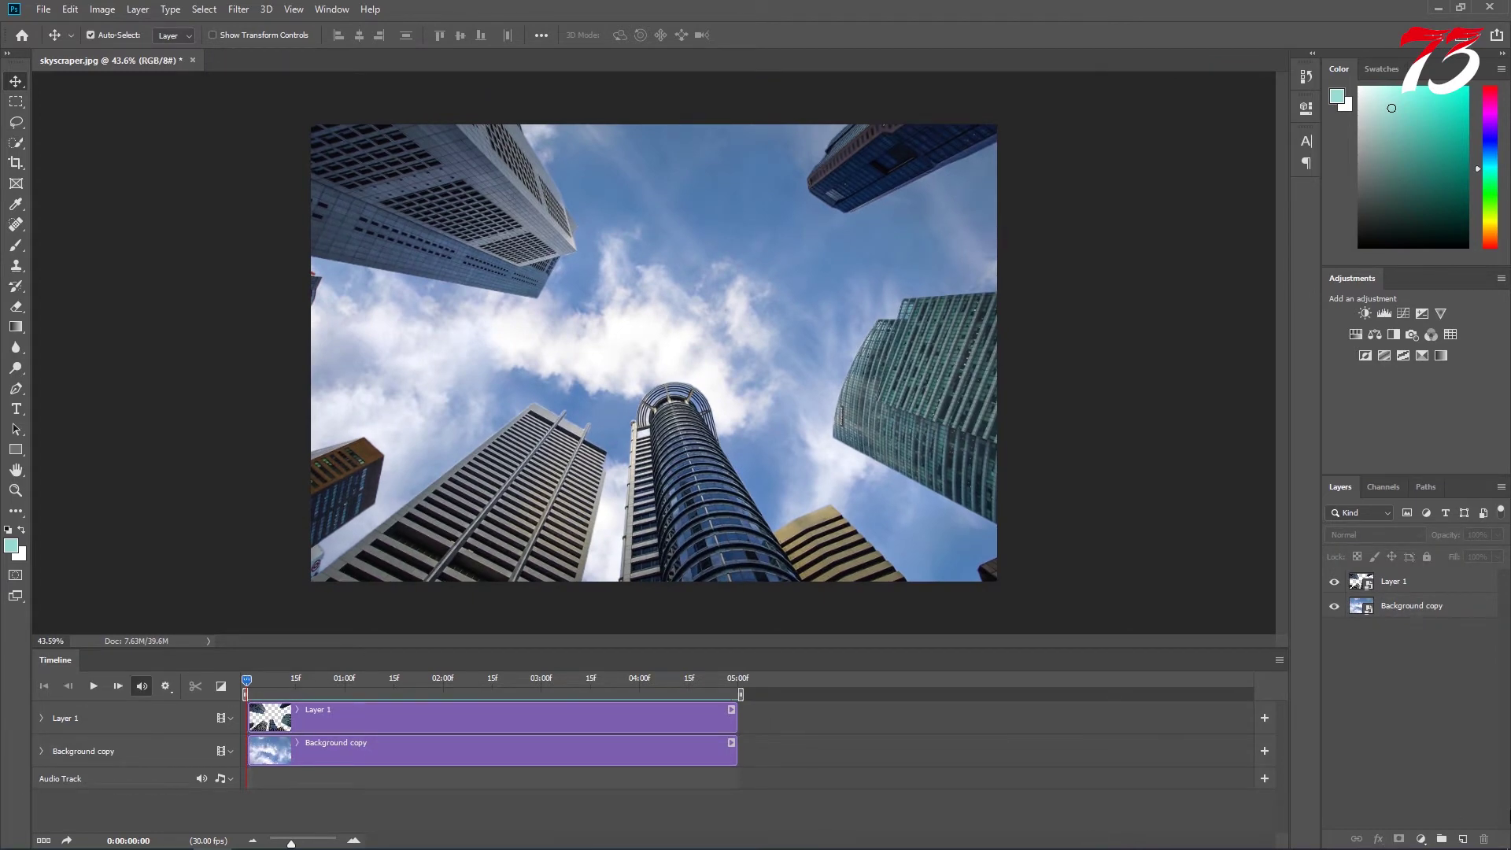
Play the animation to preview the buildings and sky zooming at different rates
{"action": "key", "text": "space"}
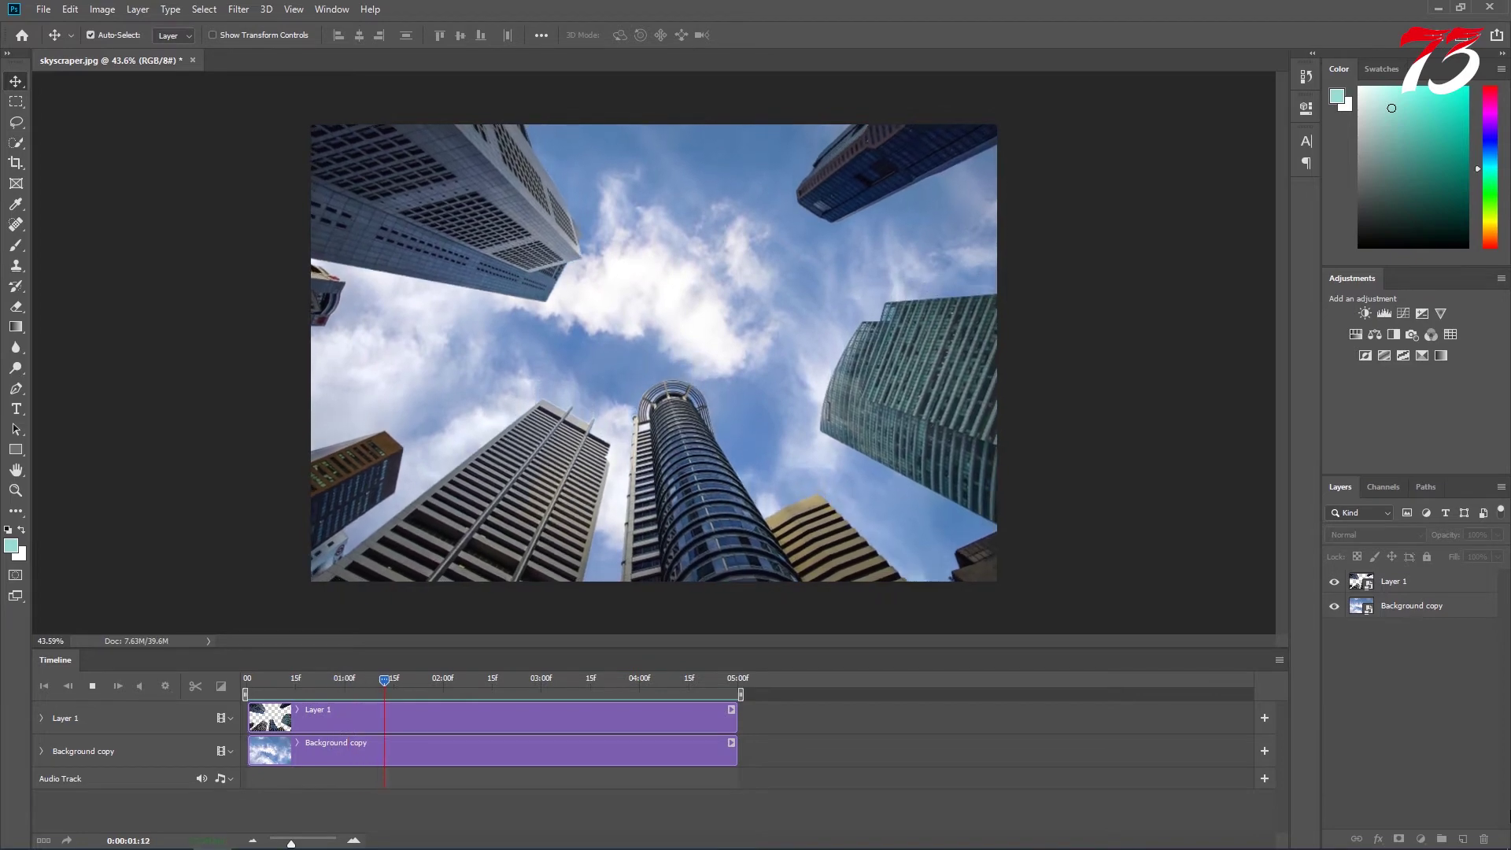